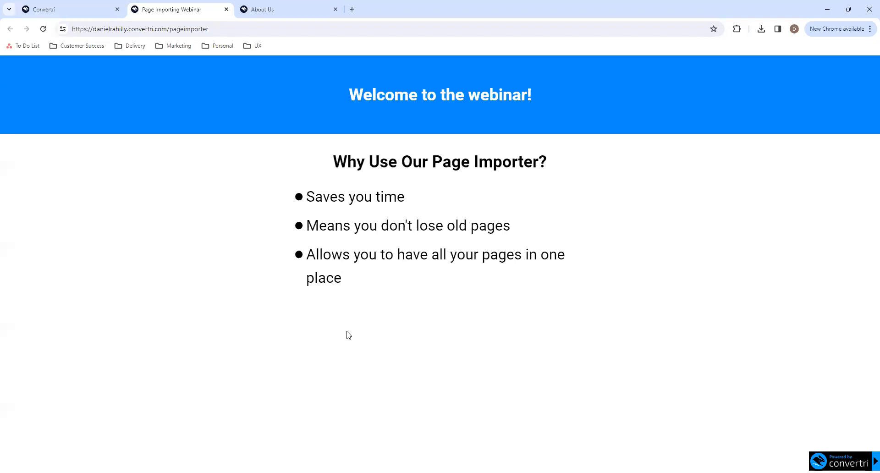
- Close the Page Importing Webinar page and load convertri.com in the About Us browser tab
click(226, 10)
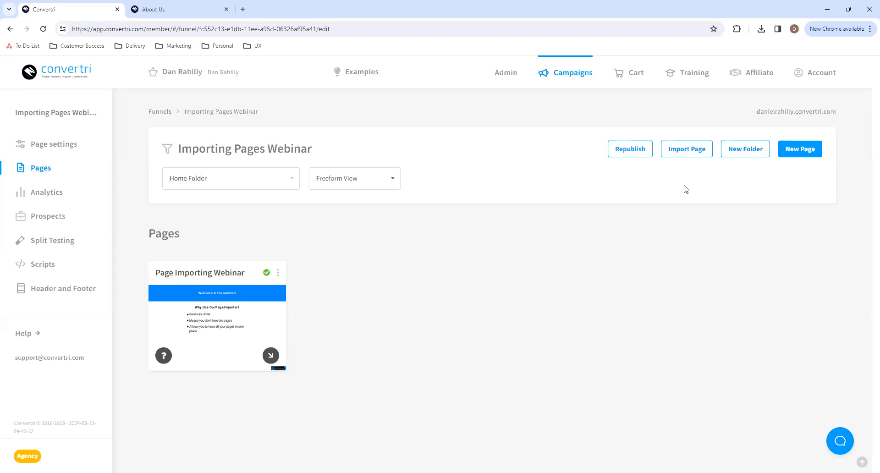
click(175, 7)
click(204, 29)
text(co)
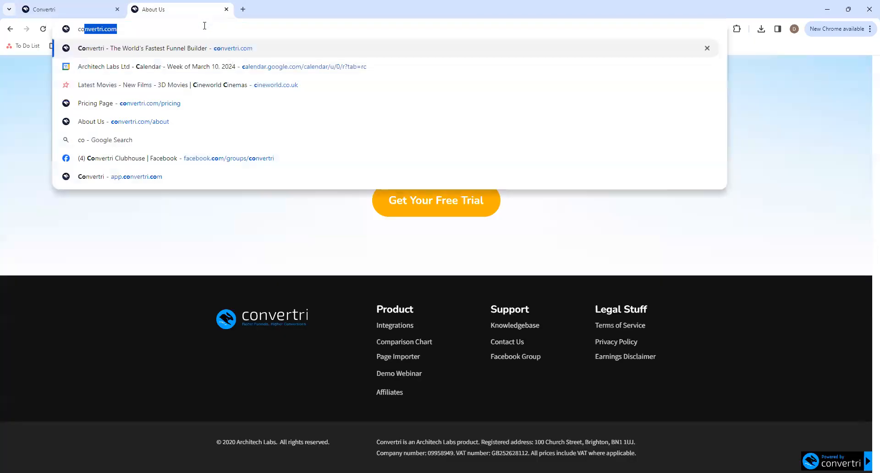
key(Return)
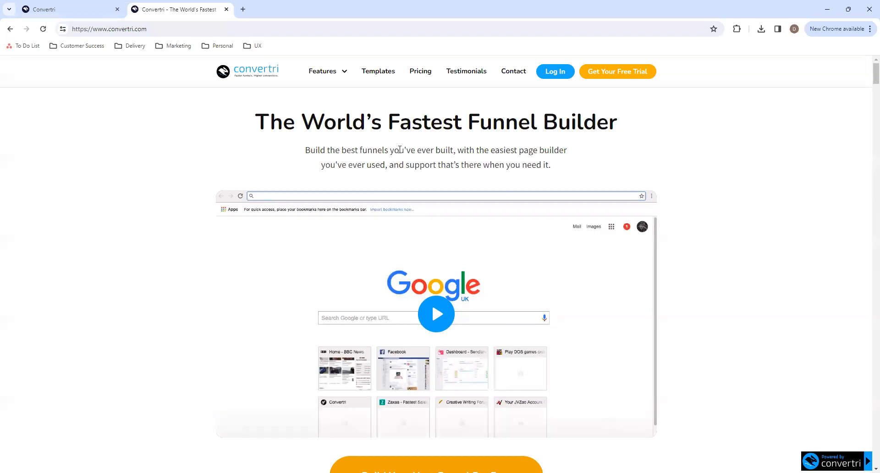
- Examine the Convertri homepage from the headline down to the footer, and return to its beginning
scroll(478, 344, down, 3)
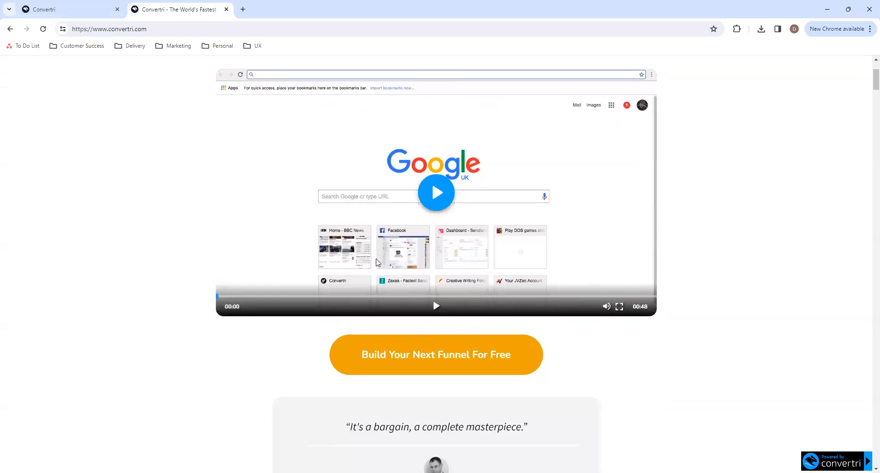
scroll(377, 262, down, 8)
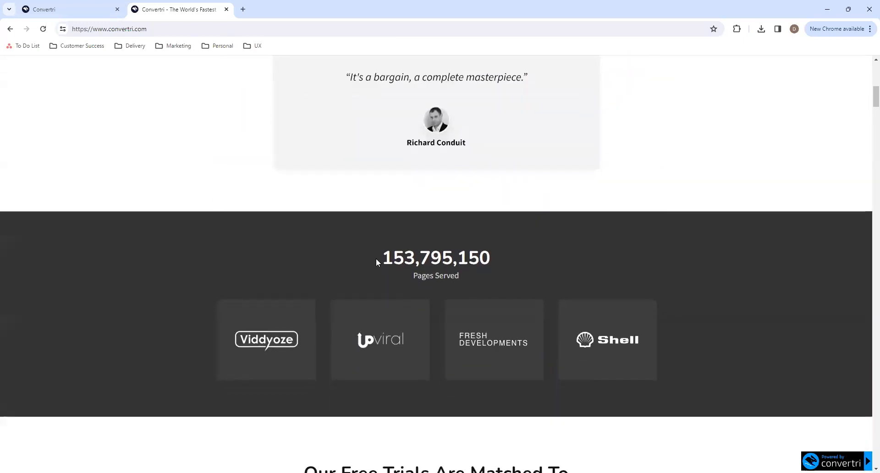
scroll(377, 260, down, 10)
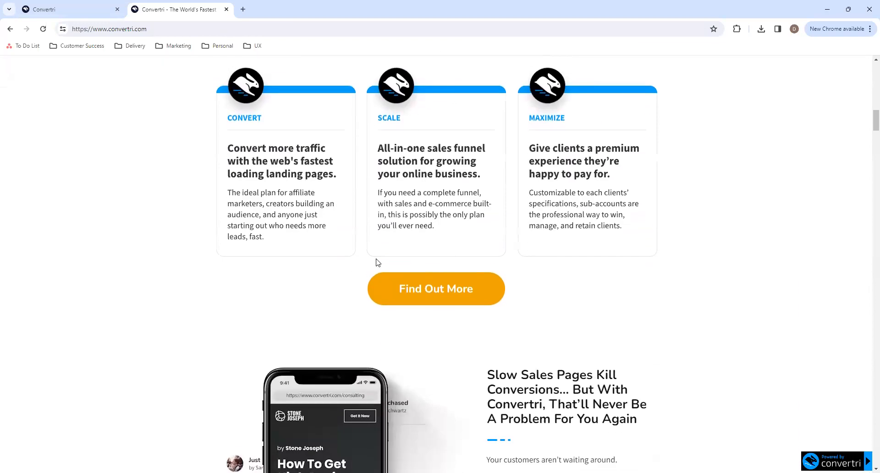
scroll(377, 263, down, 13)
scroll(376, 263, down, 16)
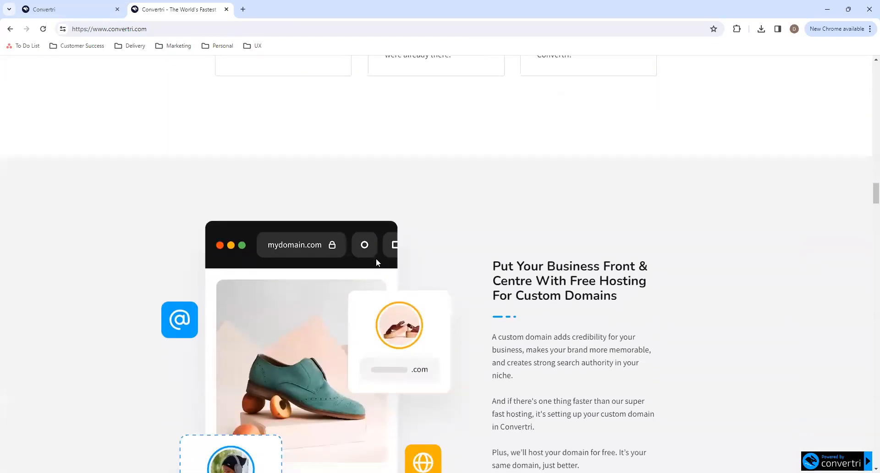
scroll(376, 263, down, 20)
scroll(377, 262, down, 20)
scroll(378, 263, down, 20)
scroll(379, 262, down, 20)
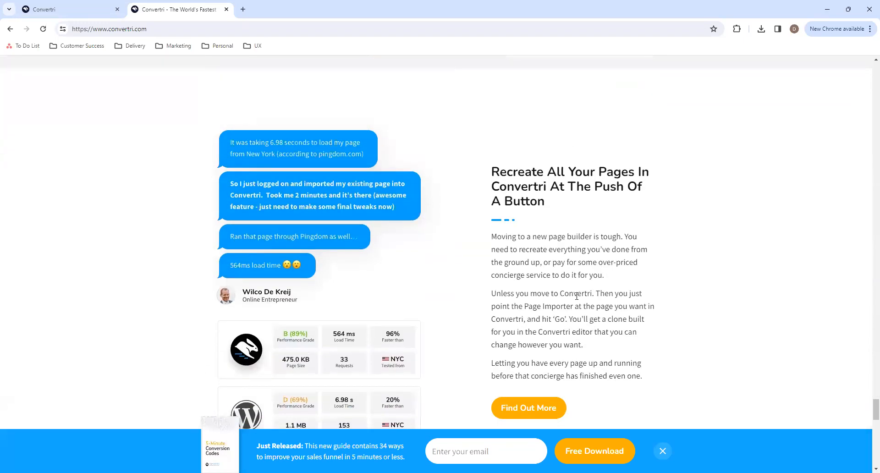
scroll(576, 296, down, 20)
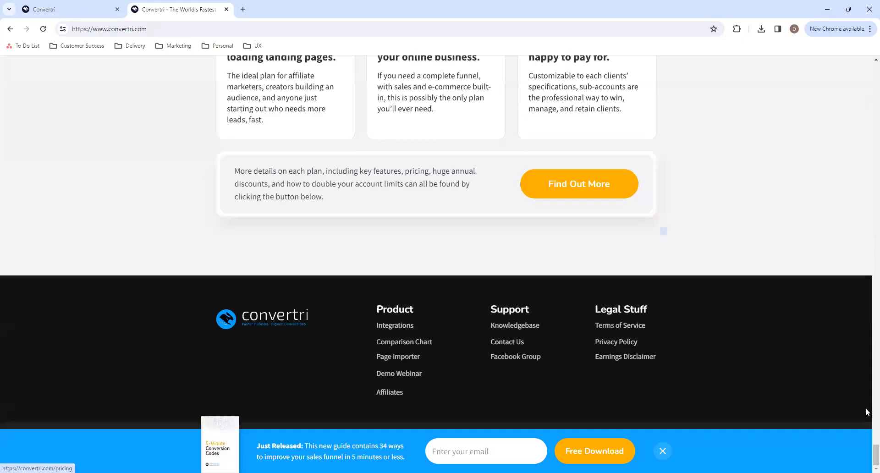
drag(868, 453, 868, 66)
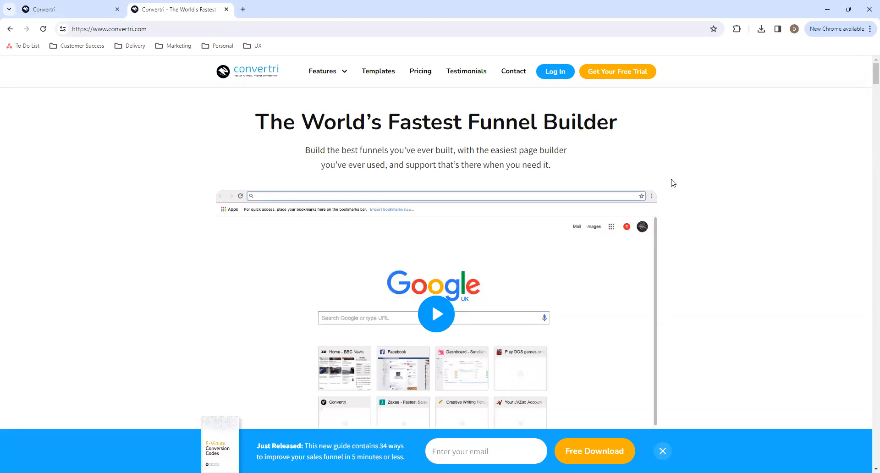
- Copy the Convertri homepage URL and start importing a page into the Importing Pages Webinar funnel
click(381, 31)
key(ctrl+c)
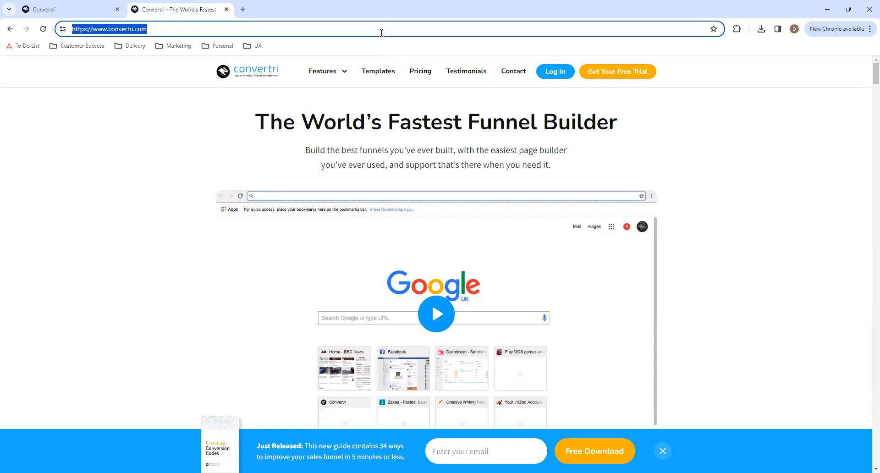
click(99, 7)
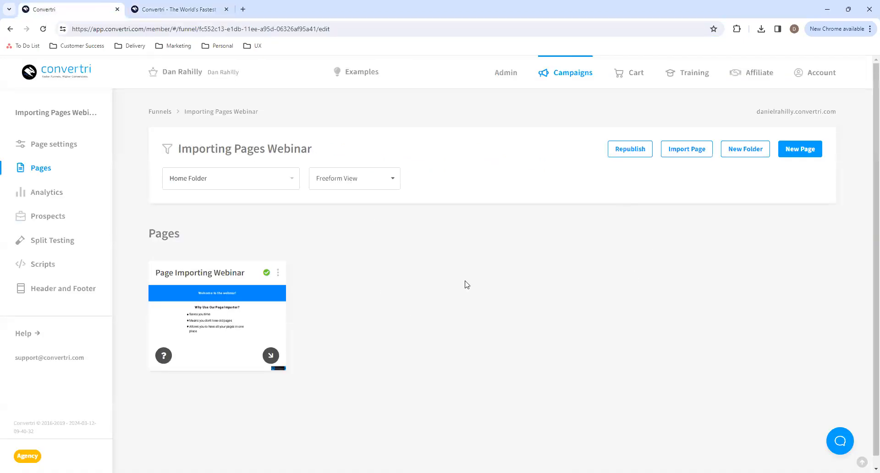
drag(323, 155, 181, 155)
click(178, 155)
click(695, 160)
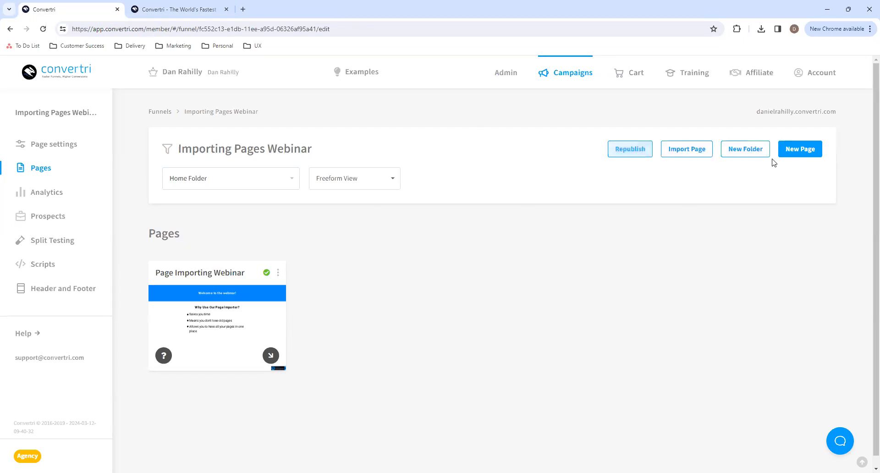
click(700, 155)
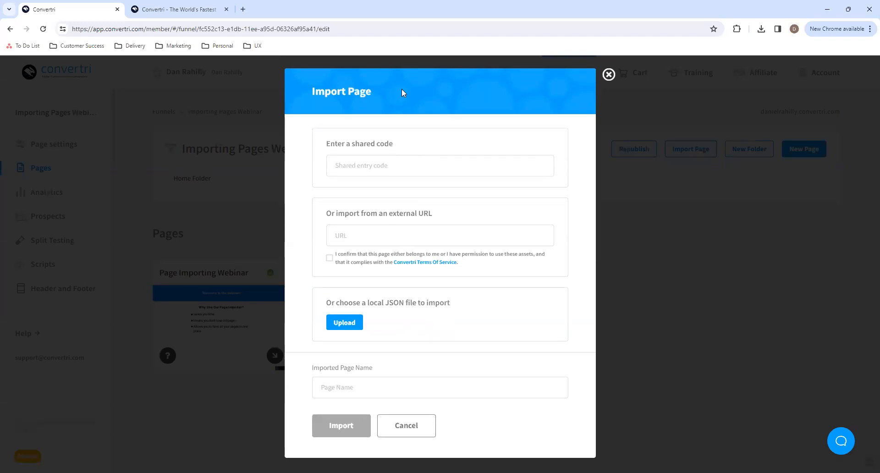
click(398, 167)
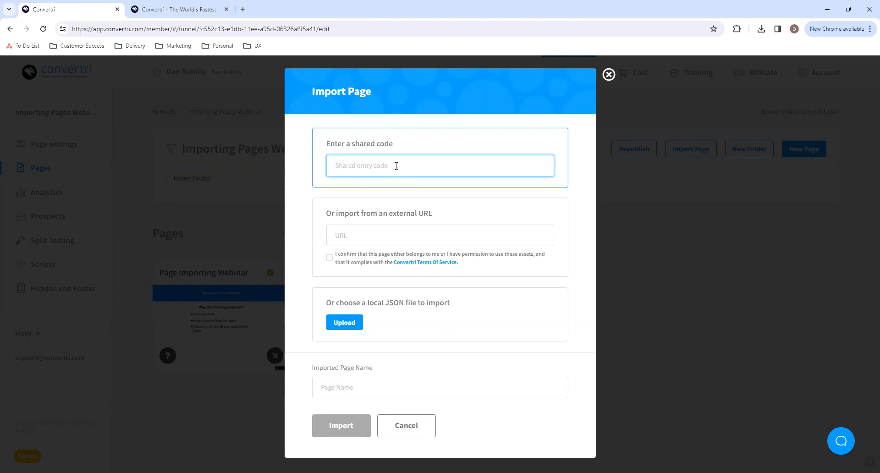
click(401, 236)
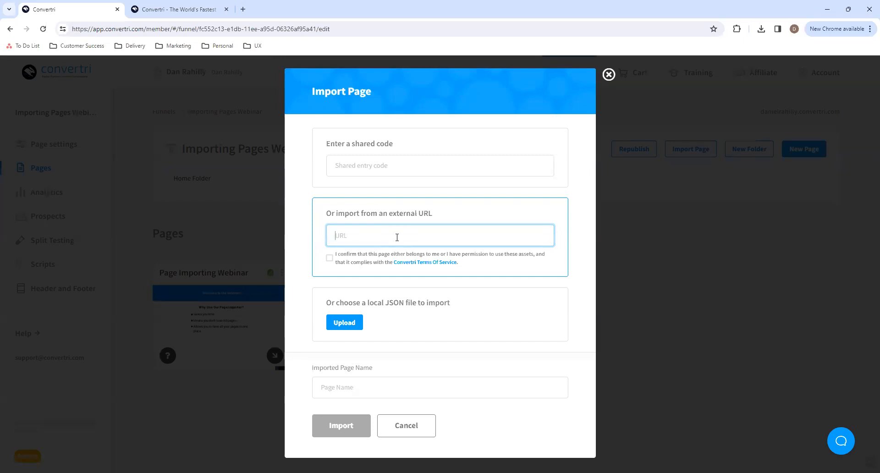
key(ctrl+v)
click(436, 222)
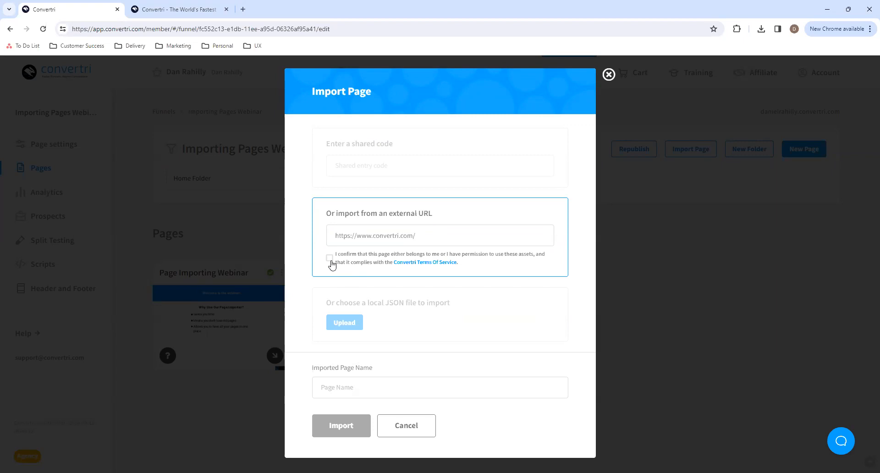
drag(419, 236, 332, 238)
key(ctrl+c)
key(BackSpace)
key(ctrl+v)
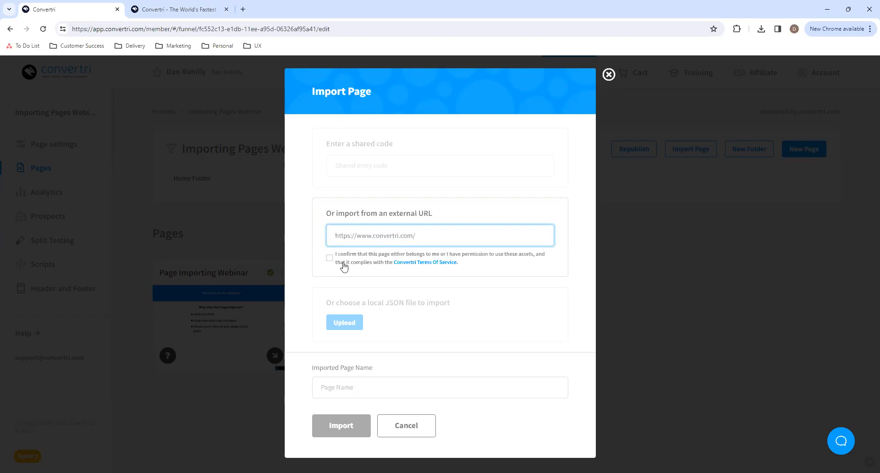
click(330, 258)
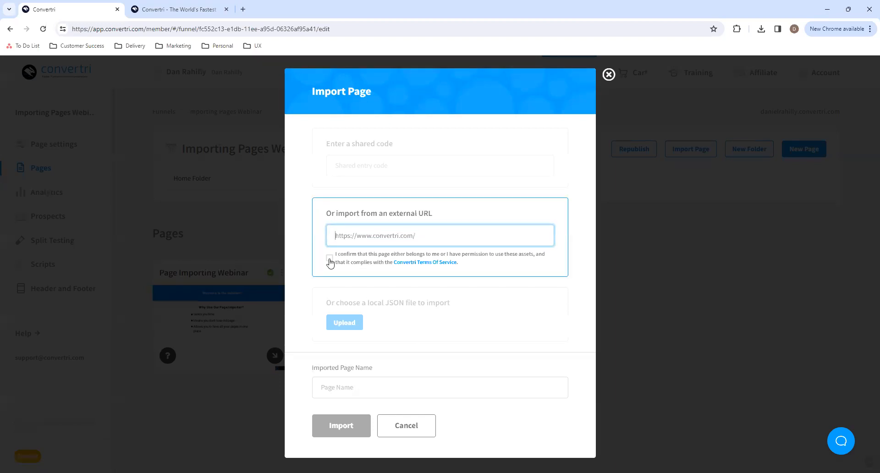
click(329, 259)
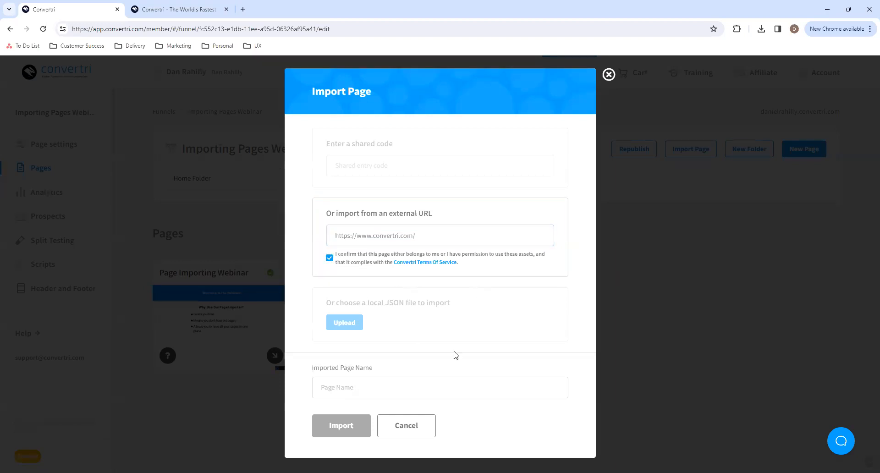
- Name the imported page "Convertri Home Page" and run the import
click(435, 377)
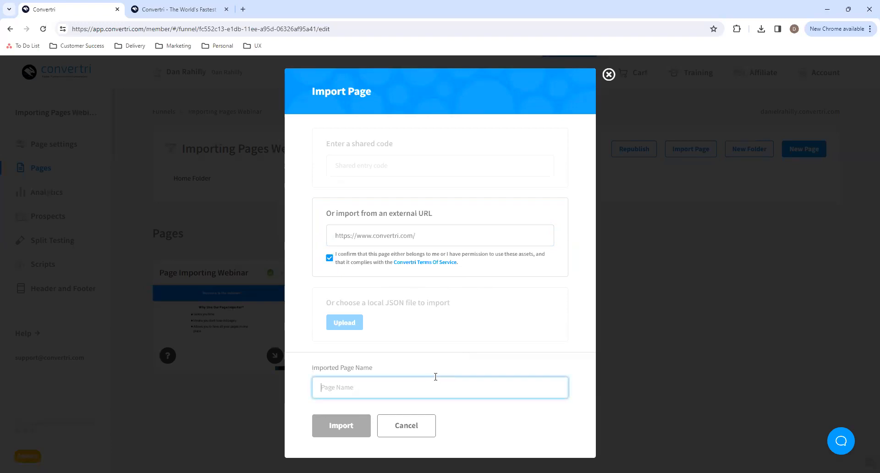
text(Convertri Home Page)
click(353, 428)
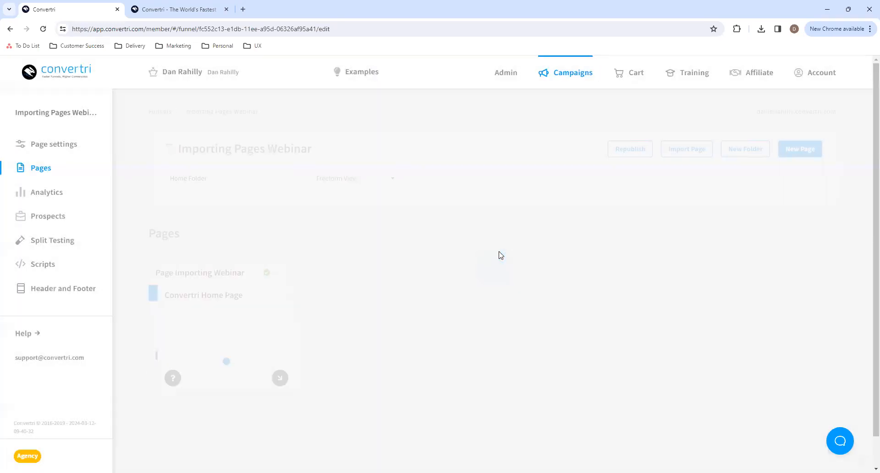
- Move the Convertri Home Page card beside the Page Importing Webinar card and open the page for editing
drag(252, 301, 445, 256)
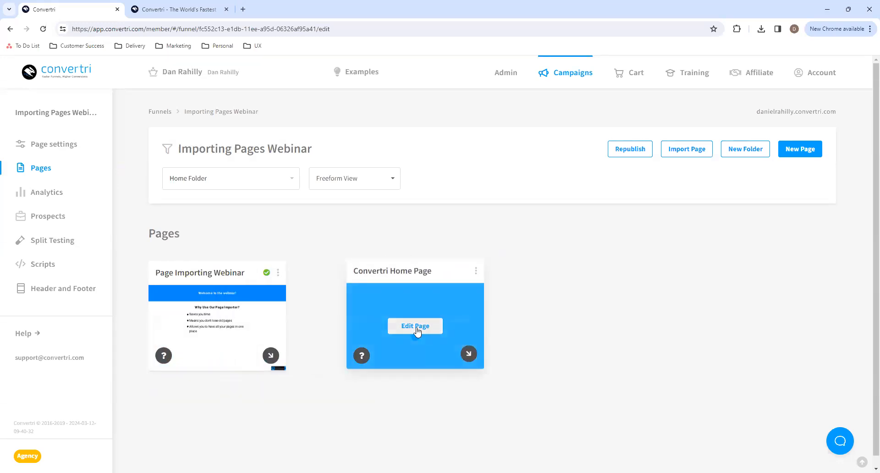
click(415, 326)
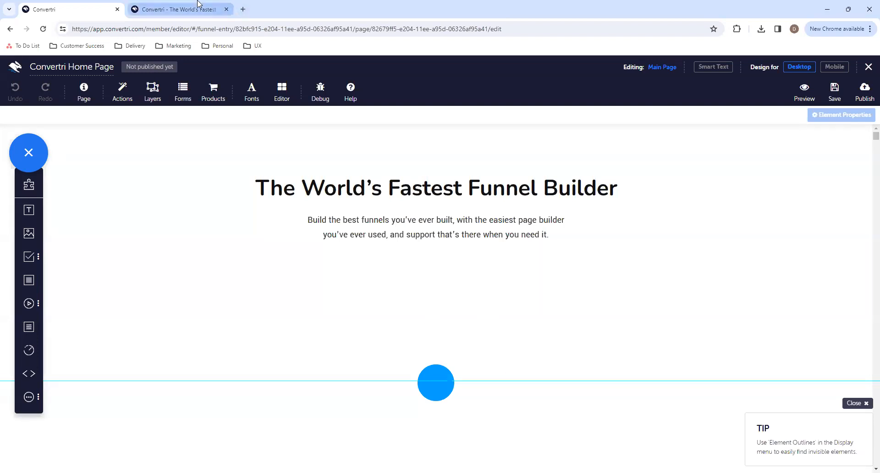
- Compare the imported page with the live Convertri homepage and turn on element outlines in the page editor
click(175, 9)
click(222, 171)
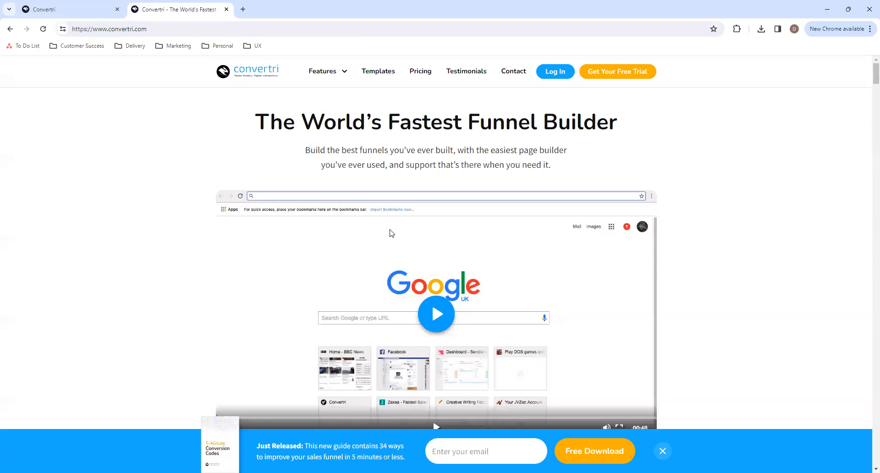
click(96, 13)
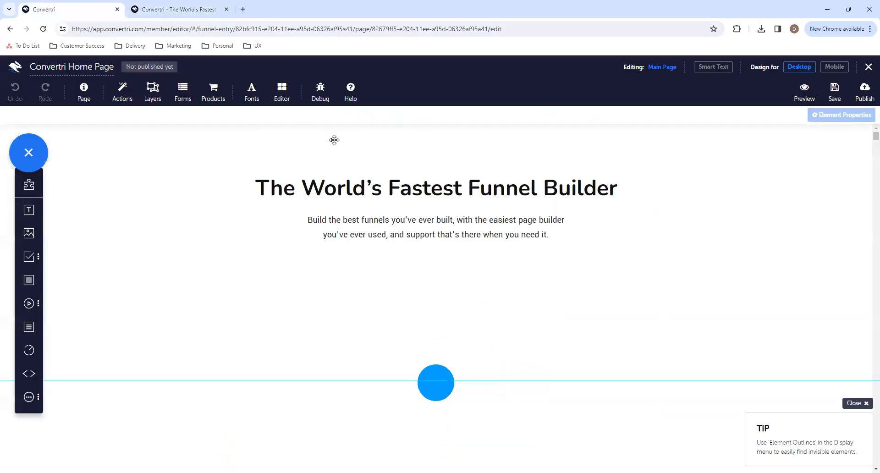
click(380, 146)
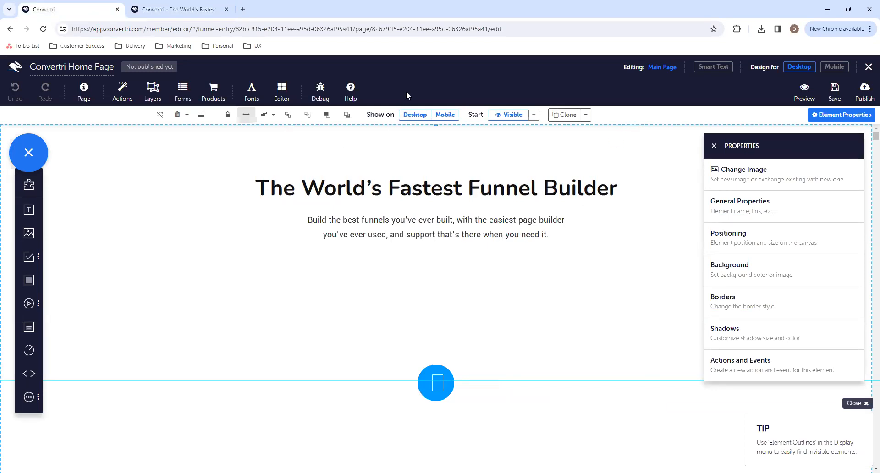
click(282, 92)
click(392, 115)
click(594, 321)
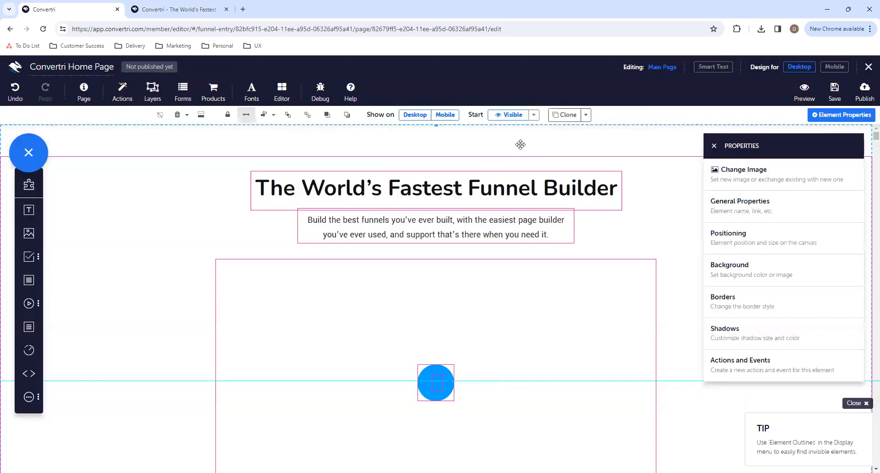
drag(437, 124, 436, 155)
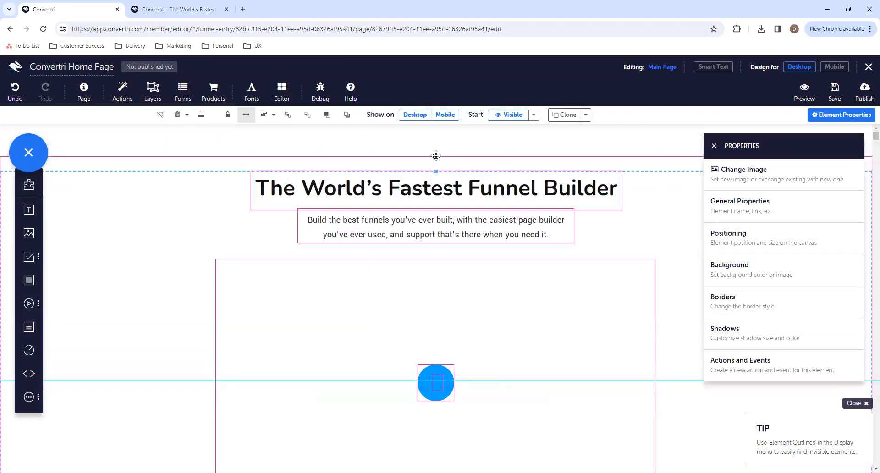
click(436, 150)
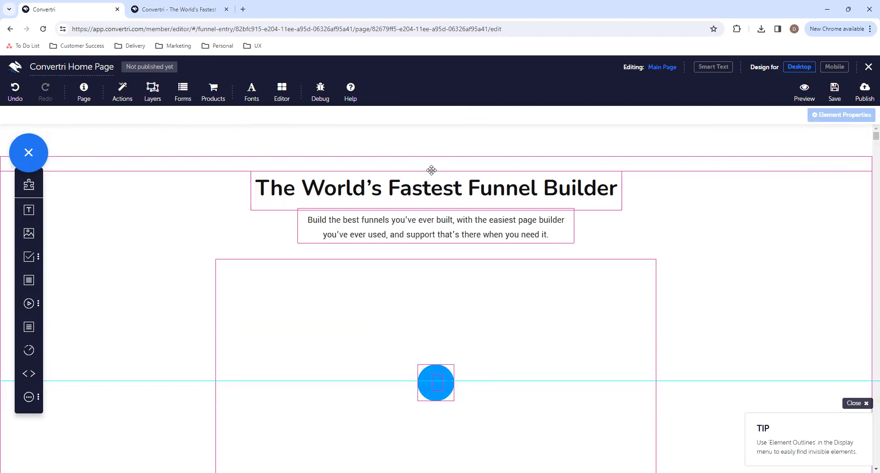
click(432, 171)
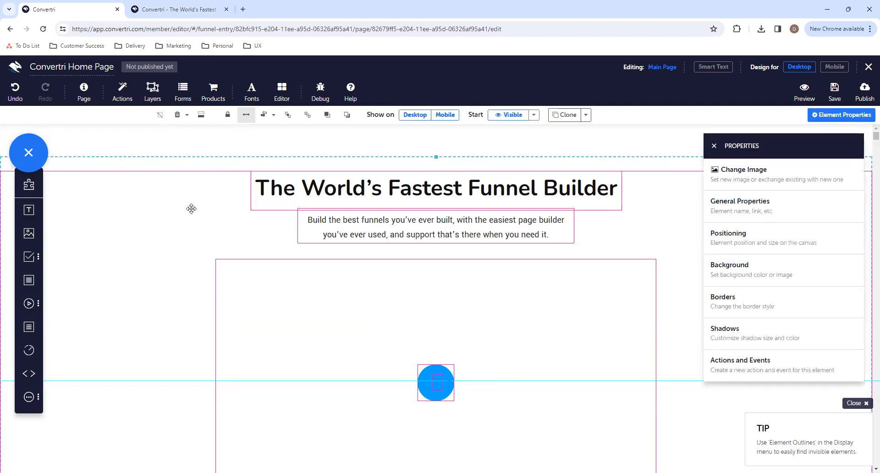
click(15, 91)
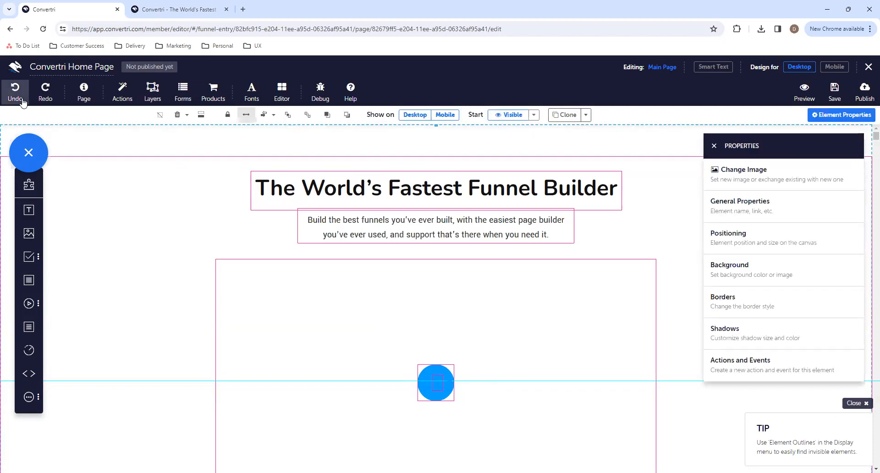
- Move the cookie notice box slightly to the right, to about x -378, y 834
click(438, 162)
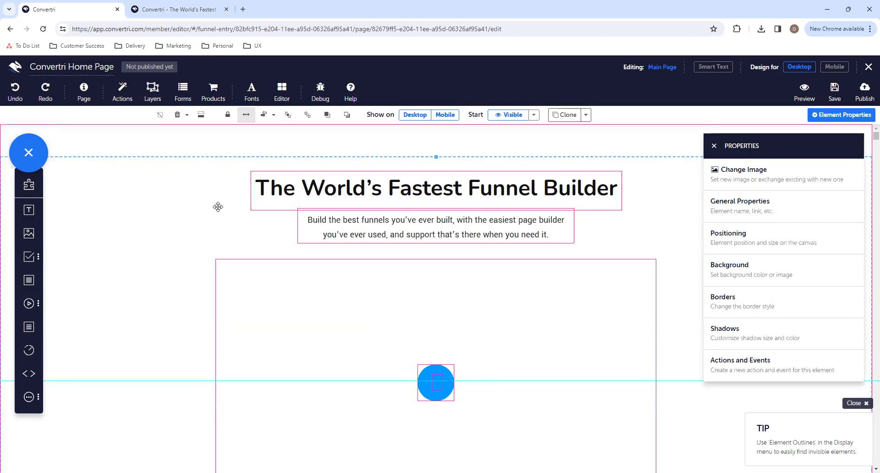
scroll(217, 207, down, 4)
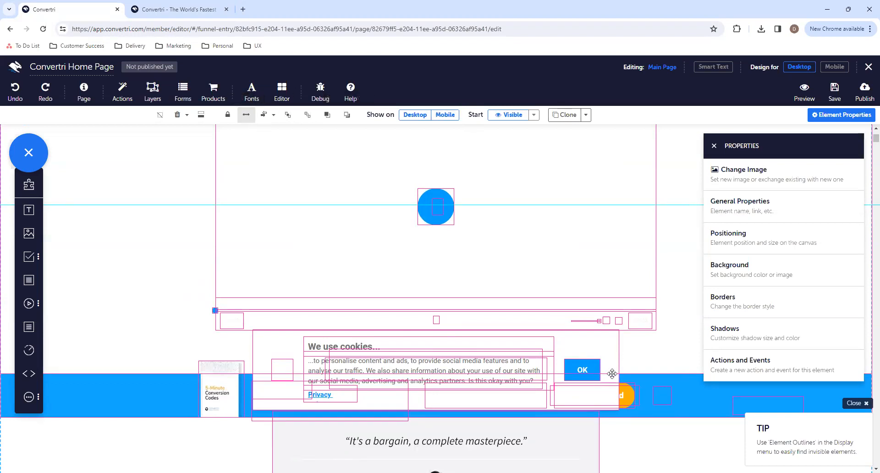
click(292, 348)
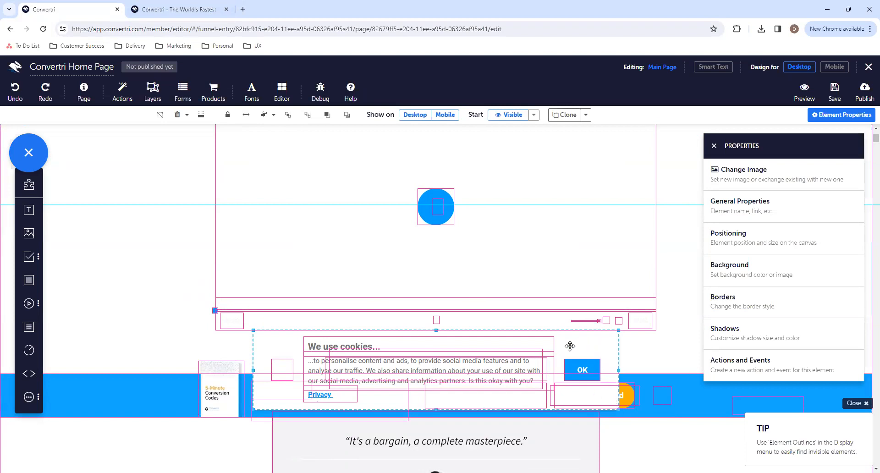
mouse_move(567, 355)
mouse_down()
mouse_move(596, 371)
mouse_move(577, 346)
mouse_up()
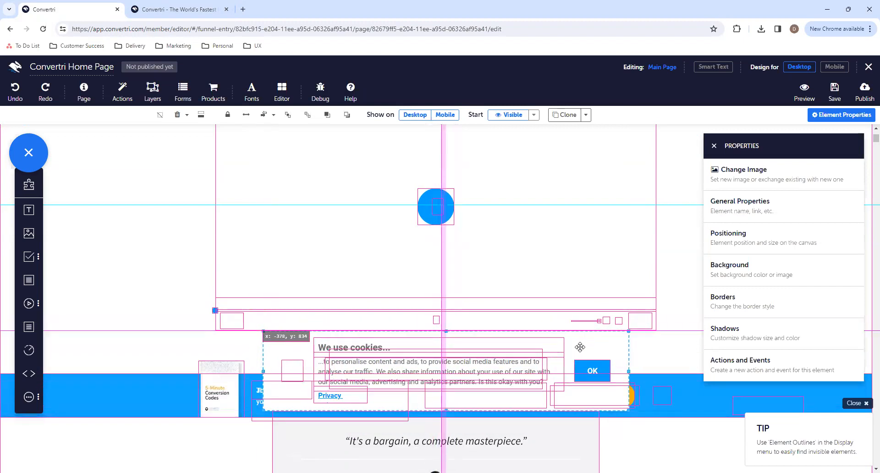
- Select the blue opt-in banner and compare it with the banner on the live Convertri homepage
scroll(578, 346, down, 1)
click(178, 346)
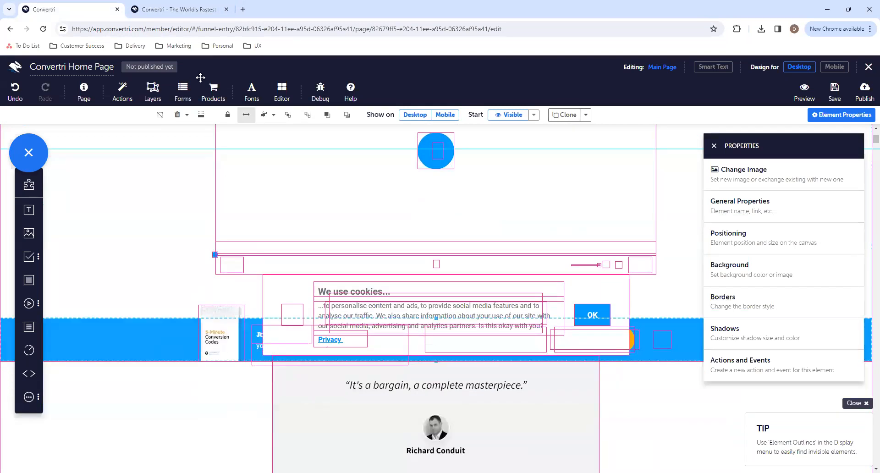
click(178, 9)
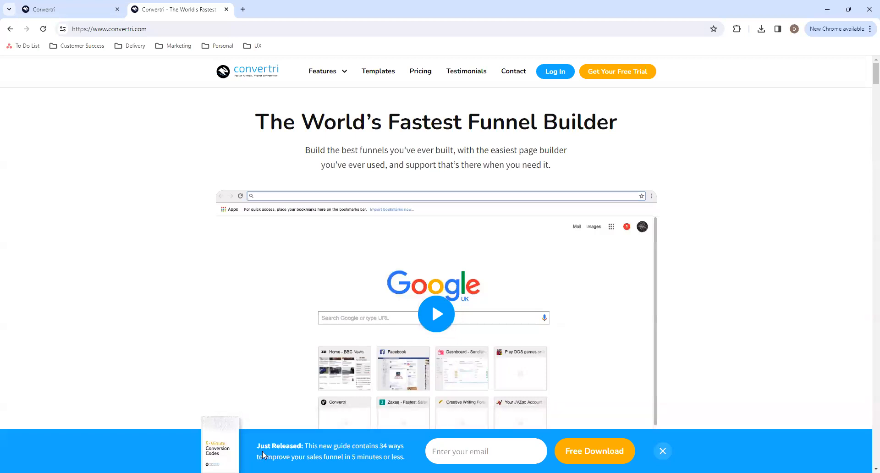
scroll(665, 328, down, 12)
scroll(665, 328, up, 12)
click(62, 6)
scroll(236, 183, down, 4)
scroll(193, 230, up, 8)
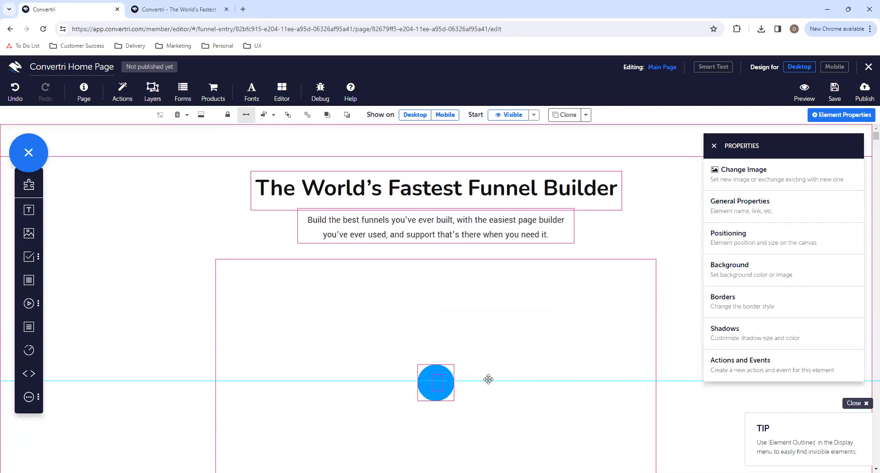
- Inspect the empty video placeholder, its play button and the blank image boxes under the free trials heading
click(504, 370)
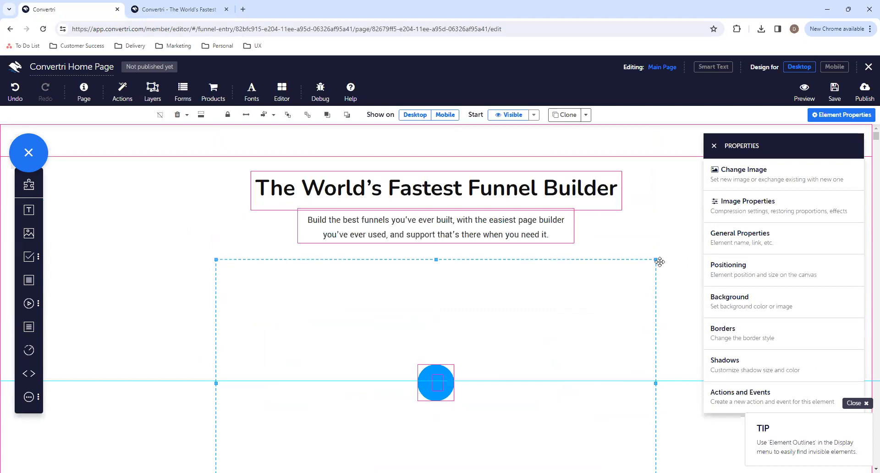
click(431, 380)
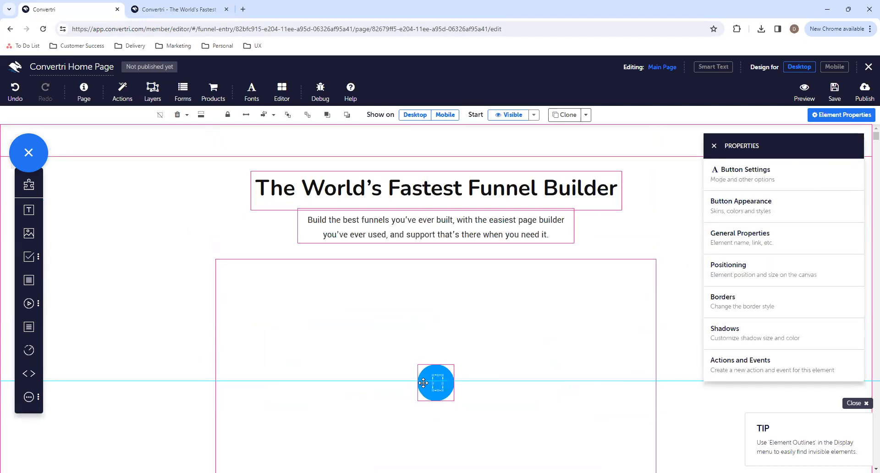
scroll(419, 378, down, 13)
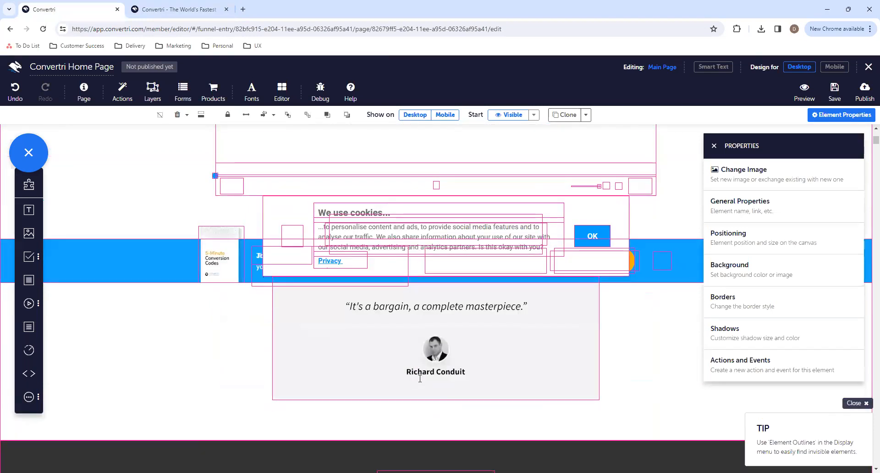
scroll(436, 326, down, 9)
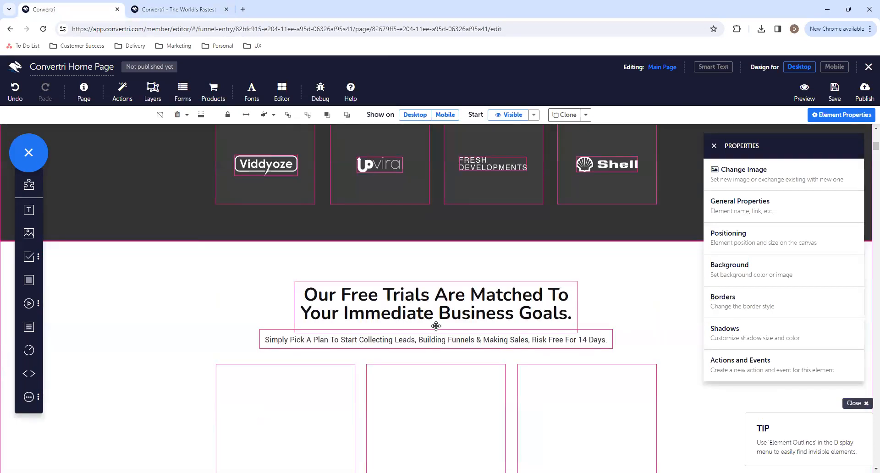
scroll(439, 331, up, 3)
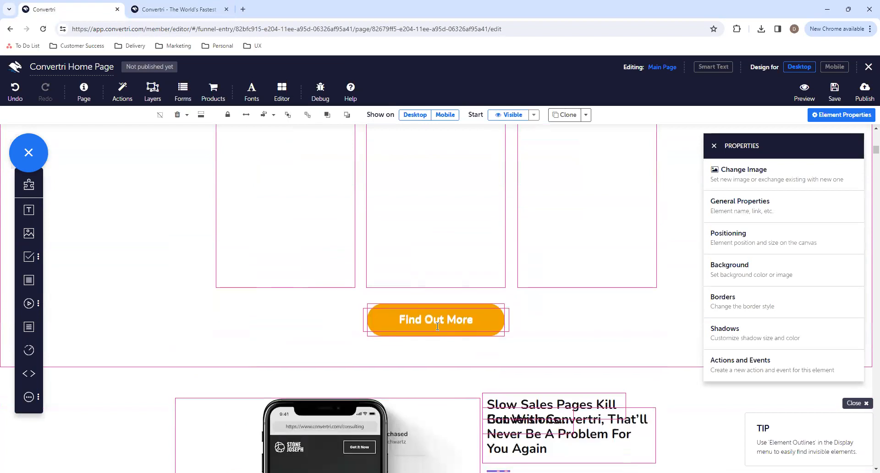
click(298, 228)
click(636, 242)
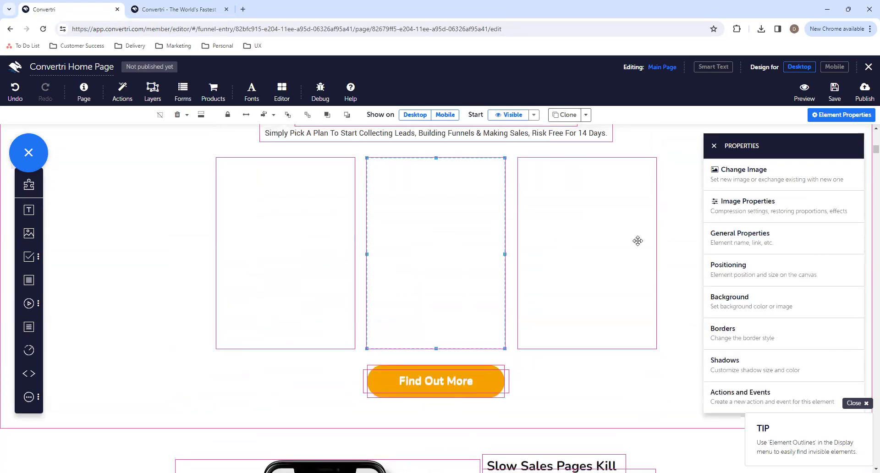
- Review the imported sections from the slow sales pages block to the black box beside the Free-Form Editing text
scroll(546, 416, down, 15)
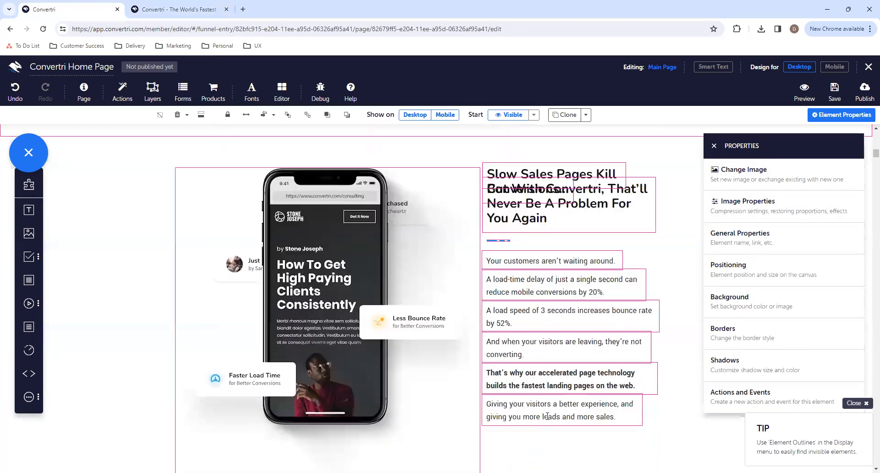
scroll(544, 401, down, 12)
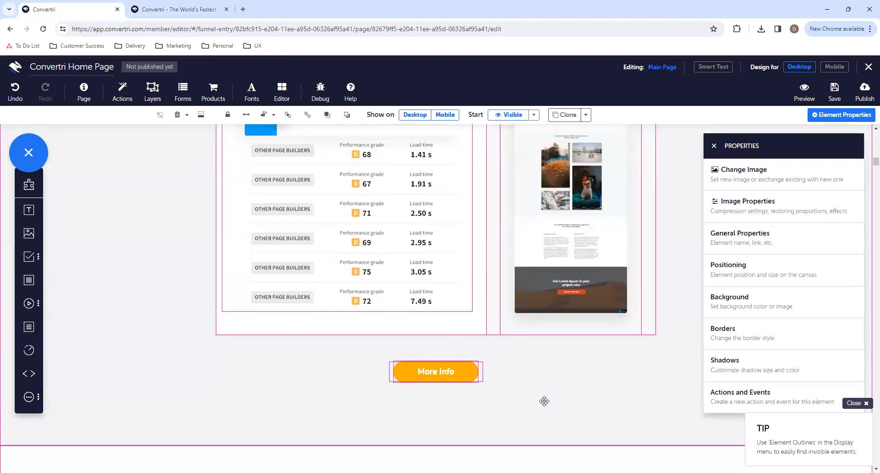
scroll(545, 402, down, 10)
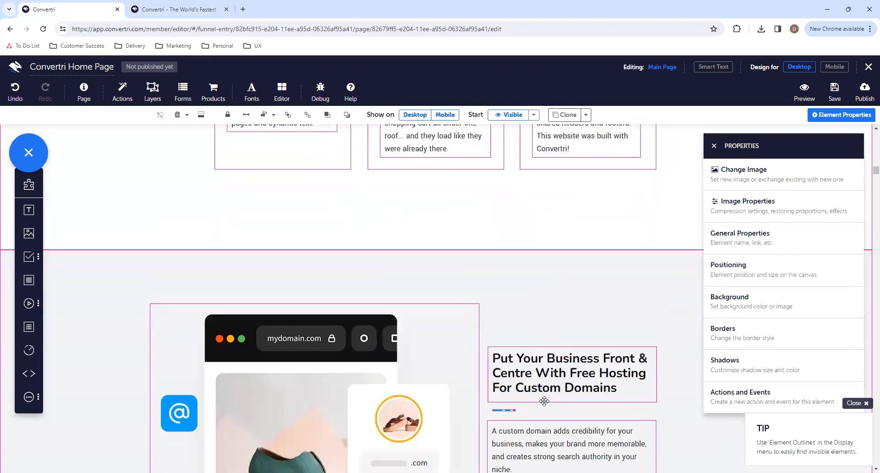
scroll(544, 401, down, 10)
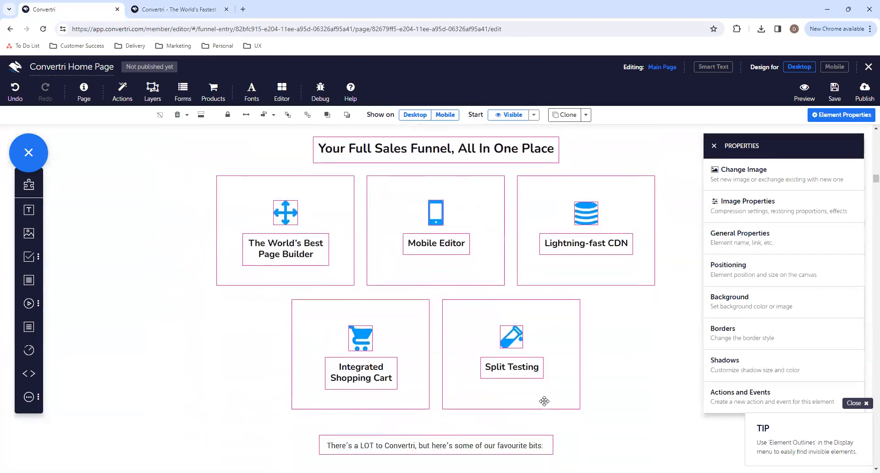
scroll(546, 404, down, 5)
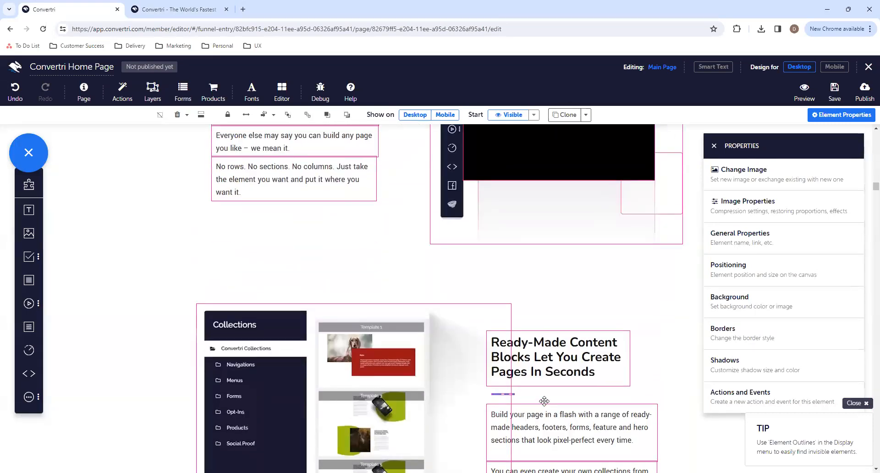
scroll(545, 401, up, 8)
scroll(544, 401, up, 1)
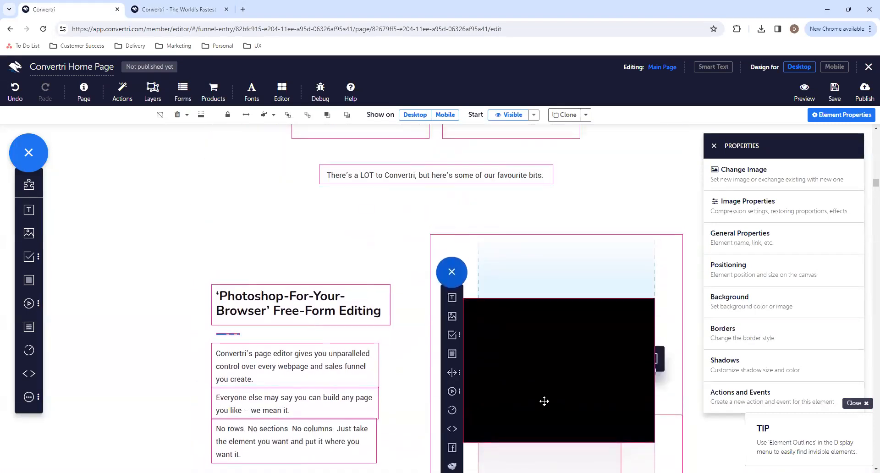
- Check the animated images in the Free-Form Editing, custom domain and landing page sections on the live Convertri homepage
click(189, 15)
scroll(489, 247, down, 20)
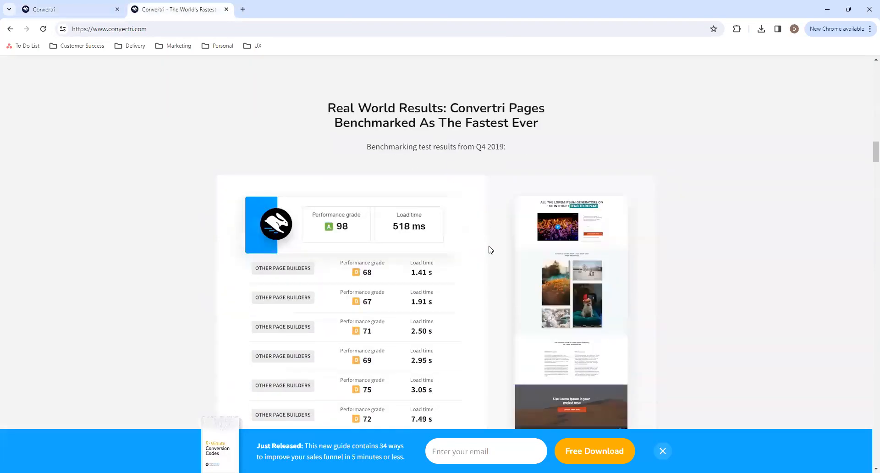
scroll(489, 249, down, 20)
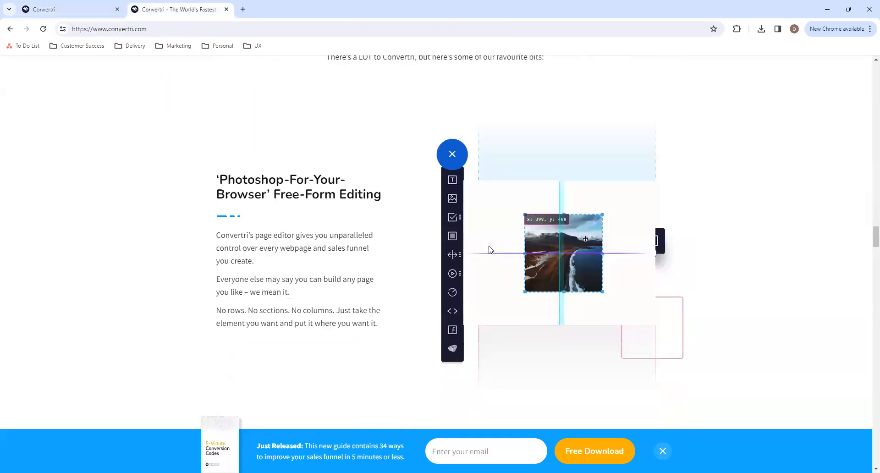
scroll(489, 250, down, 6)
scroll(489, 251, up, 5)
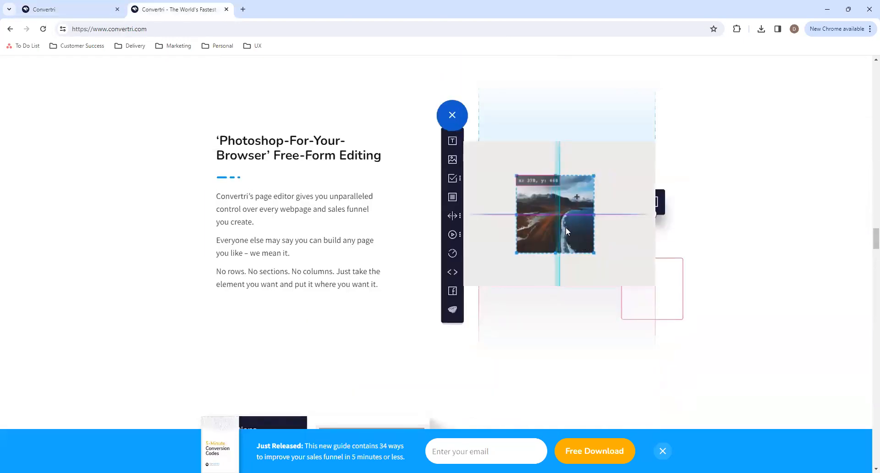
scroll(370, 296, down, 10)
scroll(370, 297, up, 5)
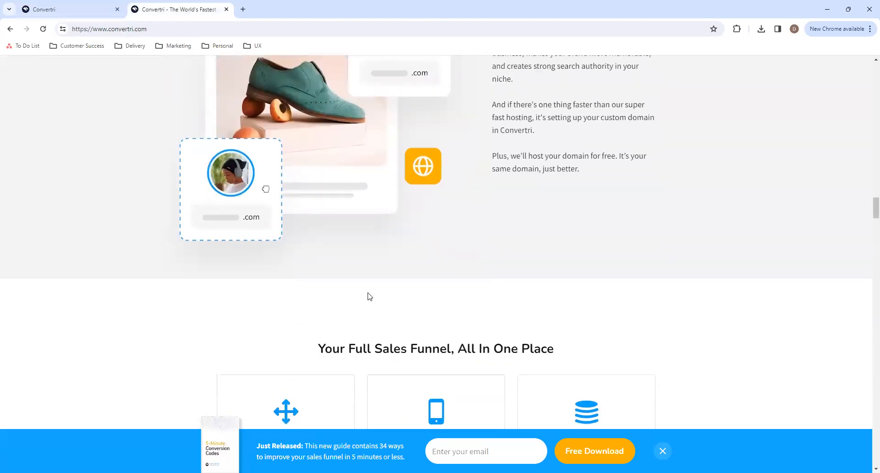
scroll(370, 296, up, 10)
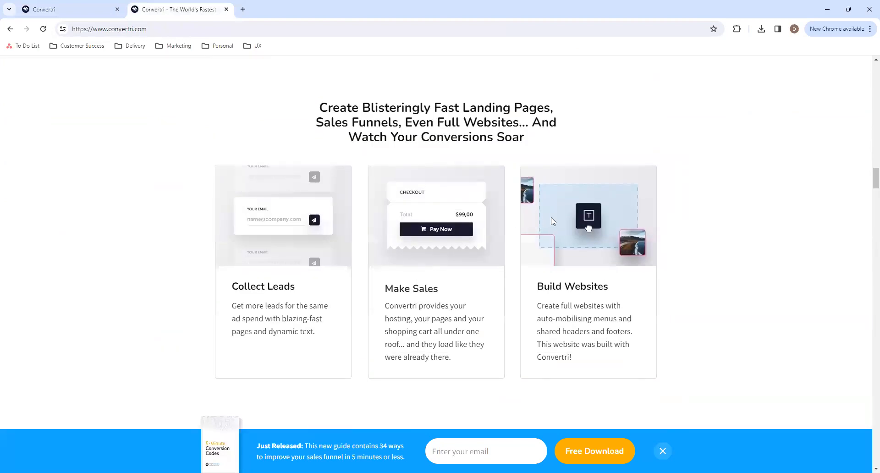
click(59, 5)
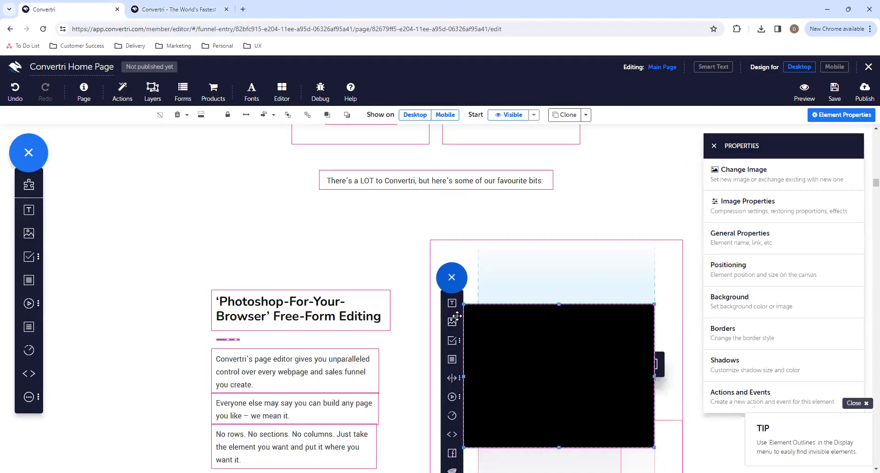
- Review the rest of the imported page, from the Free-Form Editing section through the logo grid and testimonials to the footer
scroll(398, 373, down, 10)
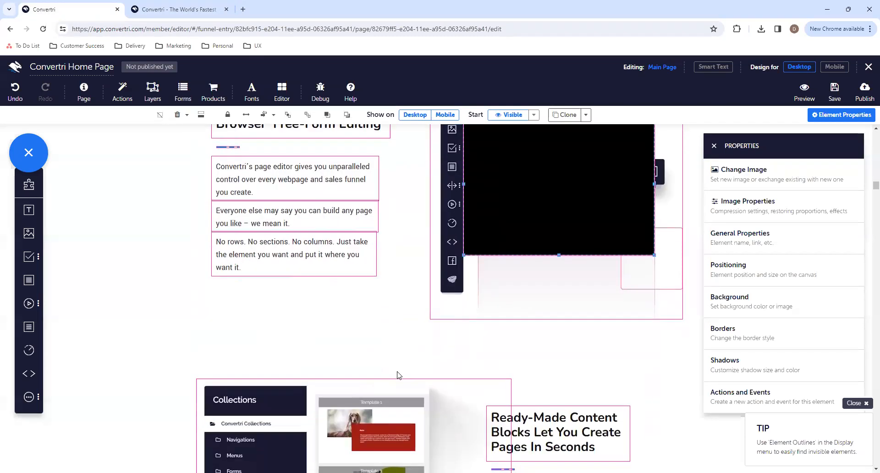
scroll(397, 371, down, 10)
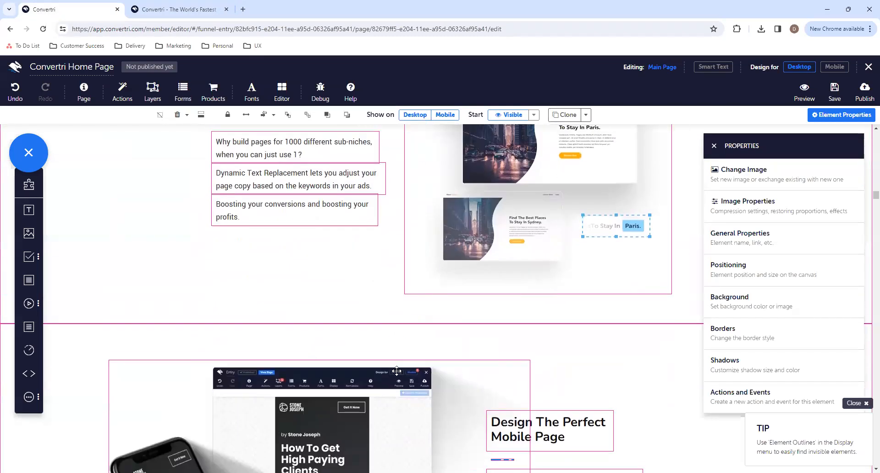
scroll(397, 371, down, 10)
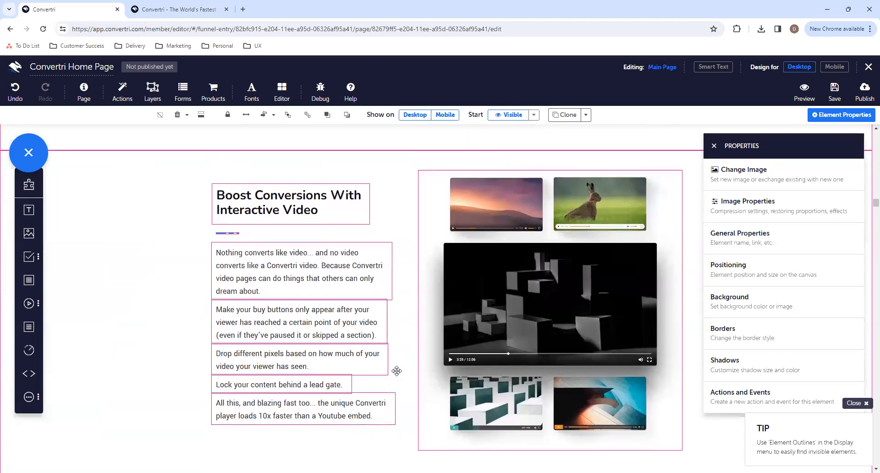
scroll(398, 373, down, 10)
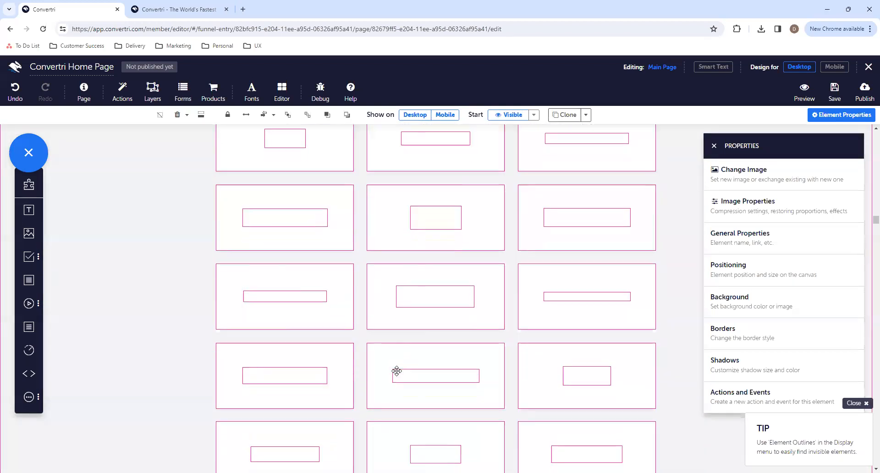
scroll(397, 371, down, 8)
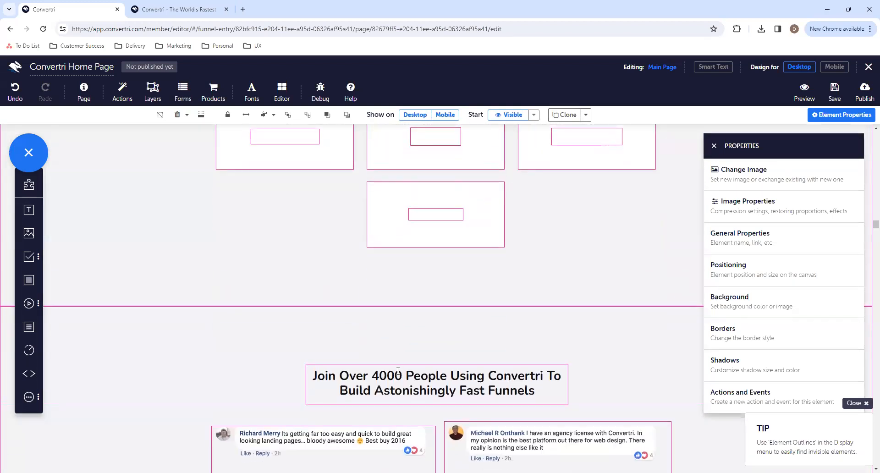
scroll(397, 371, down, 5)
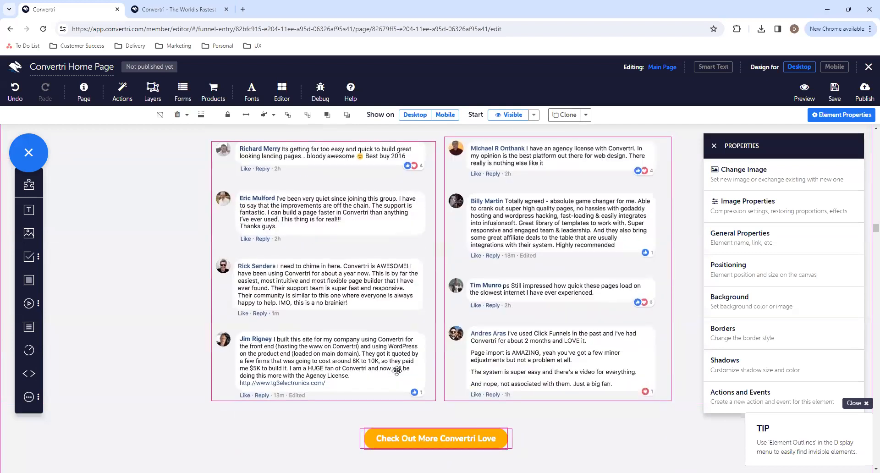
scroll(558, 404, down, 10)
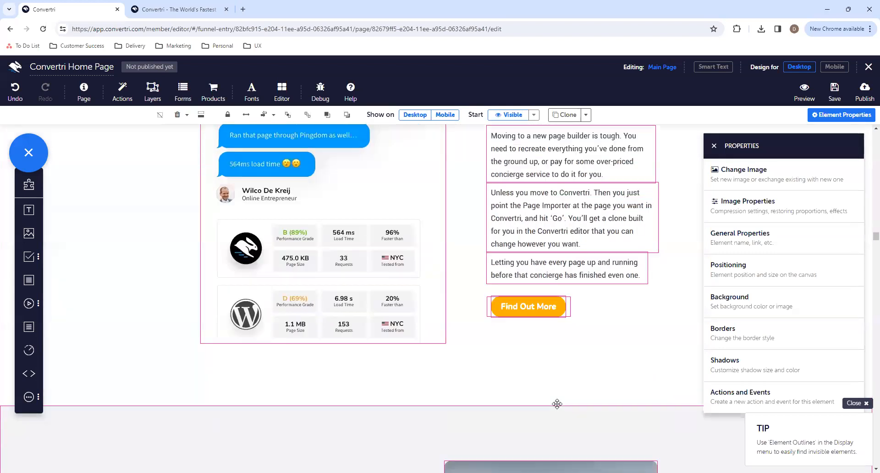
scroll(557, 404, down, 10)
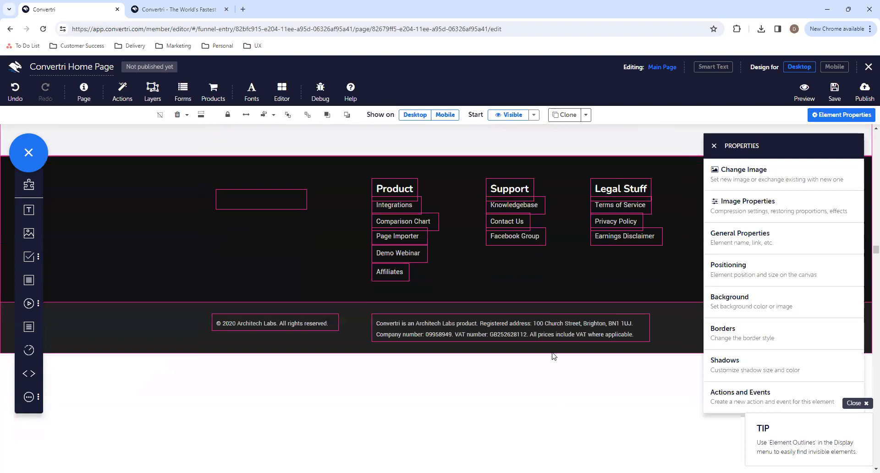
- Check which link is assigned to the Terms of Service text under Legal Stuff in the footer
click(642, 205)
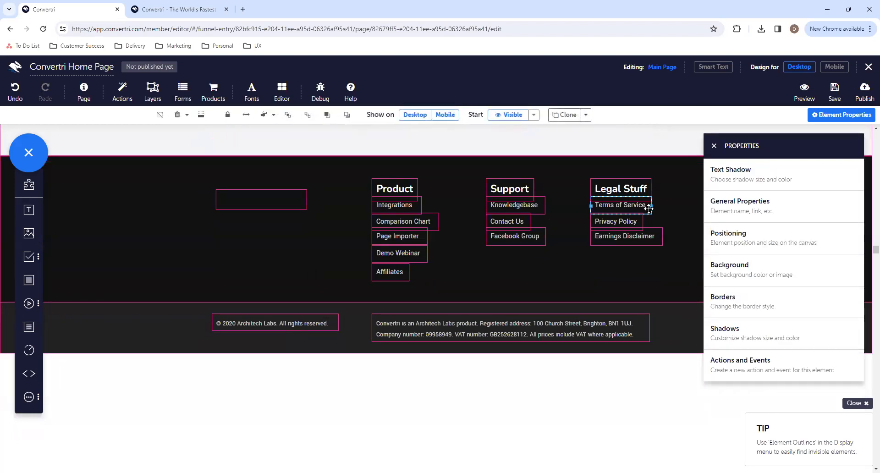
drag(646, 205, 594, 204)
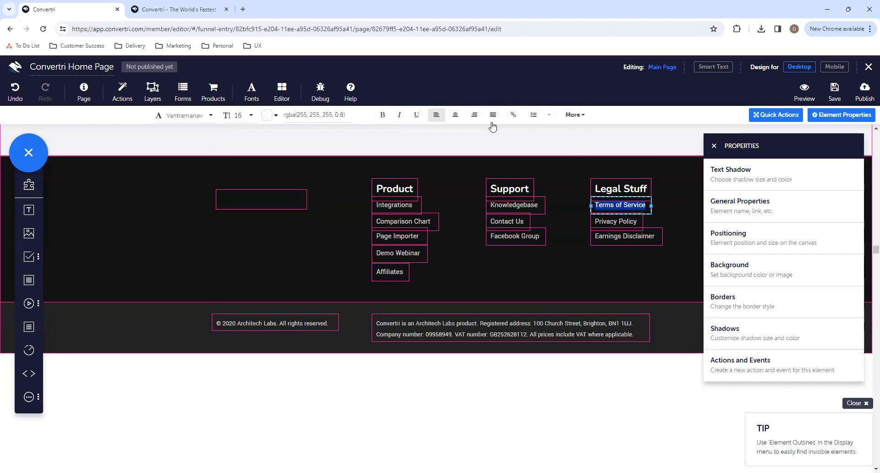
click(652, 211)
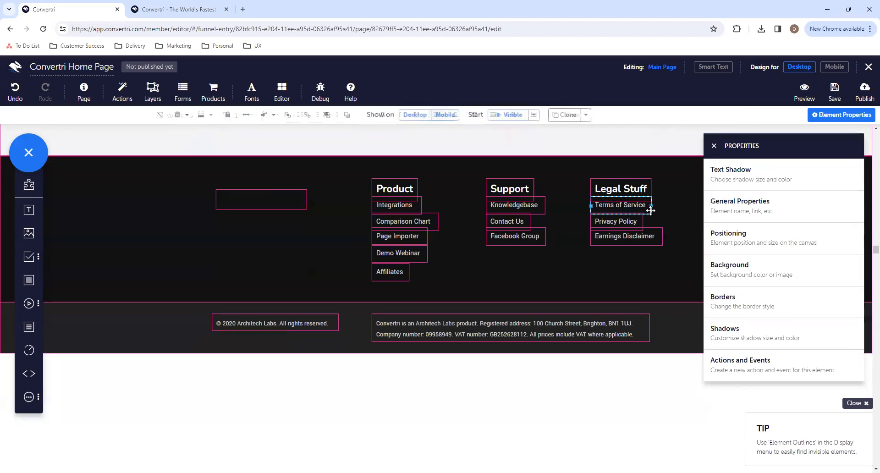
click(734, 206)
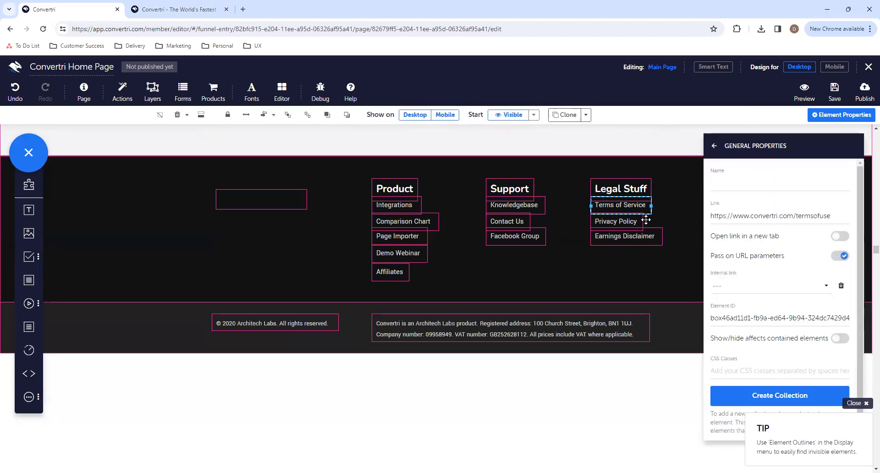
drag(832, 216, 709, 210)
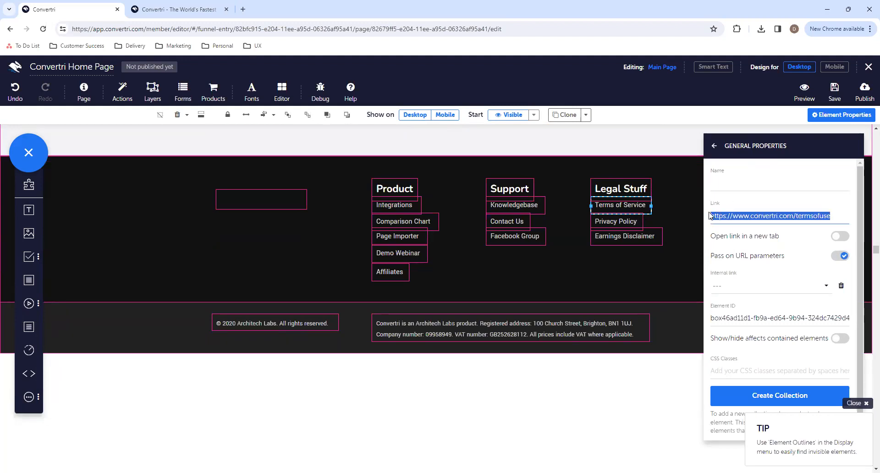
click(648, 210)
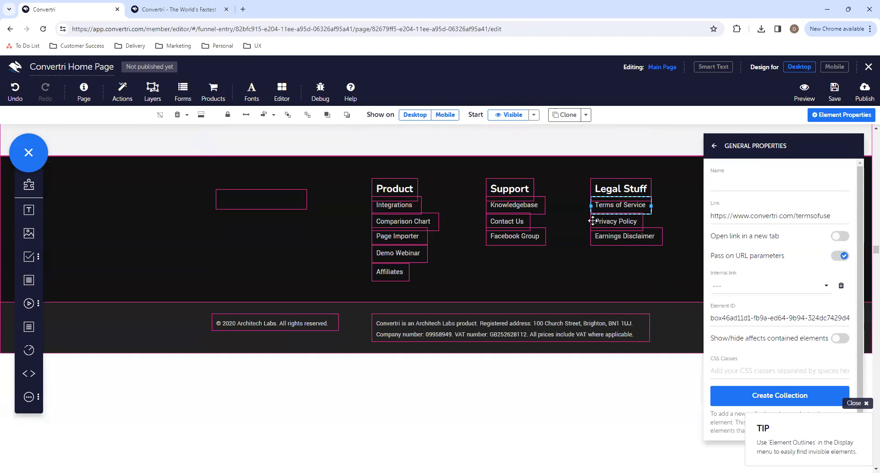
- Check the custom scripts in the page settings at page, account and domain level, then close the settings
scroll(563, 228, up, 10)
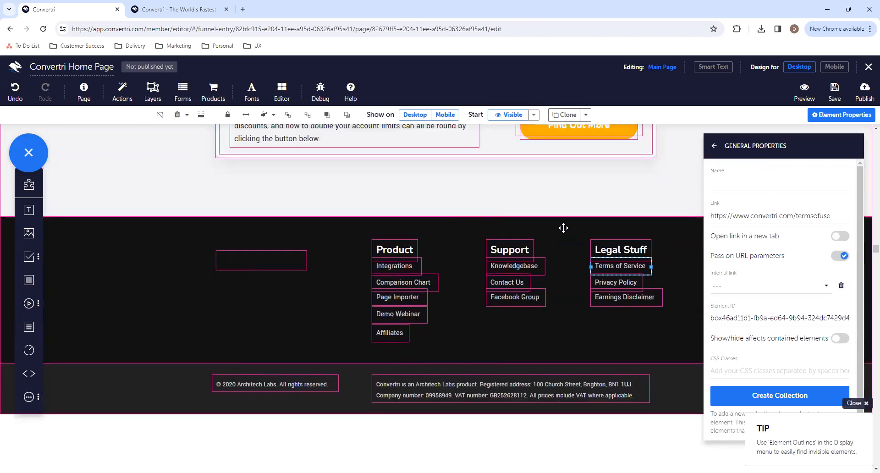
scroll(564, 227, up, 5)
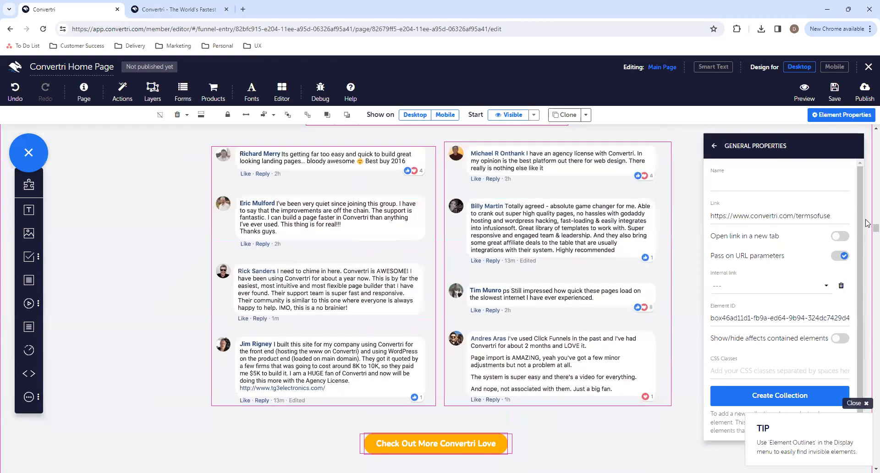
scroll(867, 229, up, 10)
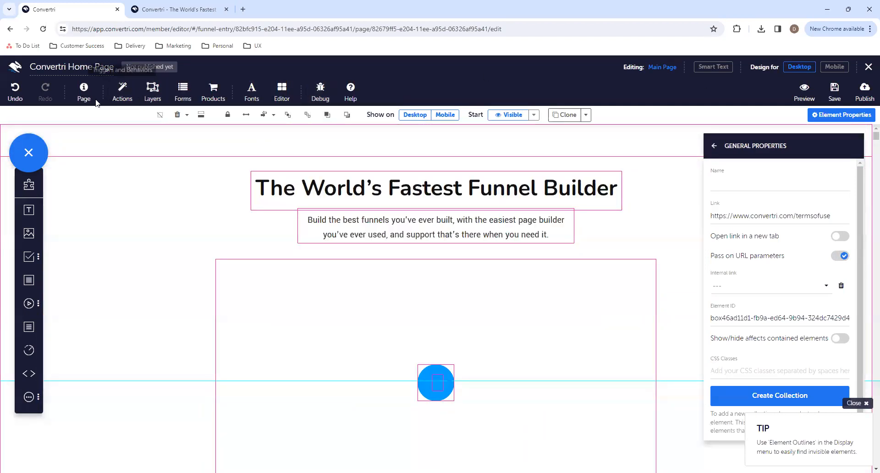
click(84, 91)
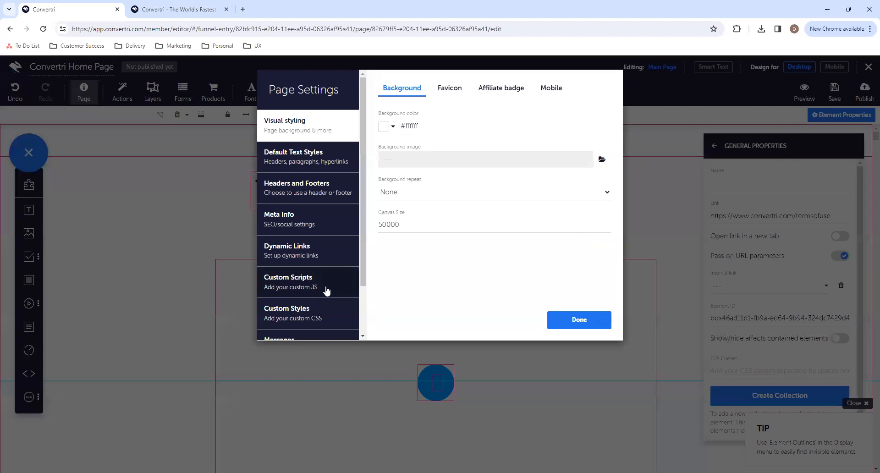
click(327, 291)
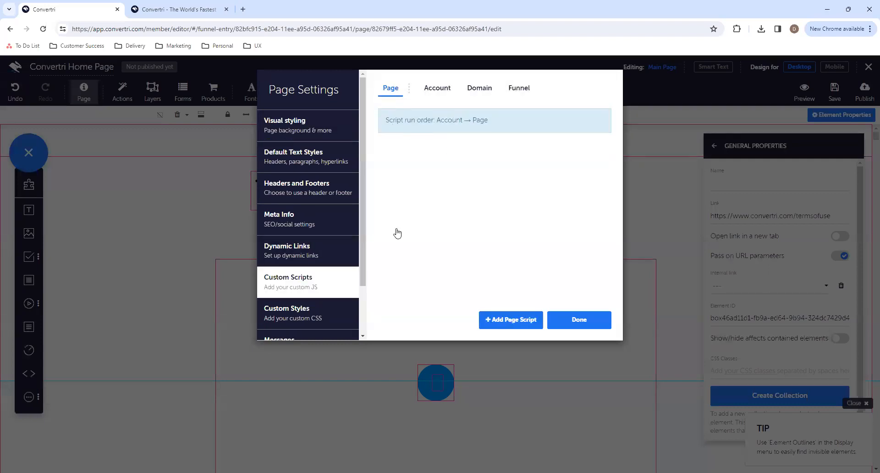
click(453, 96)
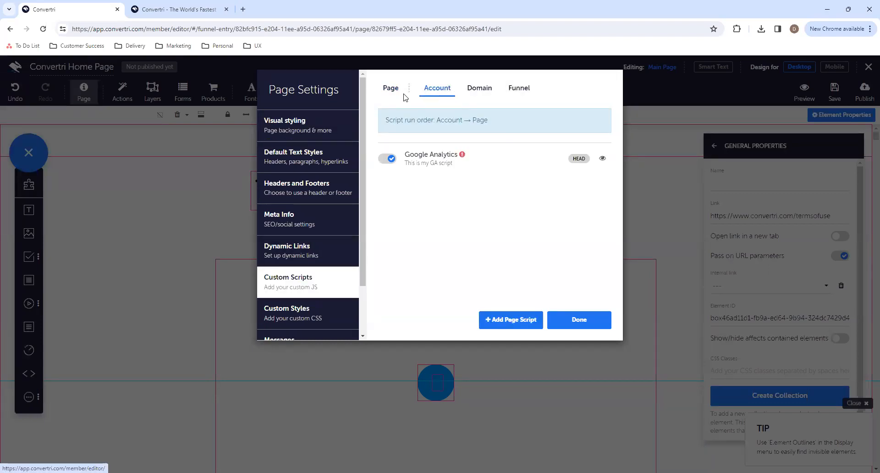
click(476, 88)
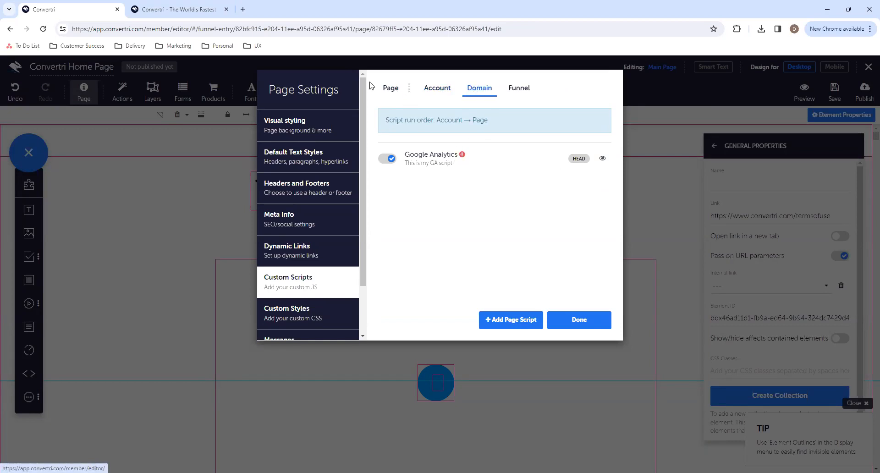
click(400, 93)
click(589, 323)
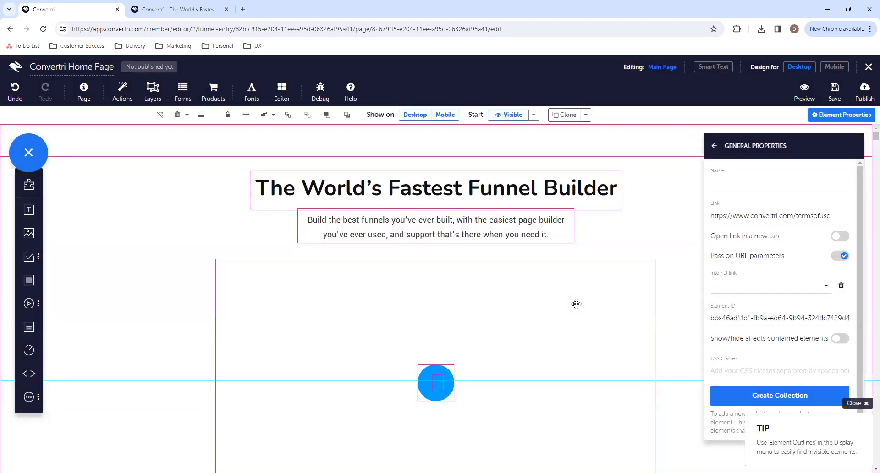
- Look through the live Convertri homepage down to the plan cards and the fixed free-guide banner
click(199, 4)
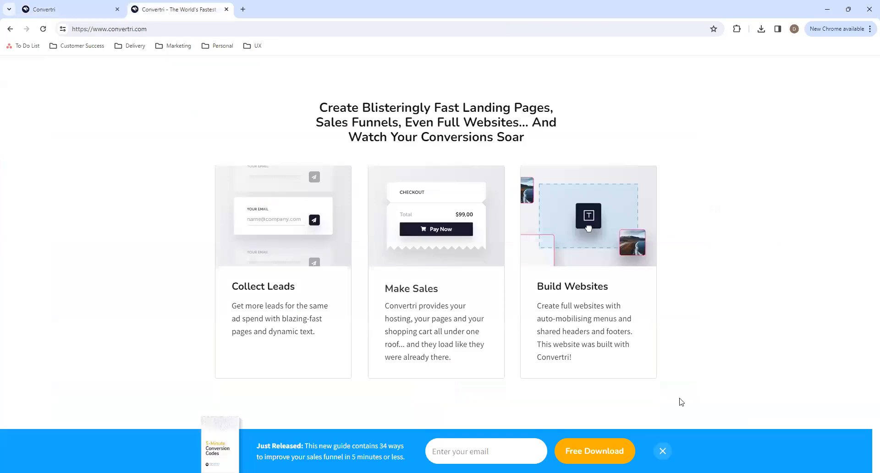
scroll(681, 401, down, 15)
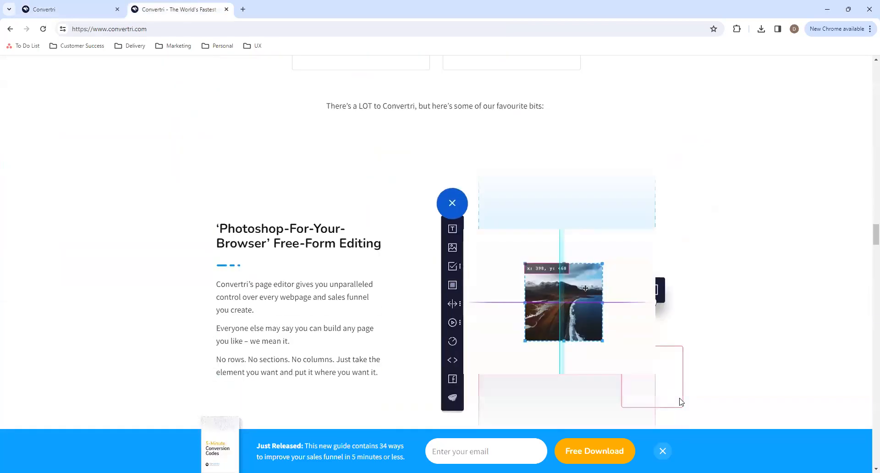
scroll(873, 257, down, 6)
drag(867, 254, 868, 453)
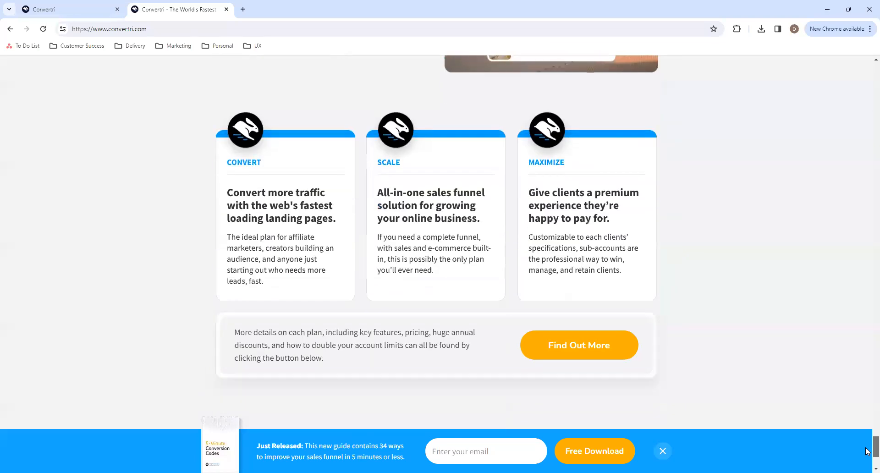
- In the page editor, inspect the link settings of the Free Download and Build Your Next Funnel For Free buttons
click(98, 7)
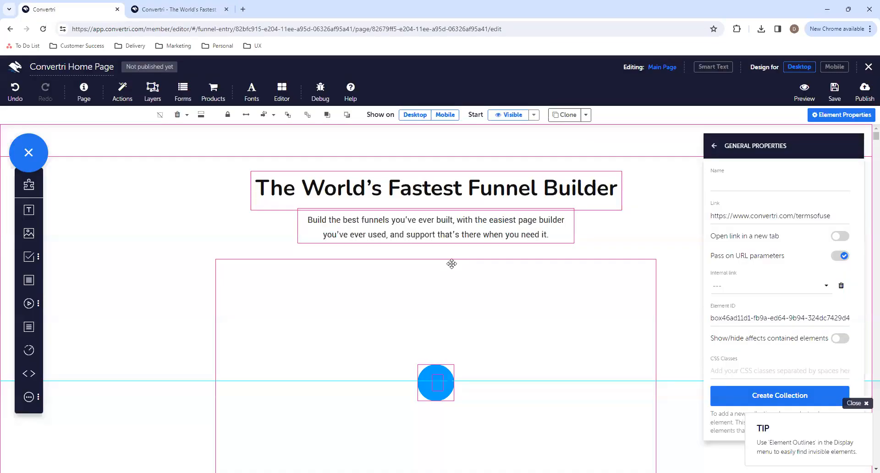
scroll(452, 264, down, 5)
scroll(452, 264, down, 2)
click(623, 243)
key(Delete)
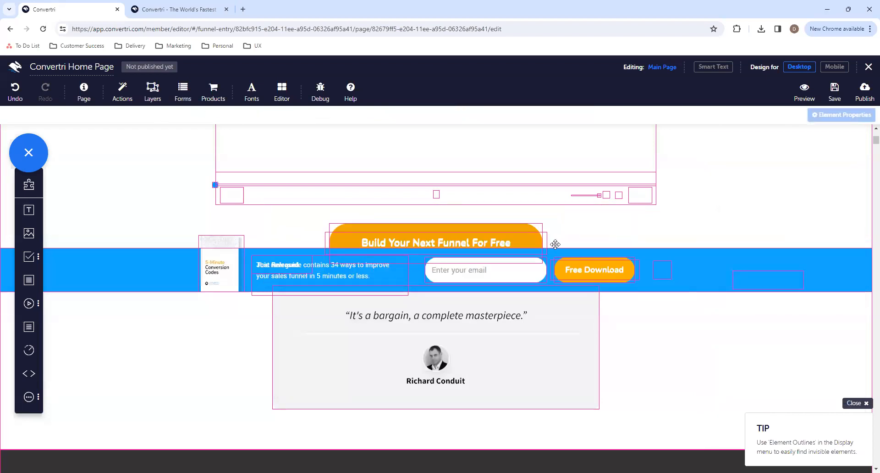
click(624, 273)
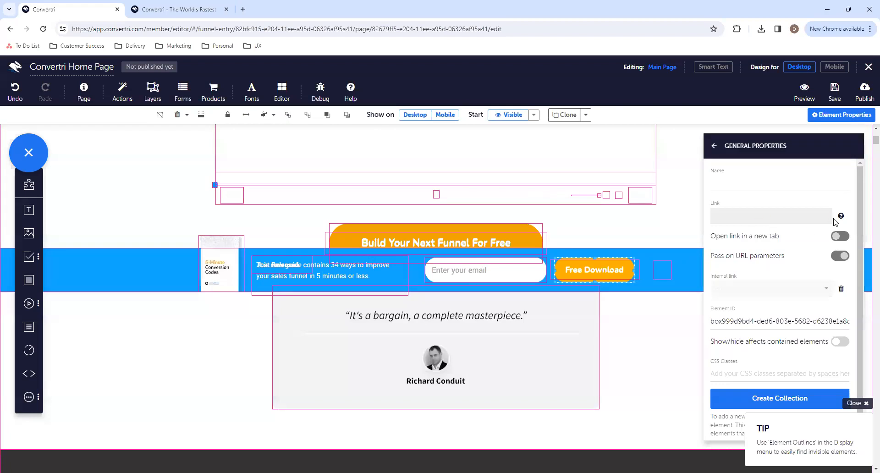
click(521, 226)
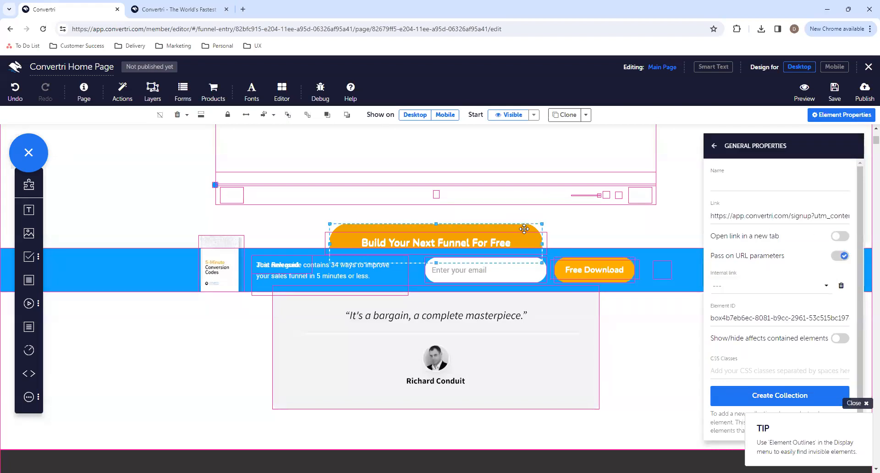
drag(784, 211, 777, 213)
click(560, 258)
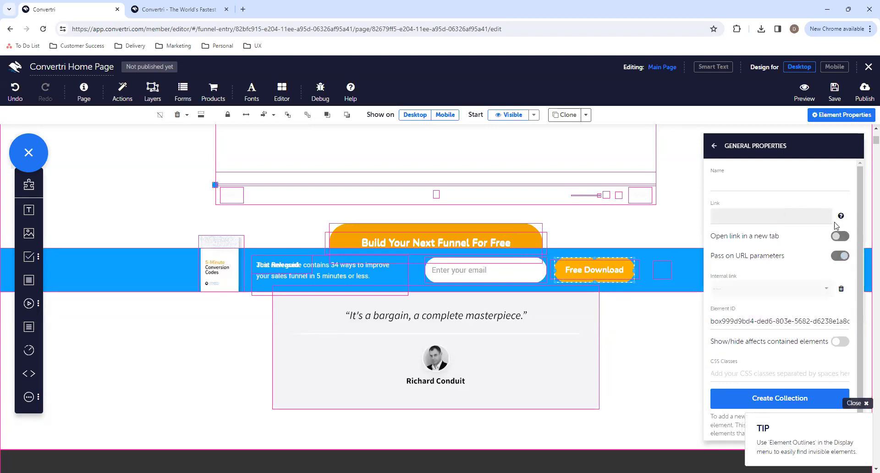
- Compare with the email field and Free Download button in the banner on the live homepage
key(ctrl+Tab)
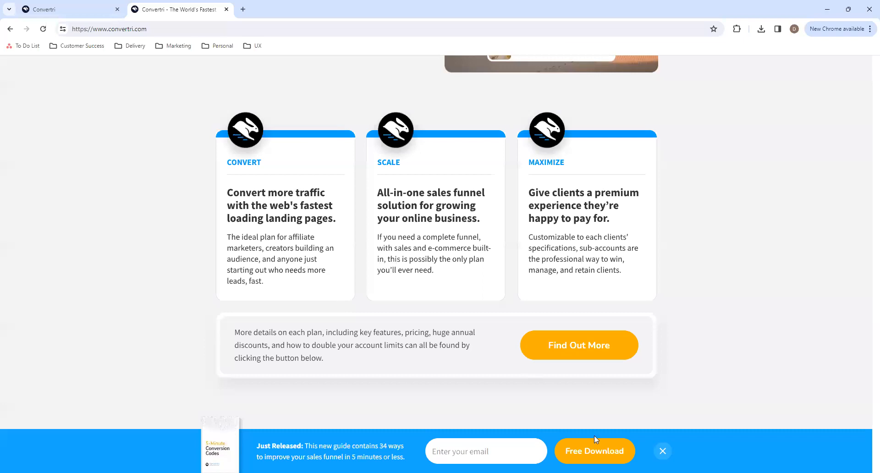
click(469, 442)
key(ctrl+Tab)
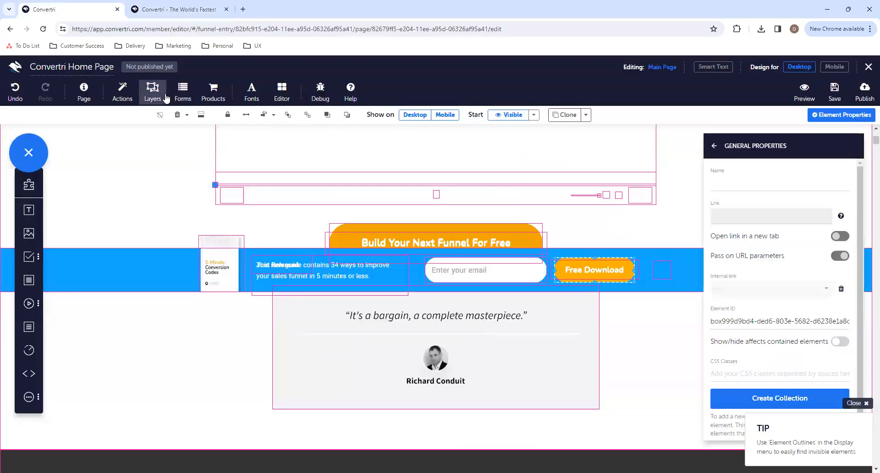
- Look at the form configuration options for the imported page and cancel without changing anything
click(183, 97)
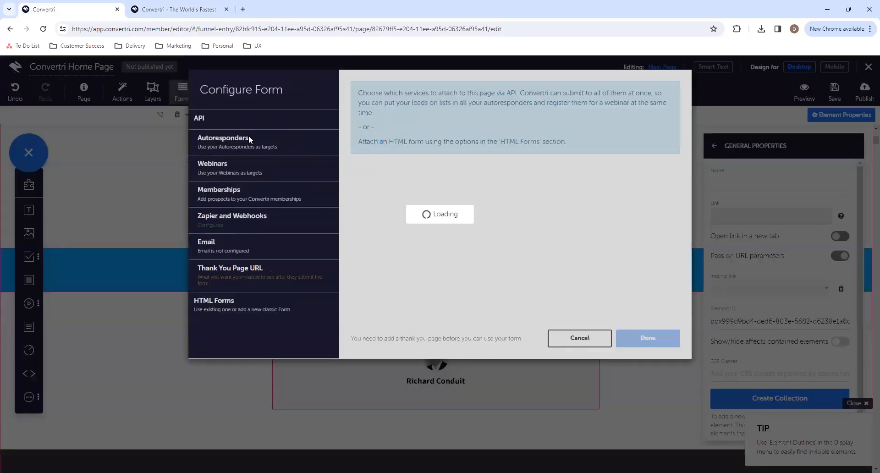
click(569, 339)
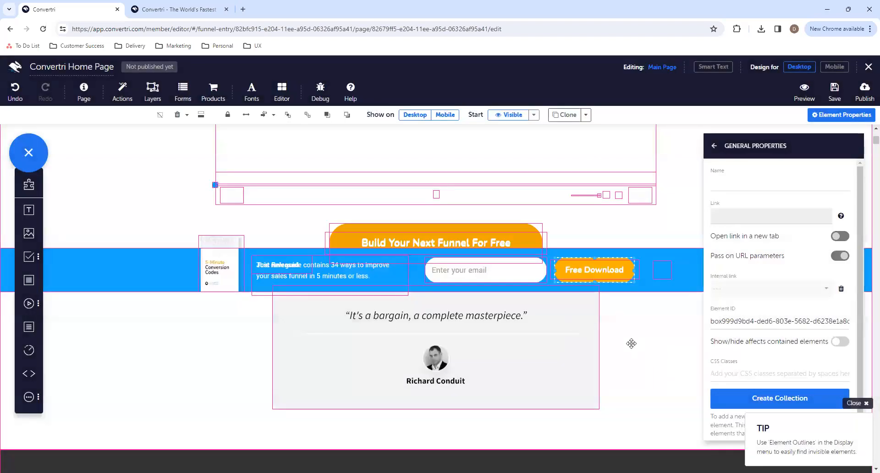
scroll(631, 343, up, 7)
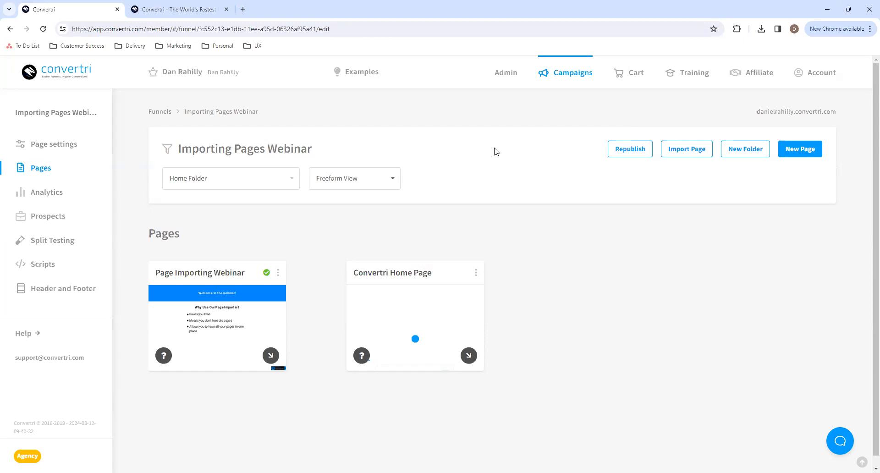
click(242, 9)
text(https://dantheketopathfinder.com/2step)
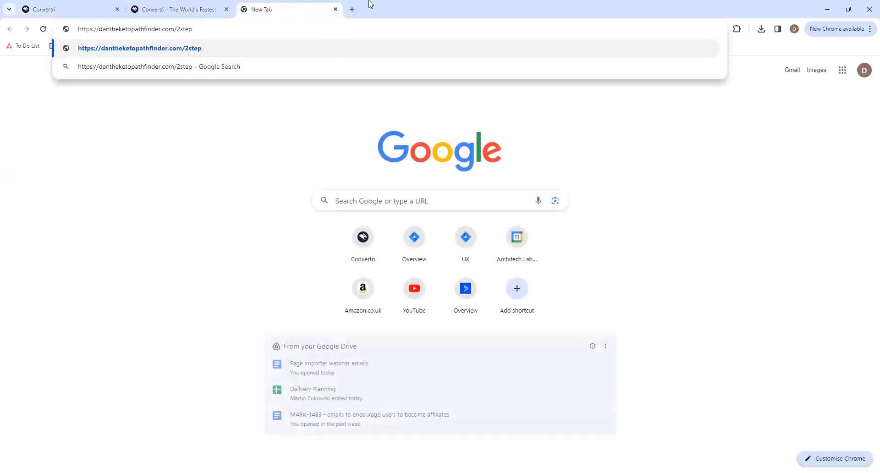
key(Return)
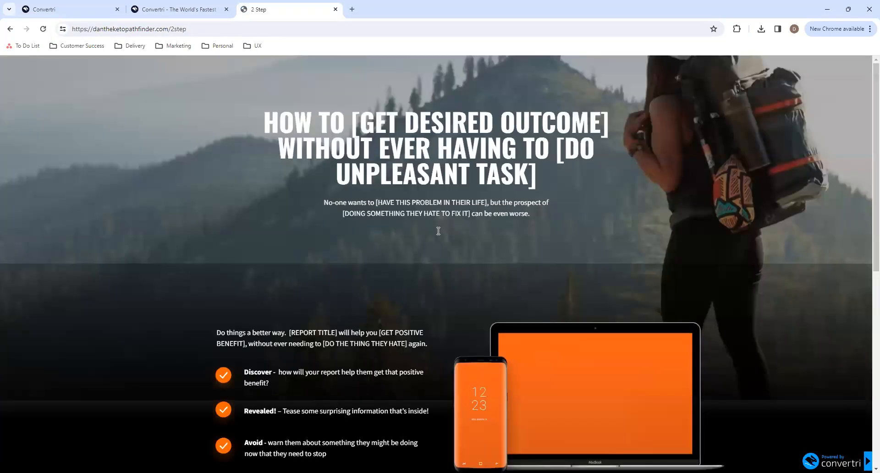
- Review the 2 Step page and the email popup behind its I WANT IN button, then return to the funnel's pages in Convertri
scroll(430, 256, down, 8)
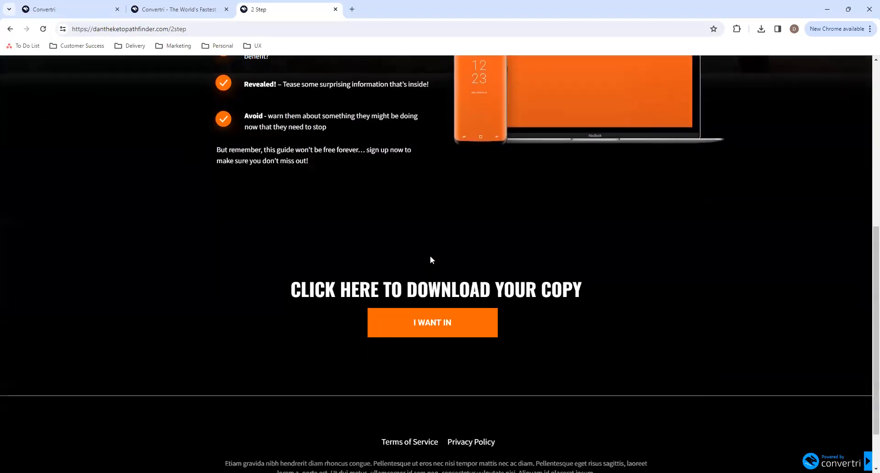
click(431, 260)
scroll(430, 255, down, 6)
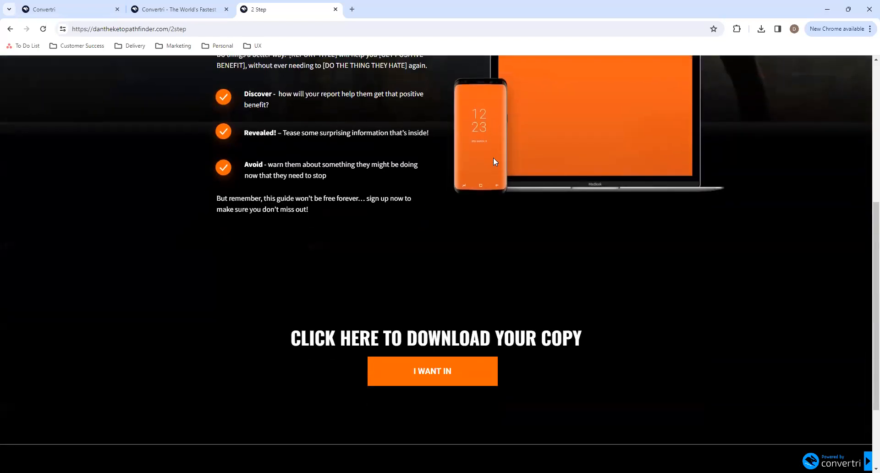
click(452, 369)
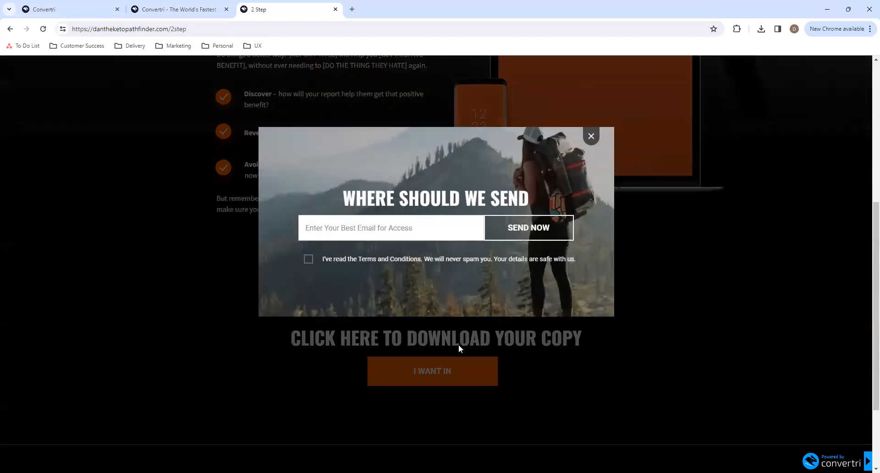
click(592, 137)
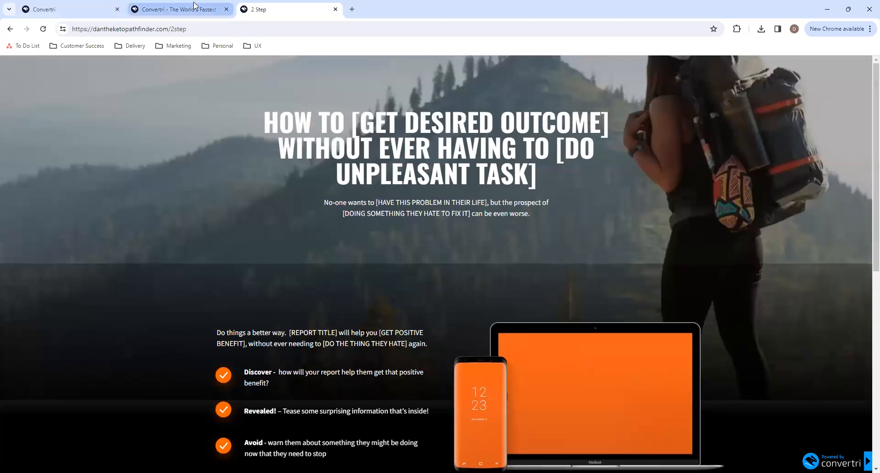
click(195, 5)
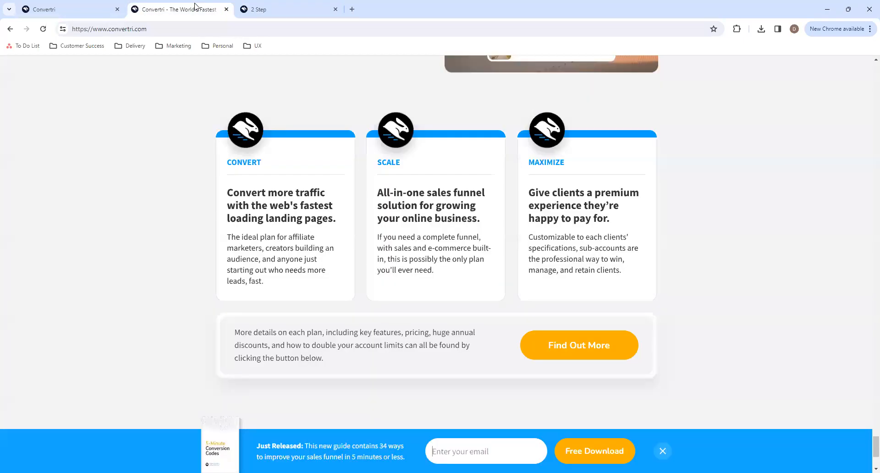
click(55, 9)
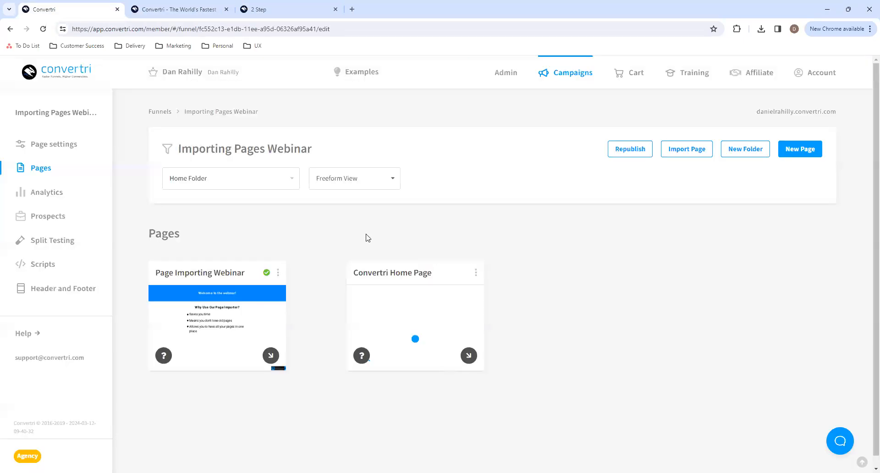
click(681, 154)
click(383, 266)
click(381, 232)
text(https://dantheketopathfinder.com/2step)
click(342, 387)
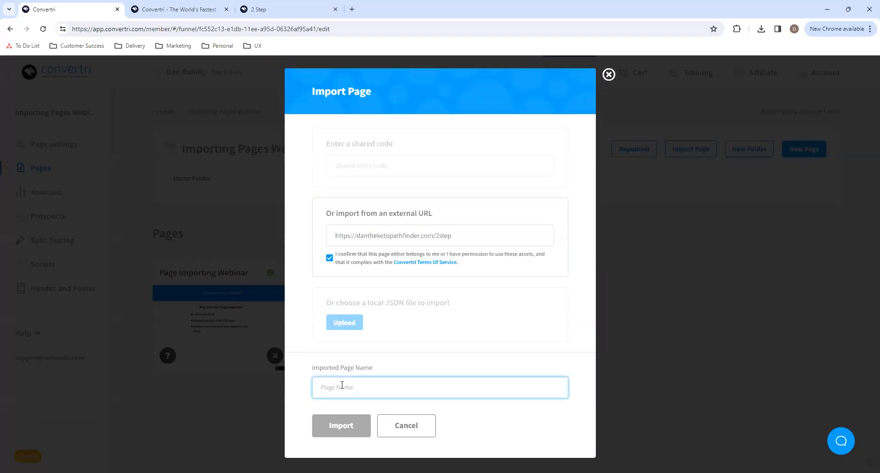
text(Opt-in 2 Step)
click(347, 430)
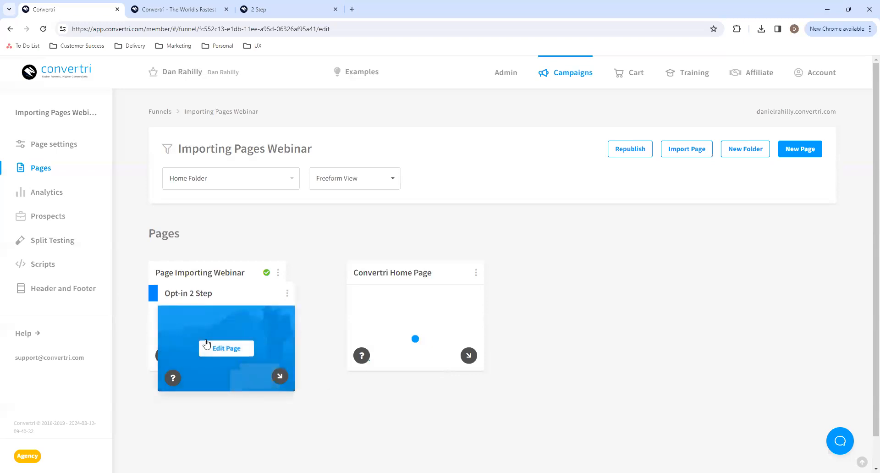
- Open the imported Opt-in 2 Step page for editing and look through its sections from the headline to the footer
click(208, 343)
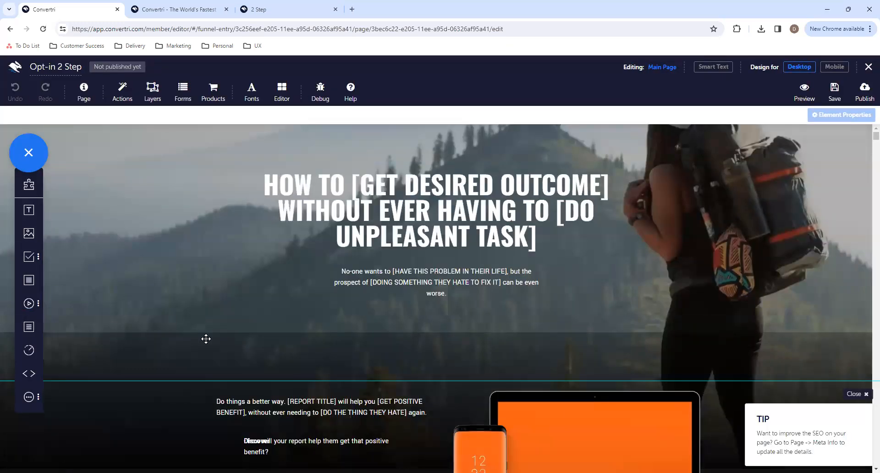
scroll(206, 339, down, 10)
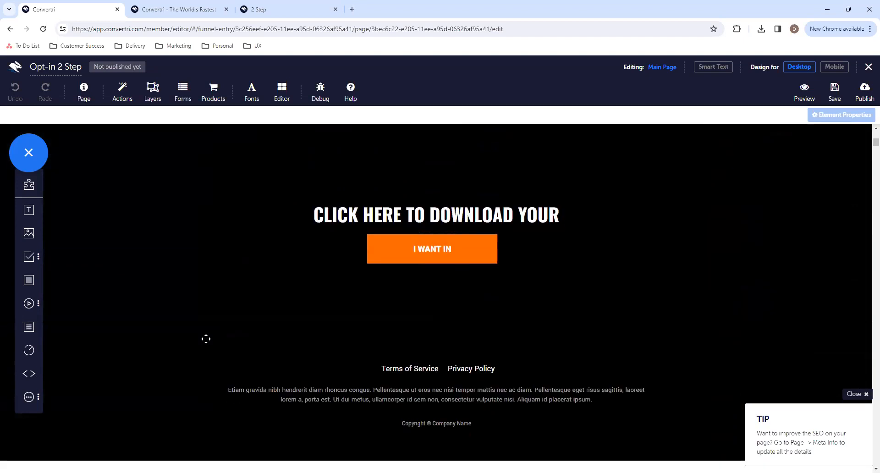
scroll(205, 339, up, 2)
scroll(524, 135, up, 4)
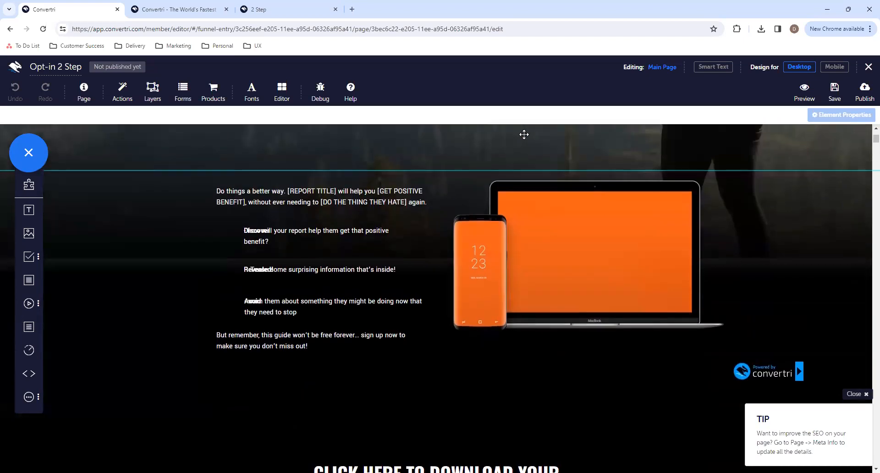
scroll(524, 135, up, 4)
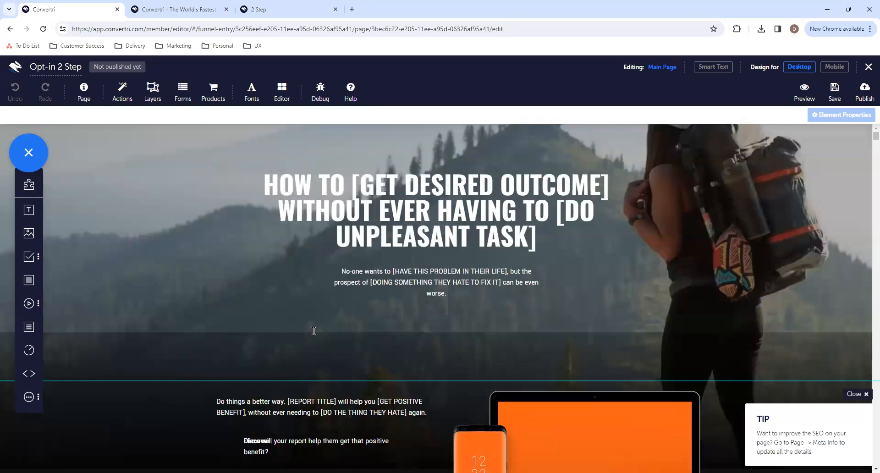
scroll(314, 330, down, 10)
- Turn on element outlines and the element tree in the editor settings
click(382, 194)
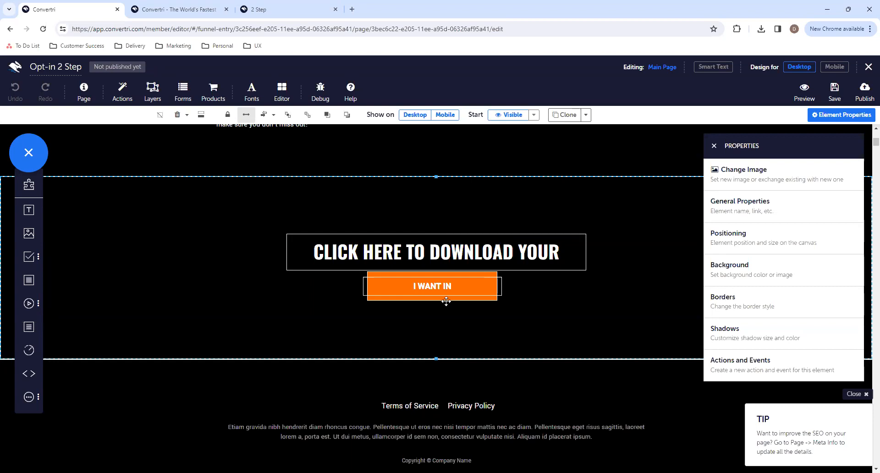
click(287, 92)
click(387, 115)
click(387, 178)
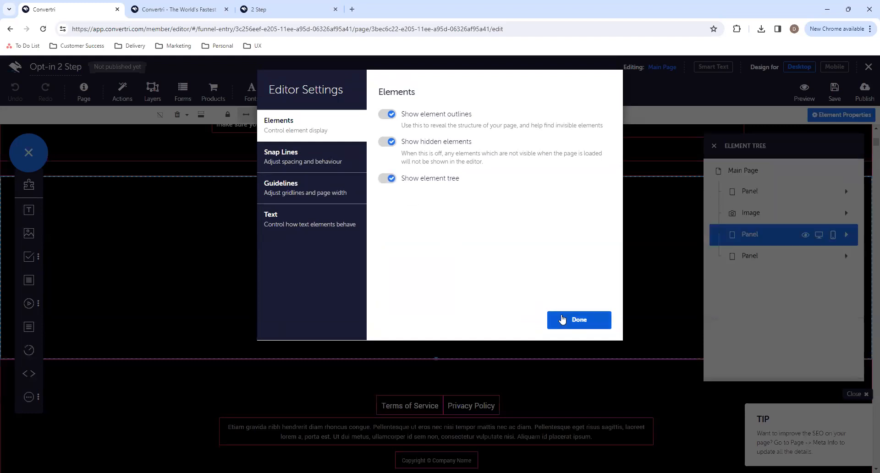
click(565, 320)
- Check the imported page against the live 2 Step page and its I WANT IN popup, then return to the editor
scroll(541, 209, down, 3)
scroll(540, 209, up, 8)
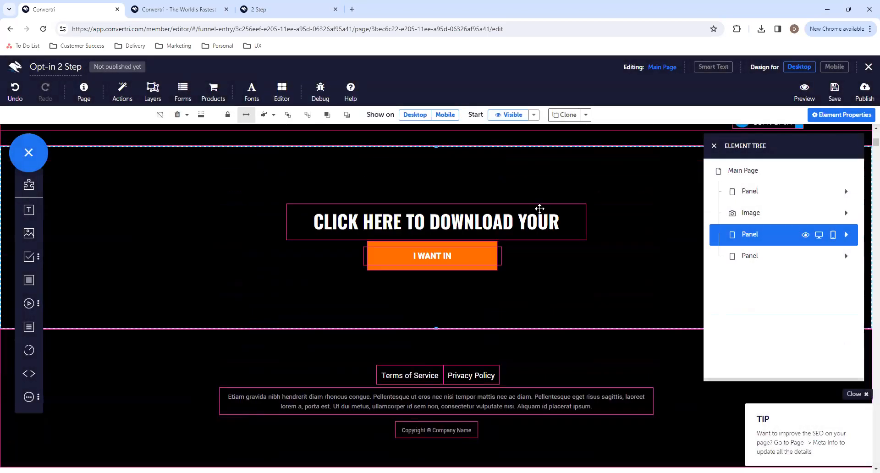
scroll(540, 209, up, 3)
click(277, 10)
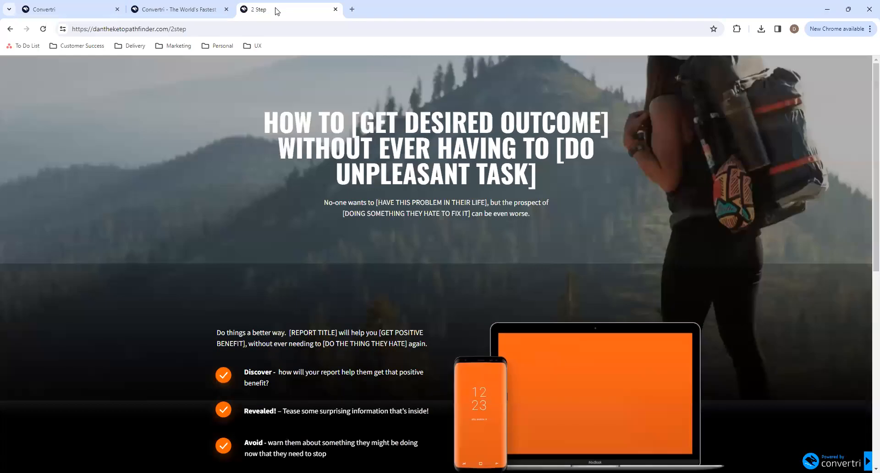
scroll(488, 337, down, 5)
click(447, 354)
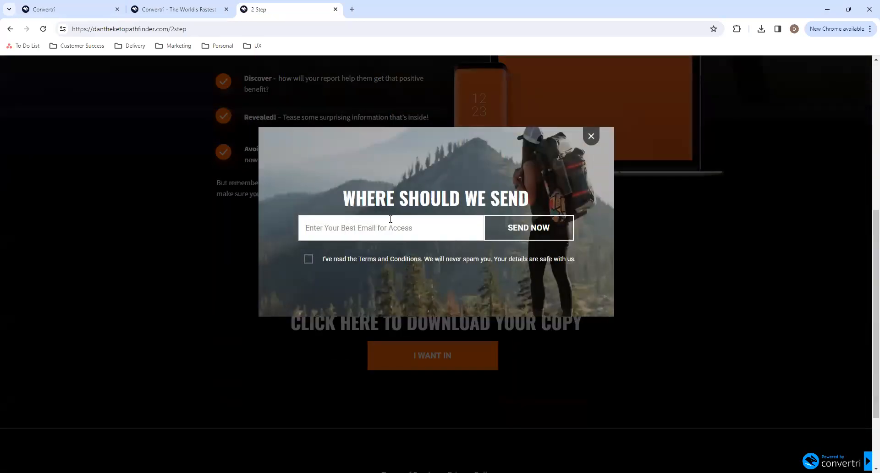
click(179, 9)
click(69, 9)
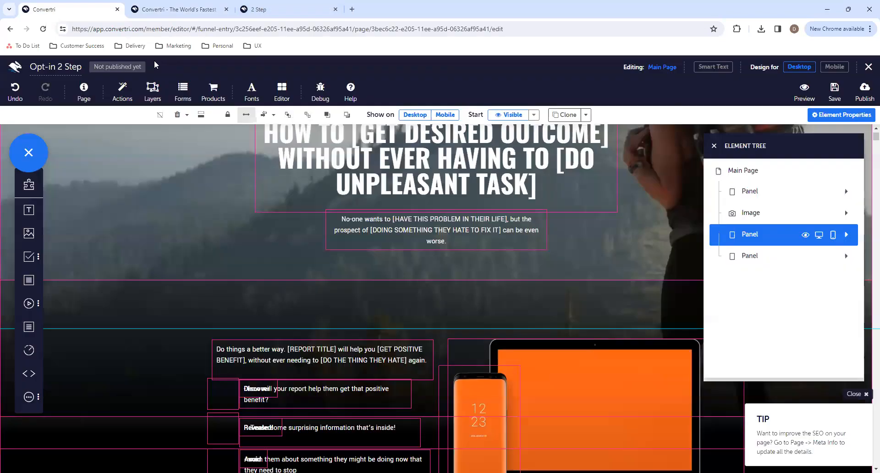
- Check the page's layers for the popup, cancel without adding a layer, and close the Element Tree and Layers panels
click(153, 91)
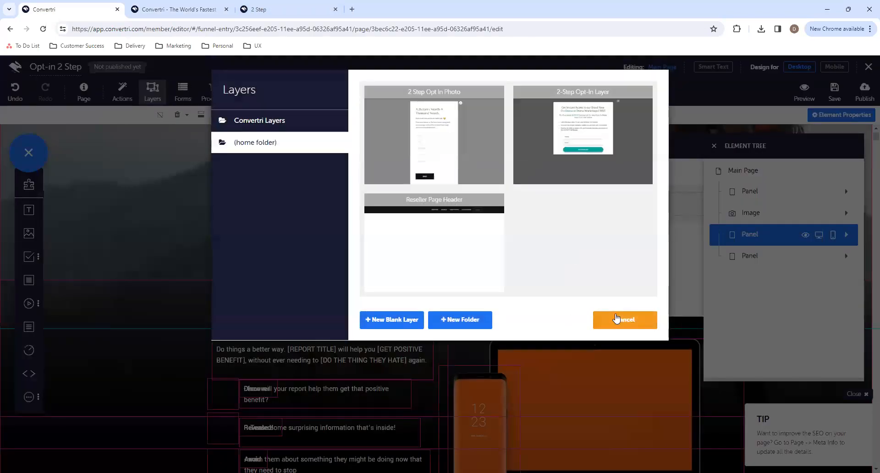
click(617, 318)
scroll(471, 368, down, 5)
mouse_move(505, 361)
mouse_down()
mouse_move(509, 315)
mouse_move(507, 360)
mouse_up()
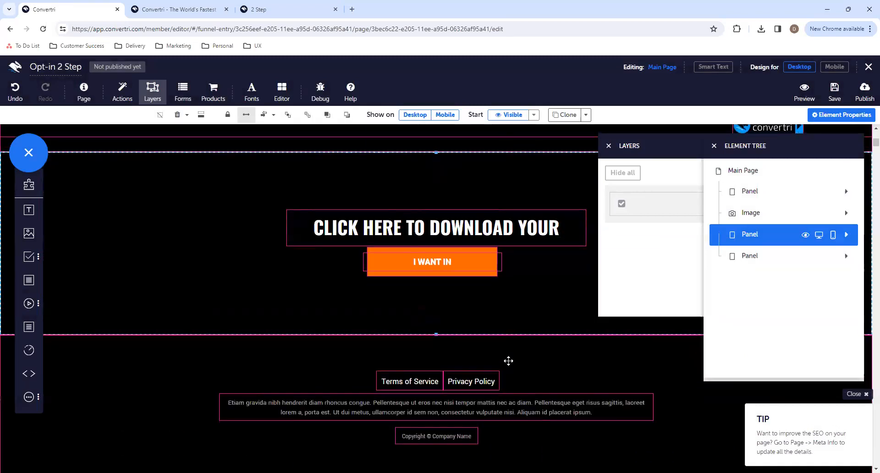
click(714, 146)
click(609, 146)
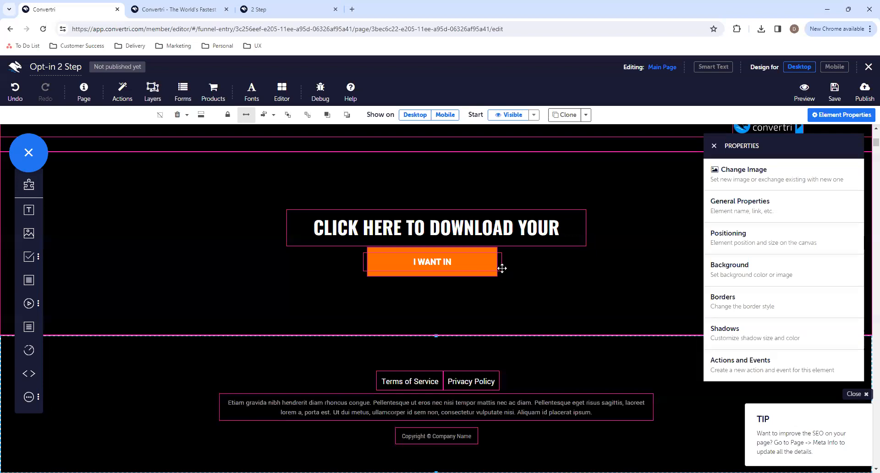
- Preview the page to inspect the download heading and I WANT IN button, then close the preview
click(805, 89)
scroll(442, 255, down, 15)
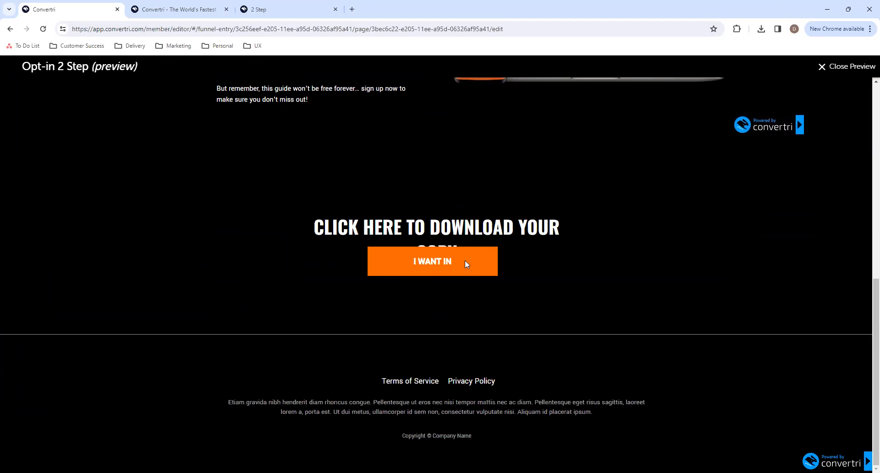
click(825, 67)
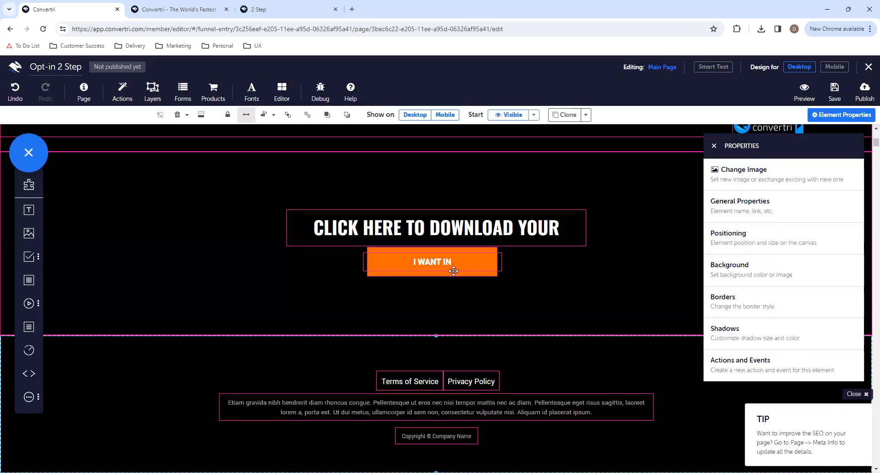
- Widen the CLICK HERE TO DOWNLOAD YOUR COPY heading to fit on one line and centre it horizontally
click(582, 228)
drag(584, 240, 609, 240)
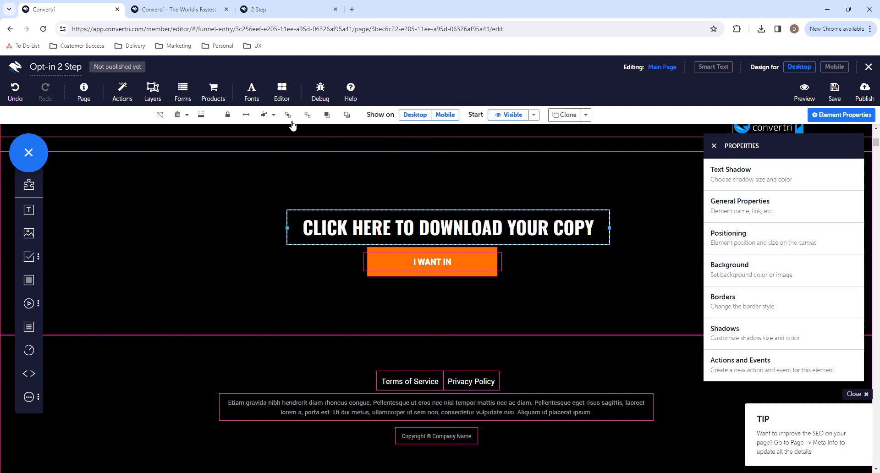
click(264, 115)
- Pull the duplicate I WANT IN text off the orange button and delete it
click(462, 265)
drag(462, 265, 488, 321)
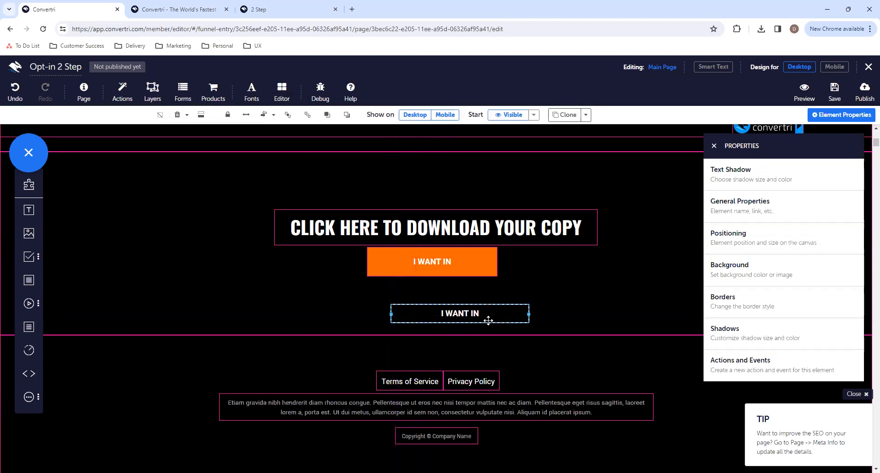
key(Delete)
- Move the overlapping "Tease some surprising information that's inside!" text to the right of the Revealed! label
scroll(489, 321, down, 3)
scroll(488, 320, up, 15)
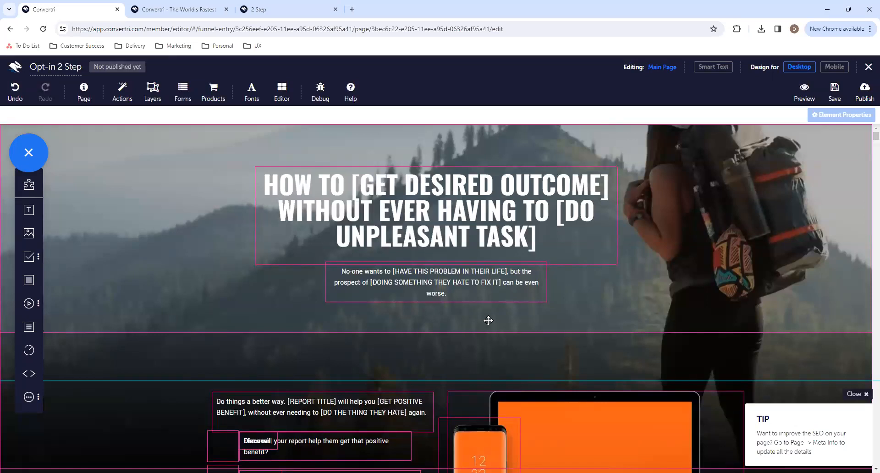
scroll(488, 321, down, 3)
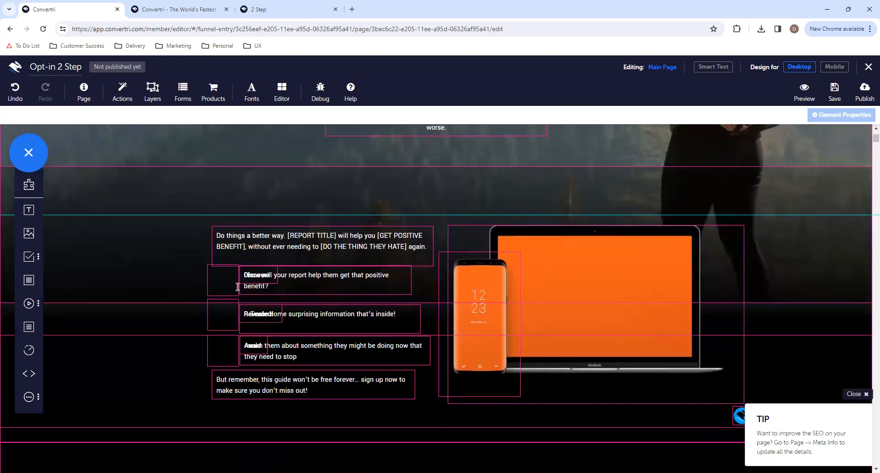
click(274, 319)
mouse_move(274, 322)
mouse_down()
mouse_move(275, 338)
mouse_move(267, 327)
mouse_up()
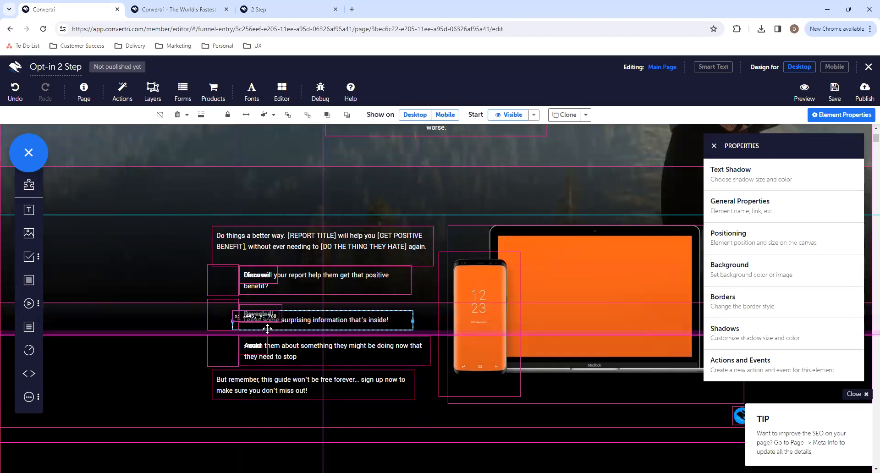
click(216, 281)
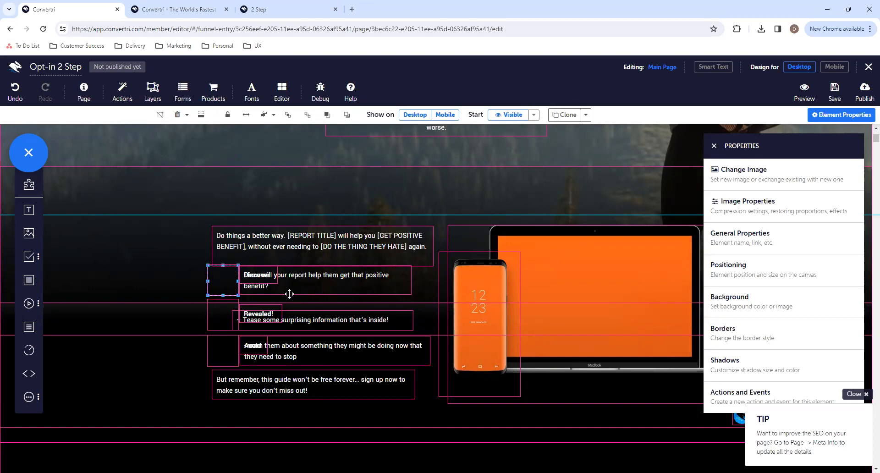
drag(290, 314, 340, 308)
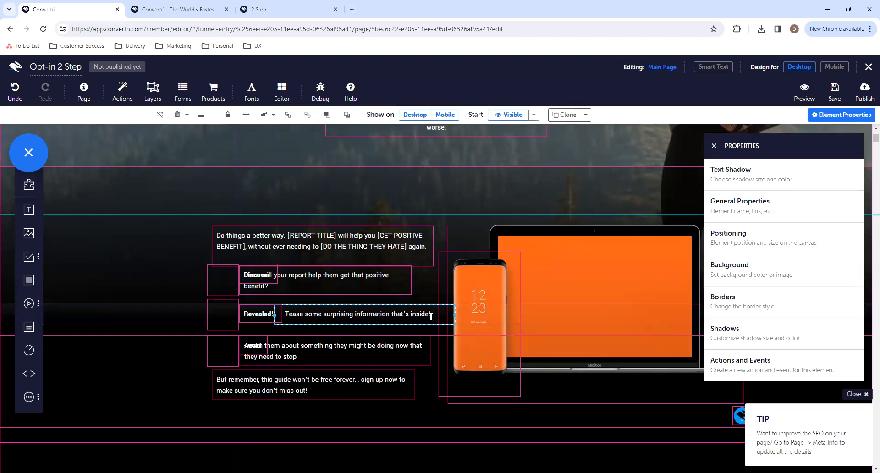
- Delete the separate description texts at the Revealed!, Discover and Avoid bullets, keeping only the bold labels
key(Delete)
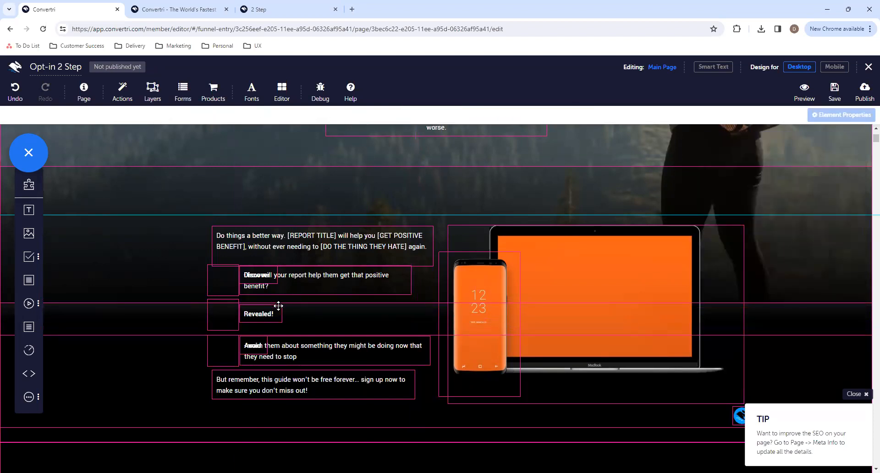
click(292, 286)
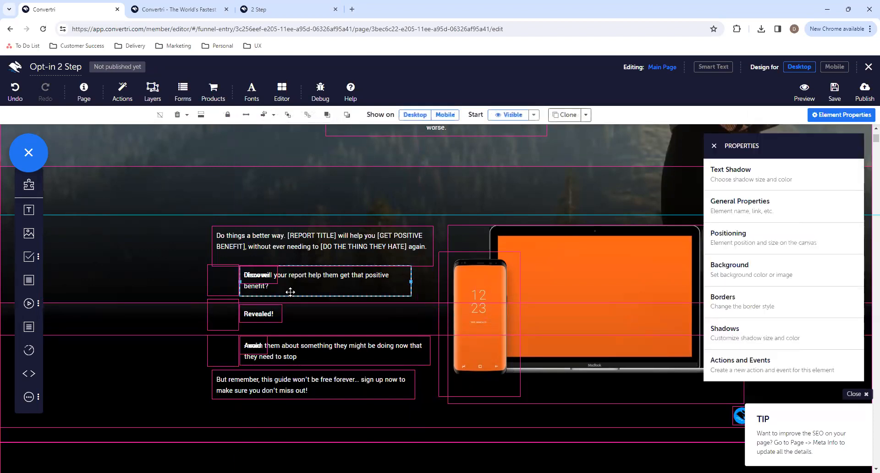
key(Delete)
click(325, 348)
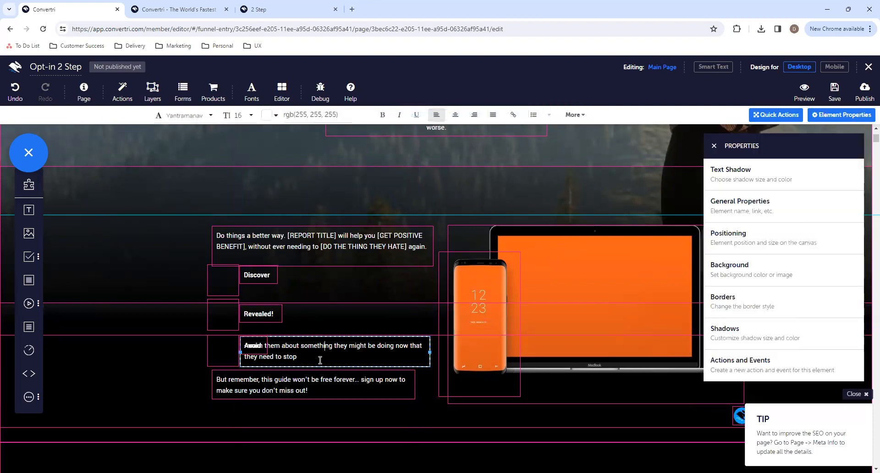
key(Delete)
click(277, 311)
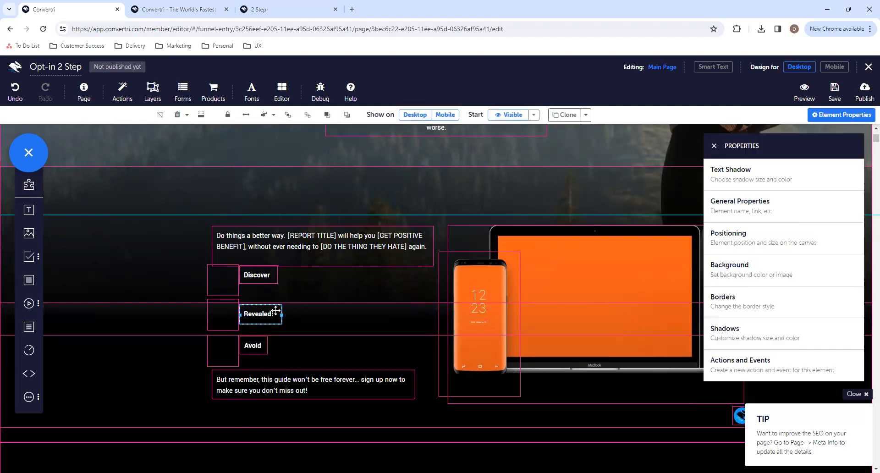
click(273, 277)
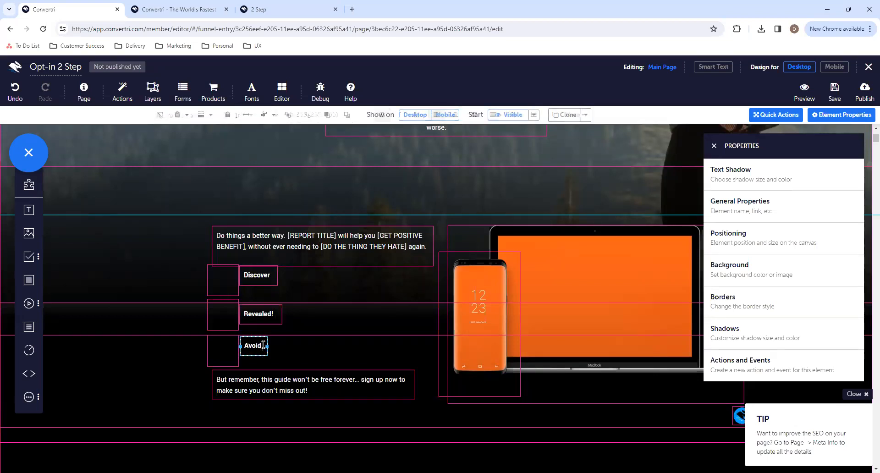
- Replace the empty image beside Discover with the Pixabay image Arrow Arrow Pointing Right Bullet, searching for "bullet point"
click(227, 279)
click(778, 186)
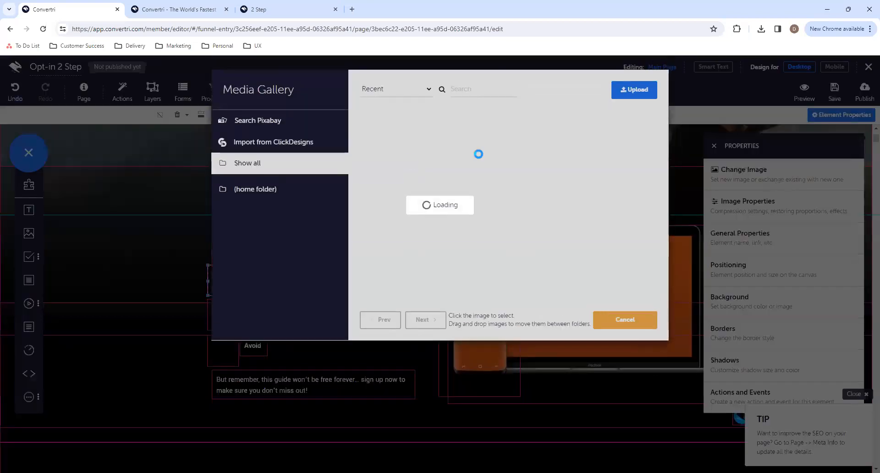
click(290, 122)
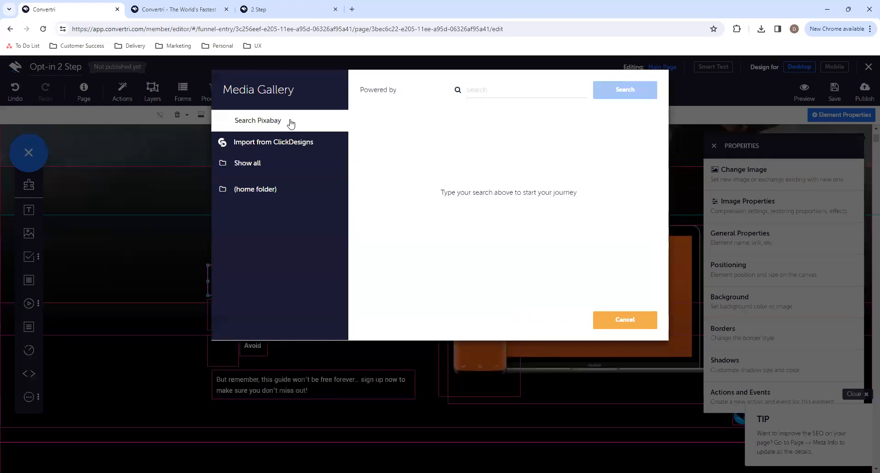
click(517, 92)
text(bullet point)
key(Return)
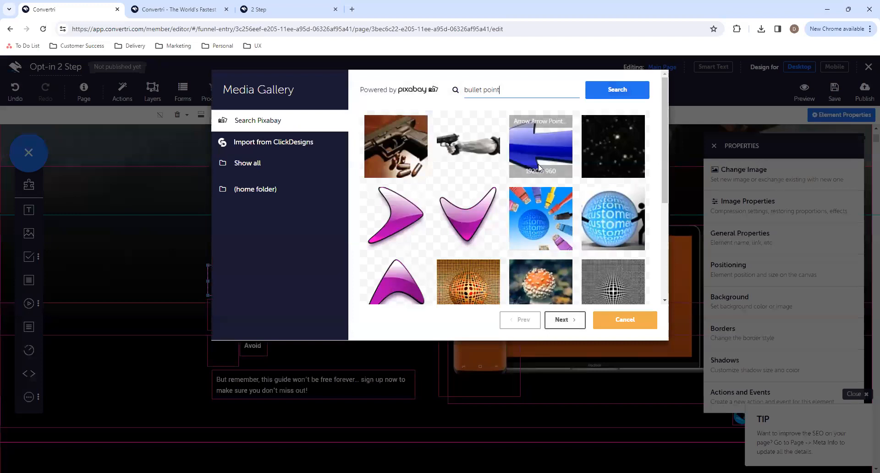
click(406, 219)
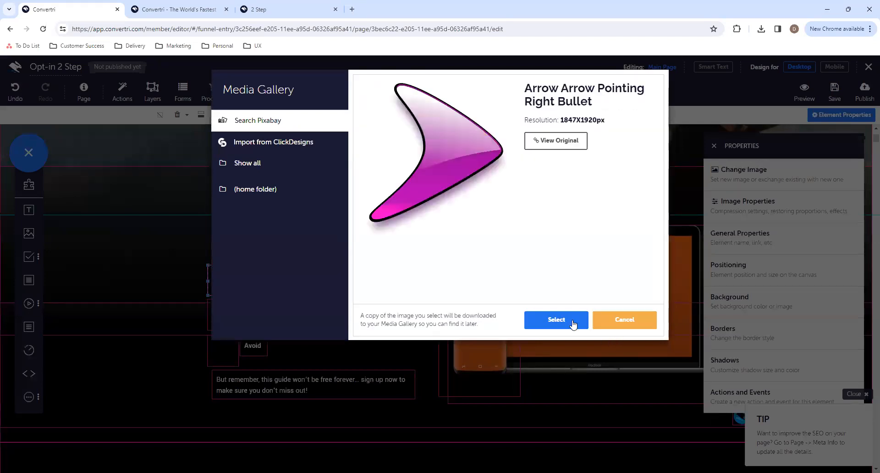
click(573, 324)
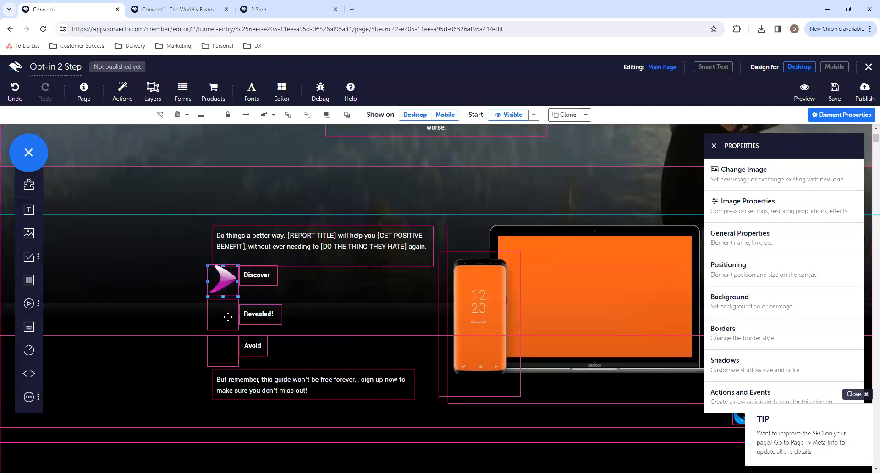
- Replace the empty image beside Revealed! with the Pixabay image Arrow Arrow Pointing Right Bullet, searching for "bullet point"
click(229, 316)
click(735, 180)
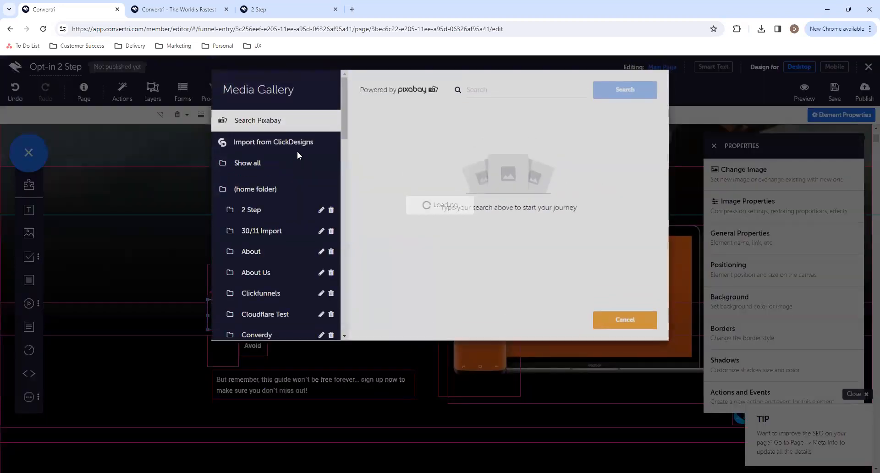
click(497, 89)
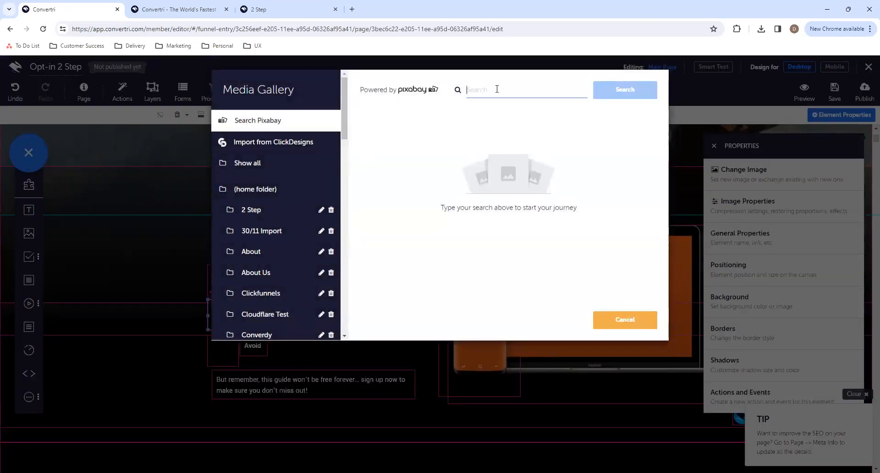
text(bullet)
key(Return)
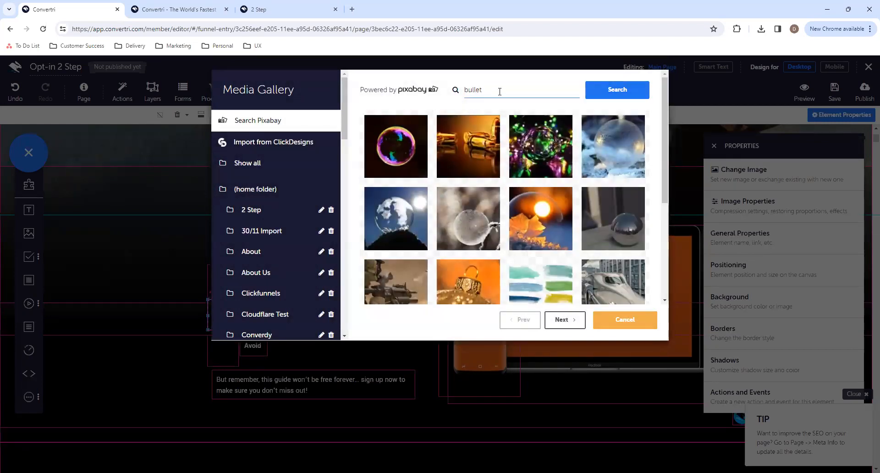
key(Return)
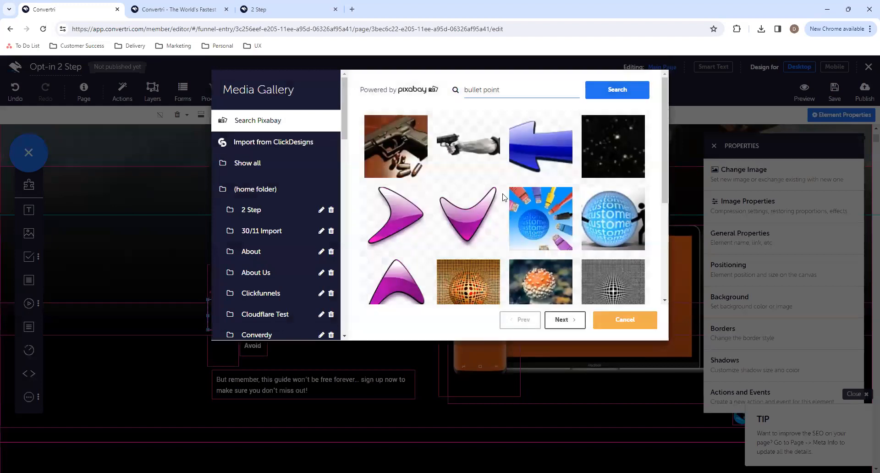
click(394, 211)
click(571, 321)
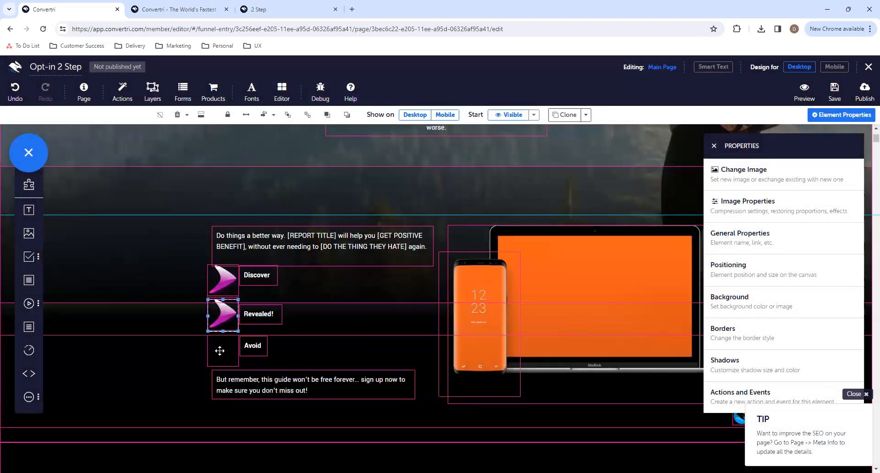
- Replace the empty image beside Avoid with the Pixabay image Arrow Arrow Pointing Right Bullet, searching for "bullet point"
click(219, 351)
click(747, 174)
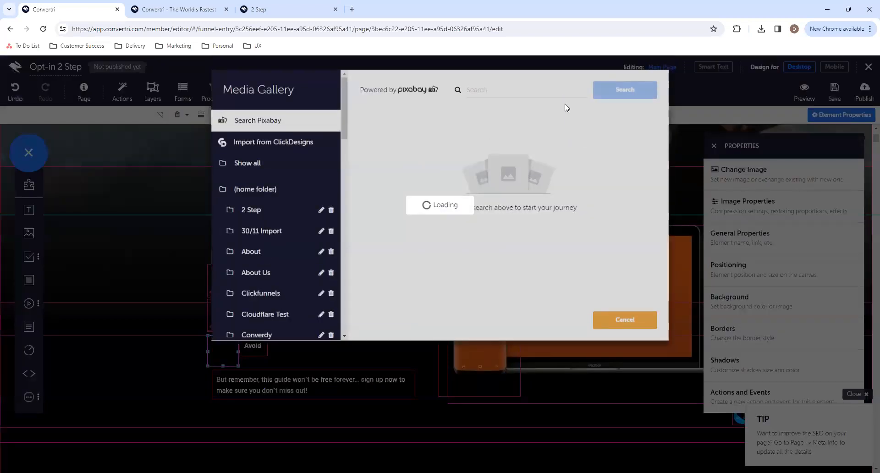
click(561, 90)
text(bullet point)
key(Return)
click(400, 222)
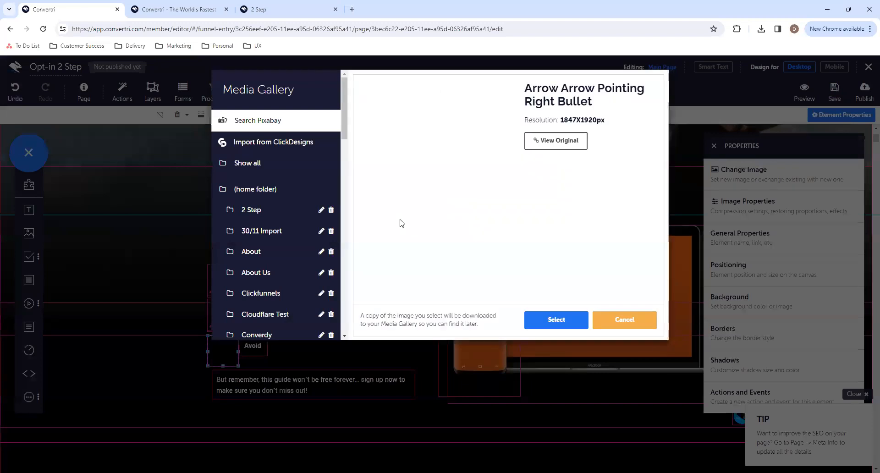
click(558, 320)
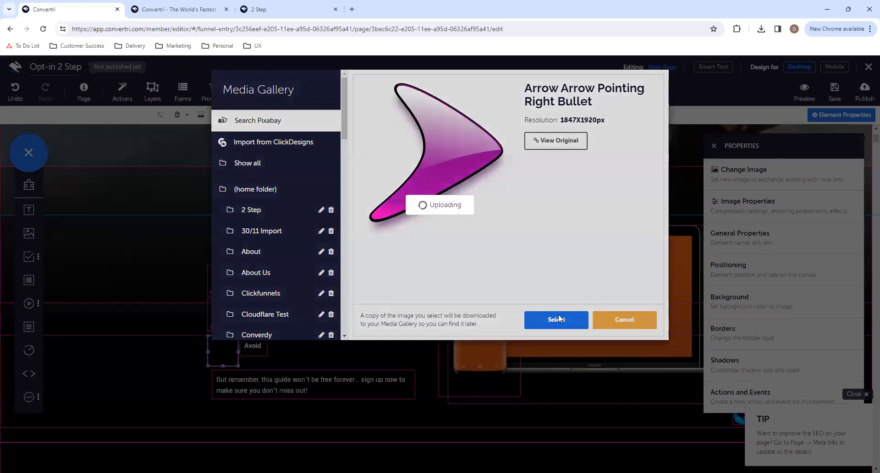
- Set the mode of the I WANT IN button under CLICK HERE TO DOWNLOAD YOUR COPY to Trigger
scroll(559, 315, down, 2)
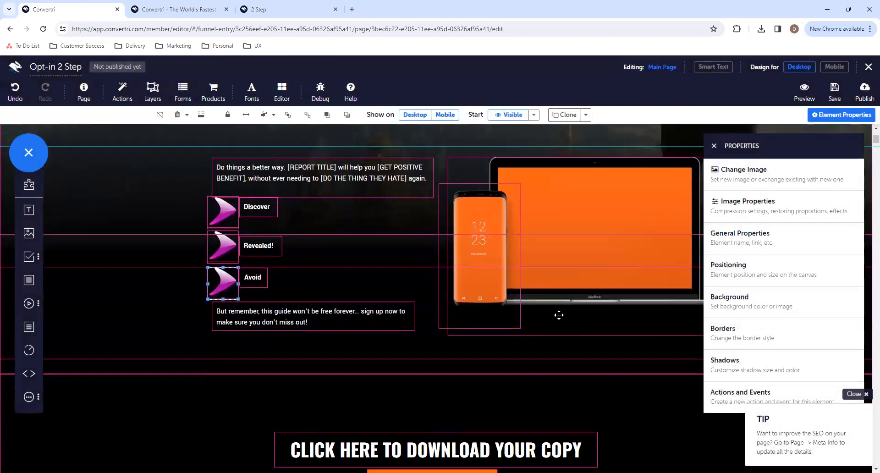
scroll(559, 315, down, 5)
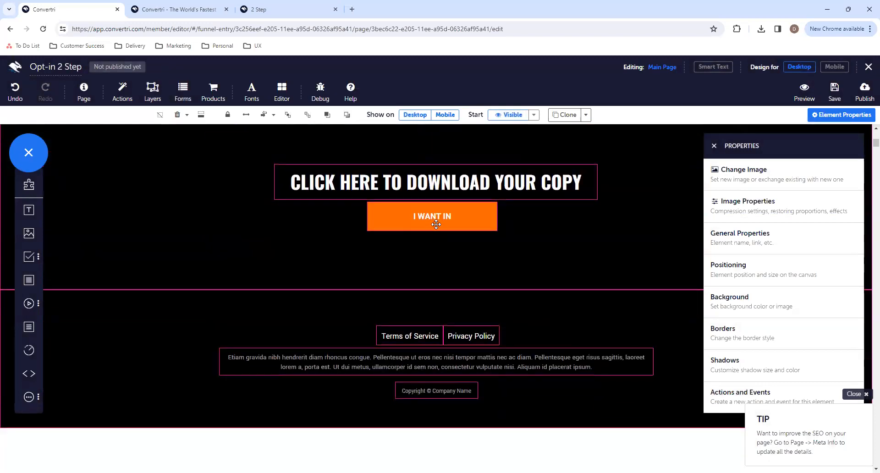
click(436, 224)
click(746, 186)
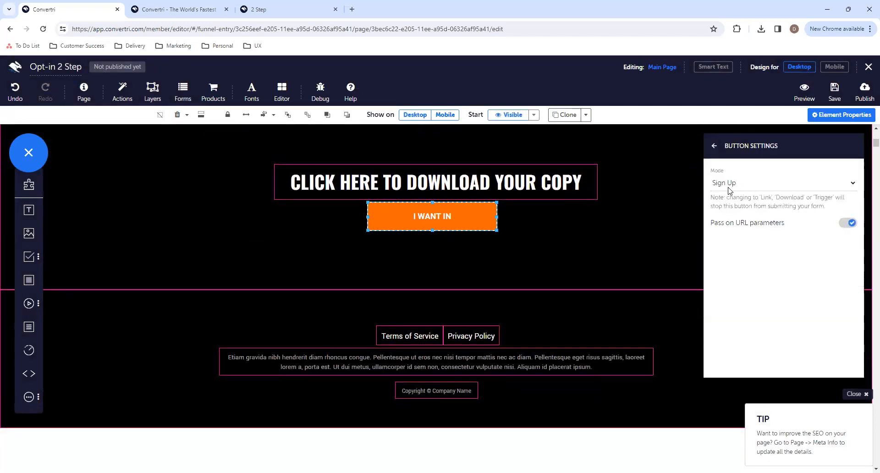
click(729, 184)
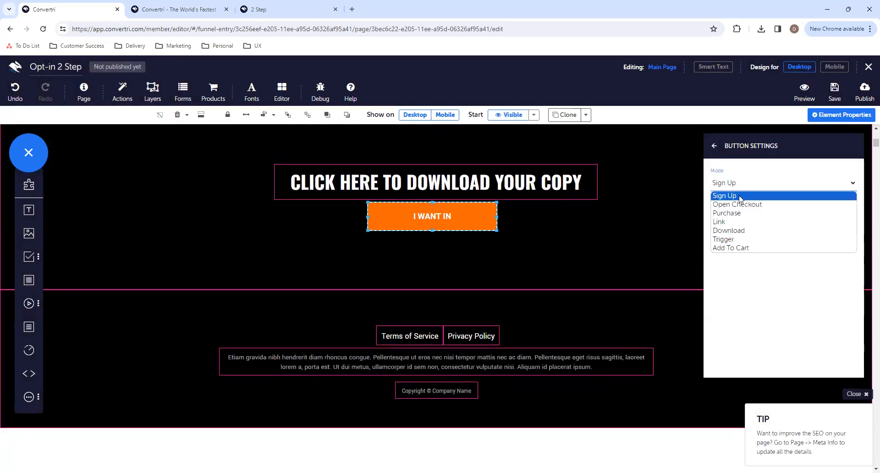
click(739, 240)
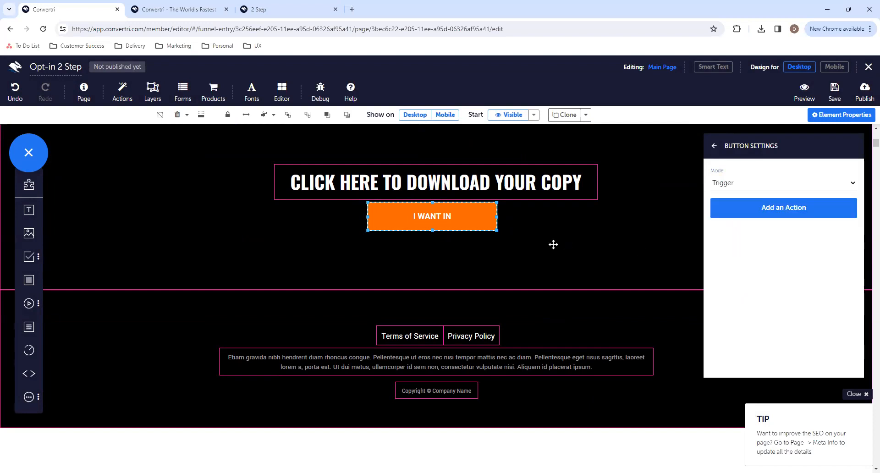
- Add the ready-made 2-Step Opt-In 1 layer from the Convertri opt-in layers, keeping its default name
scroll(554, 245, up, 10)
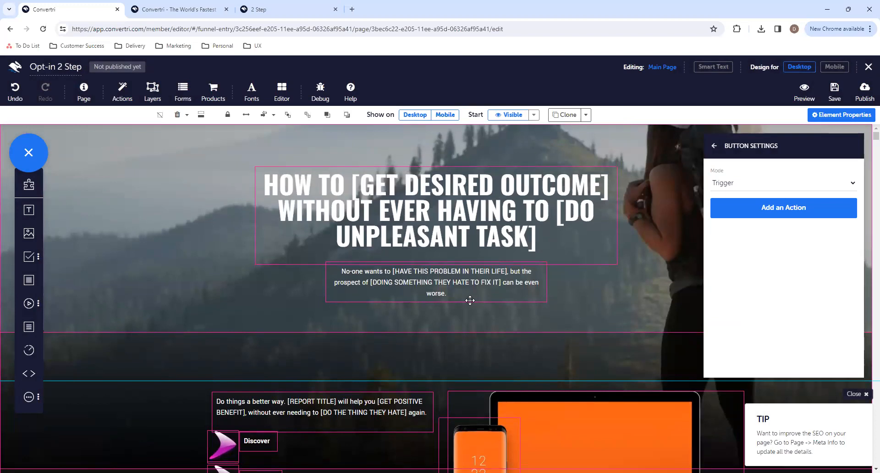
click(153, 92)
click(314, 129)
click(277, 188)
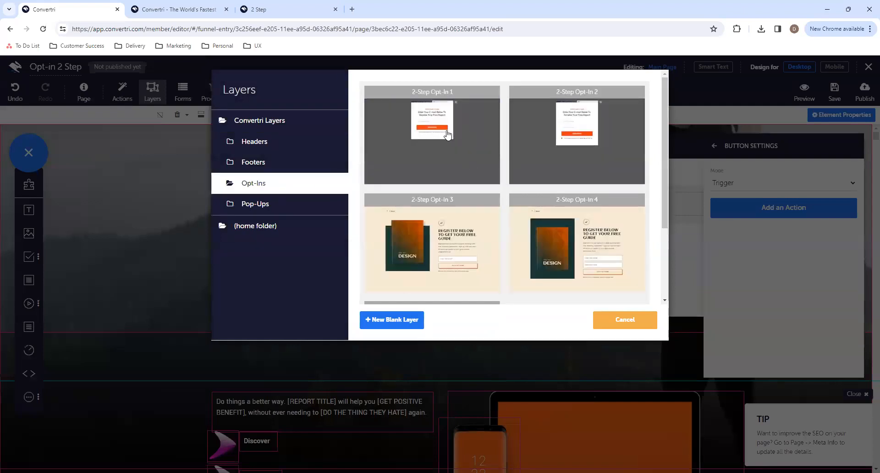
click(442, 146)
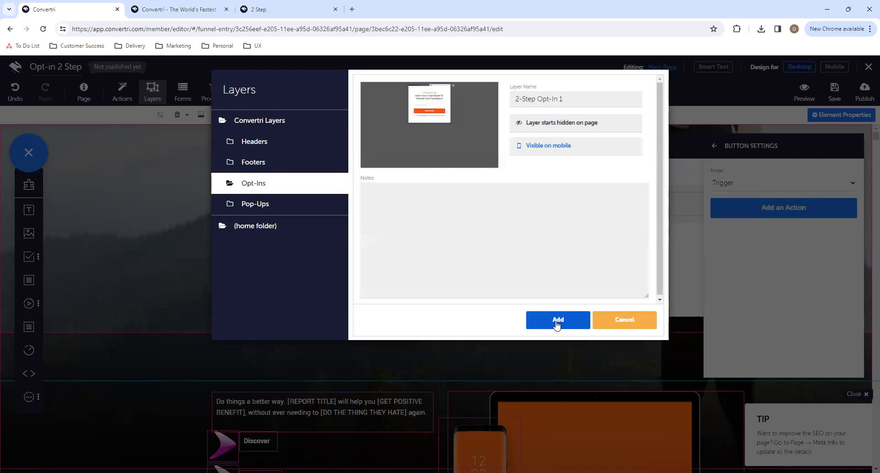
click(558, 321)
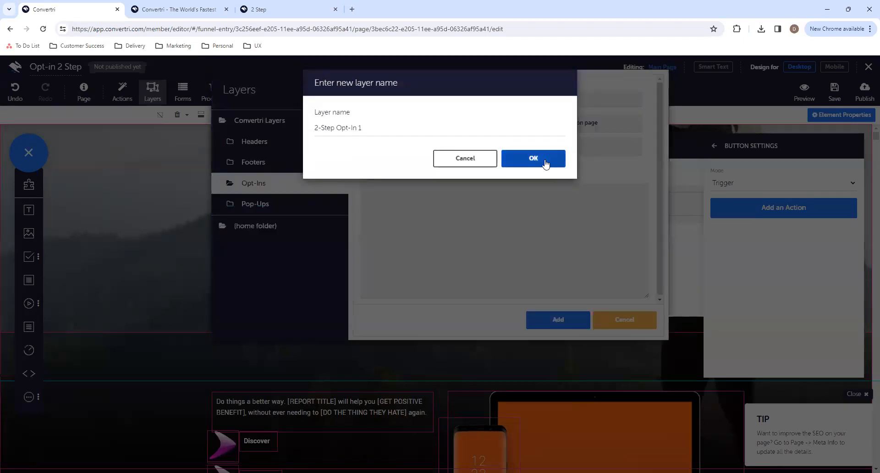
click(546, 160)
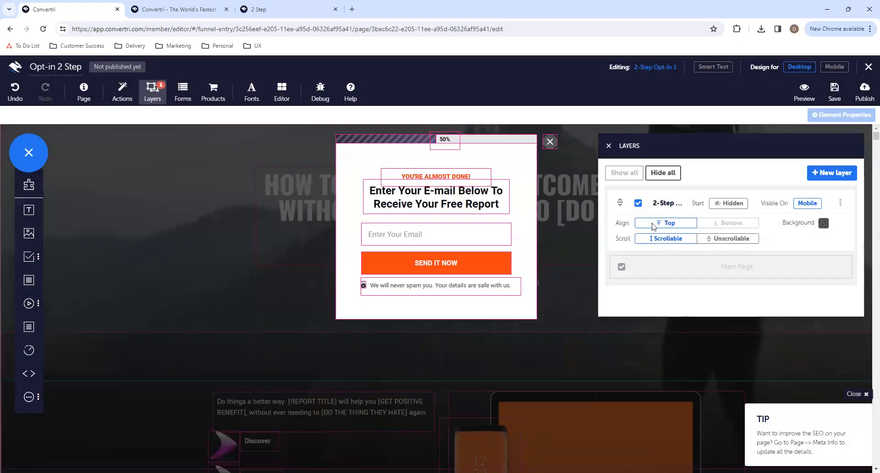
- Check which action is assigned to the close icon of the opt-in pop-up
click(551, 142)
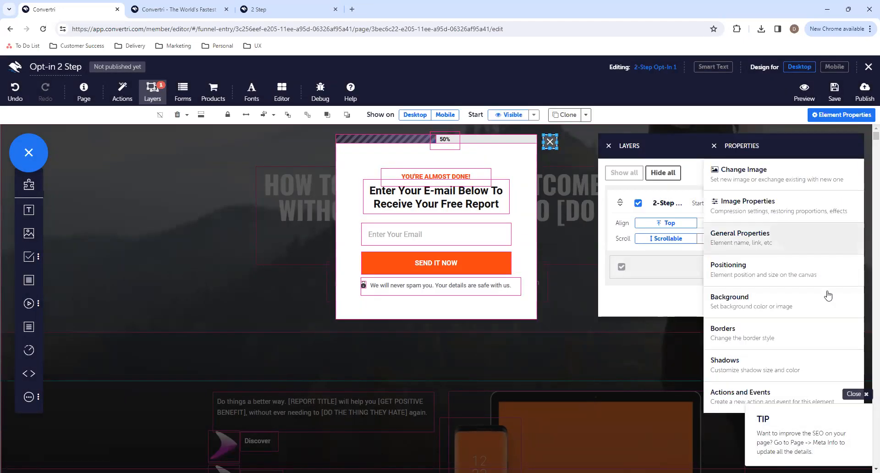
click(732, 399)
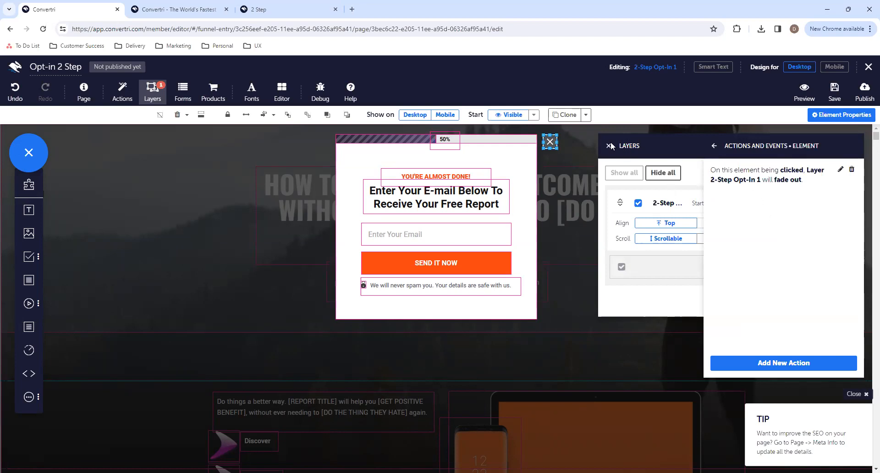
click(714, 146)
click(714, 146)
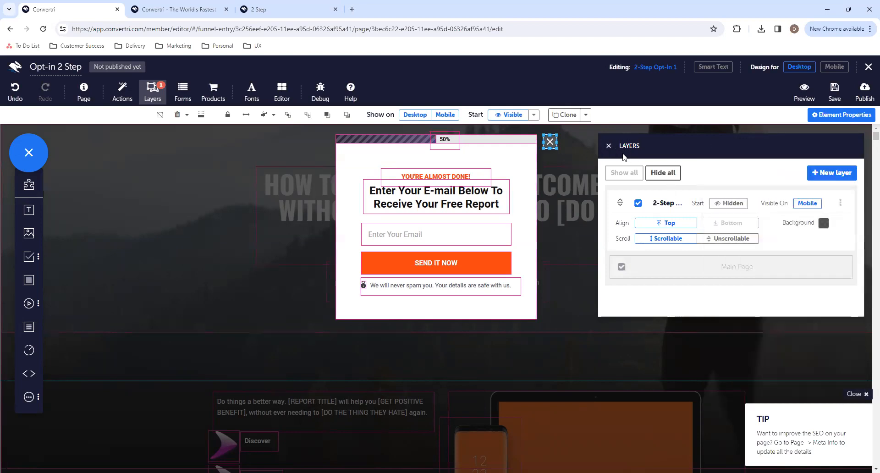
- Hide the 2-Step Opt-In 1 layer in the editor and open the action settings of the I WANT IN button
click(637, 203)
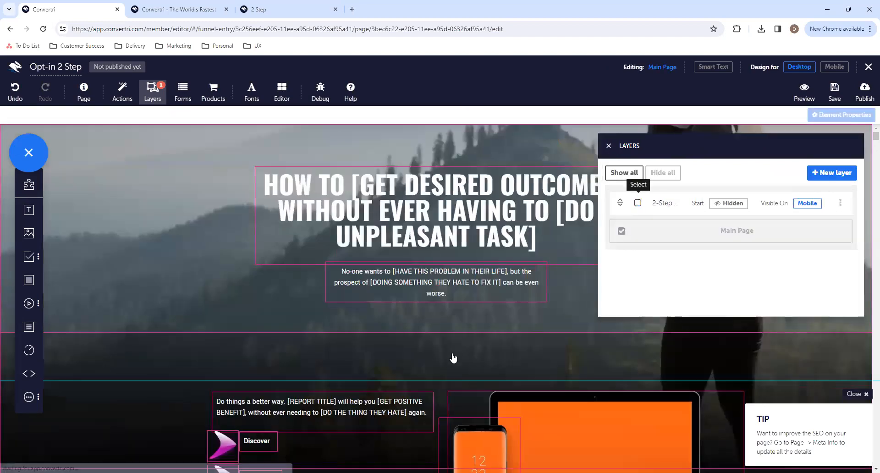
scroll(452, 353, down, 3)
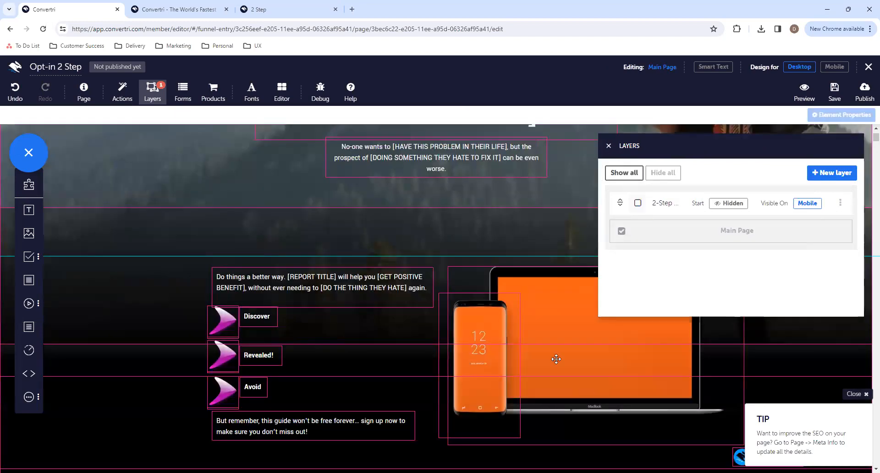
scroll(557, 361, down, 10)
scroll(517, 256, up, 1)
scroll(517, 256, up, 2)
click(465, 233)
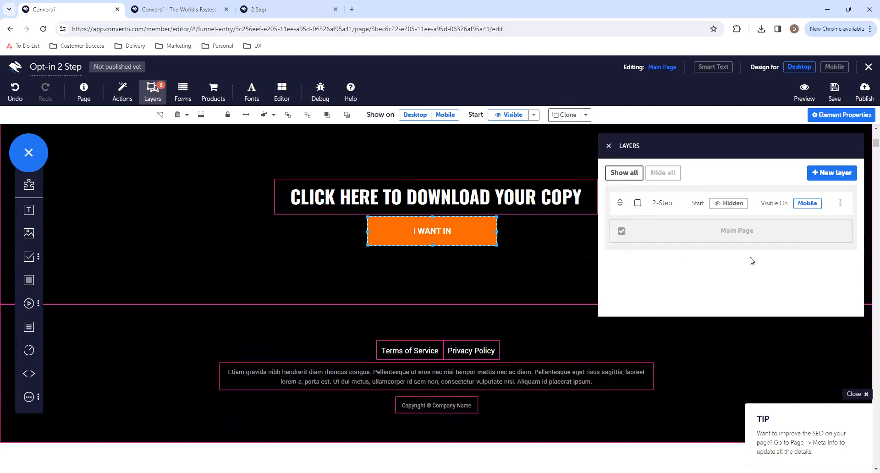
click(609, 146)
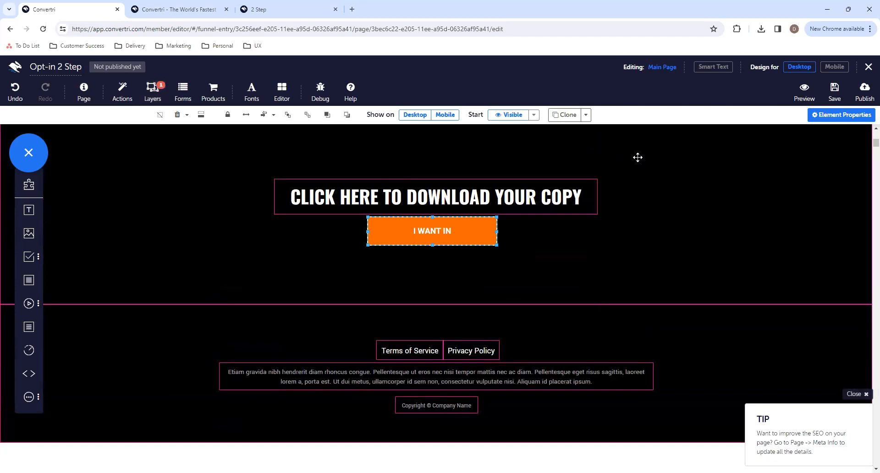
click(821, 115)
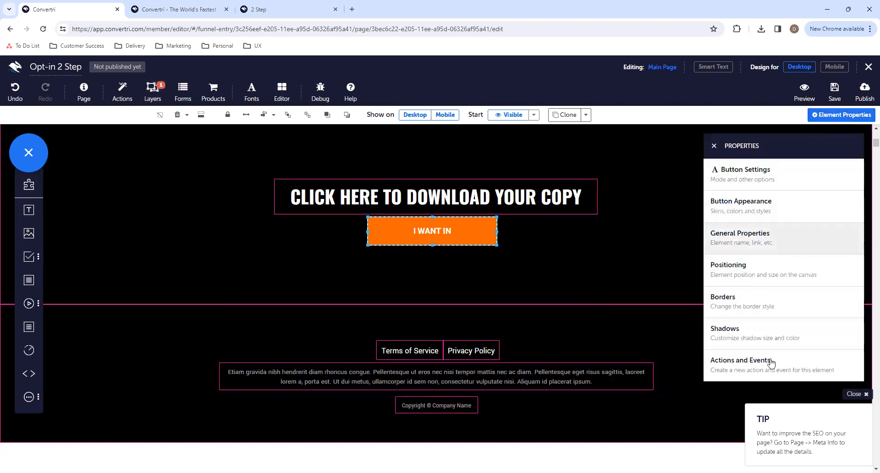
click(783, 186)
click(773, 210)
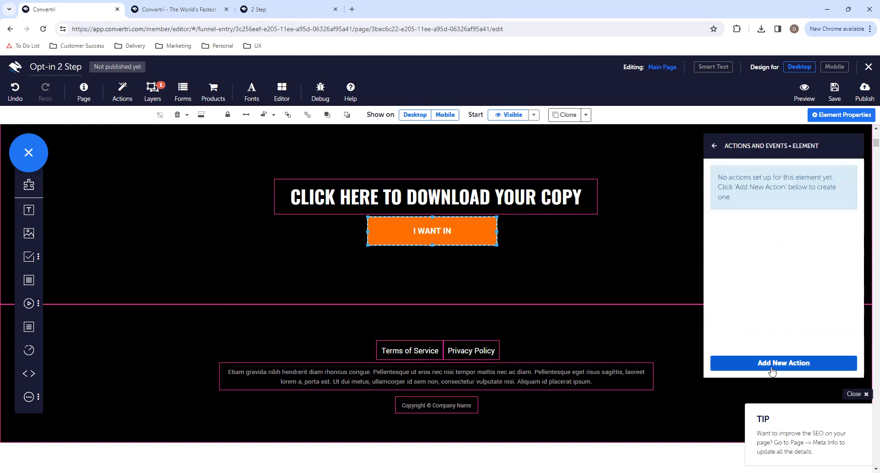
- Add an on-click action to the I WANT IN button that fades in the 2-Step Opt-In 1 layer
click(757, 362)
click(285, 131)
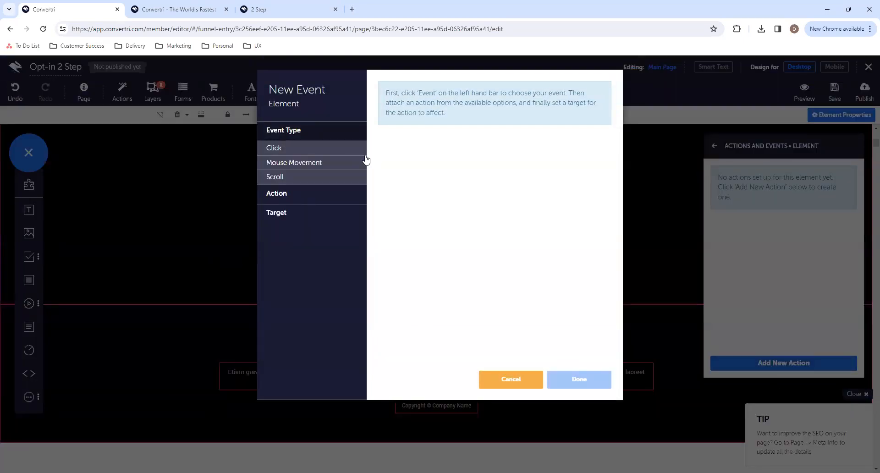
click(340, 148)
click(390, 123)
click(316, 196)
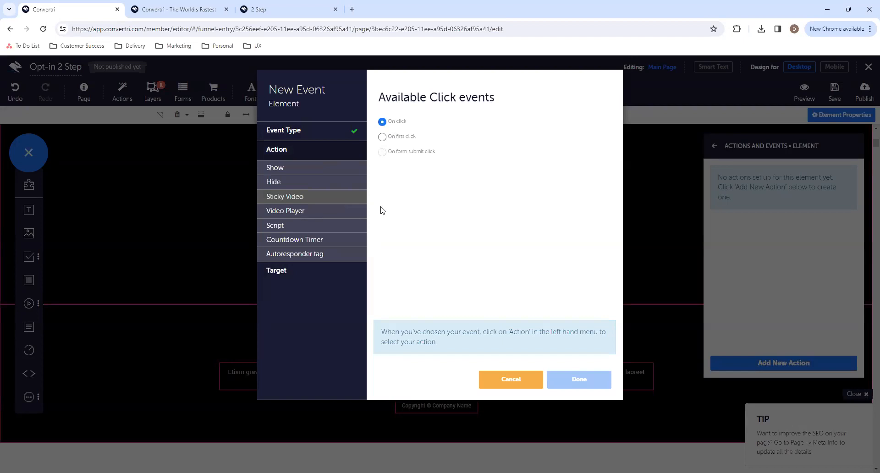
click(319, 172)
click(397, 137)
click(339, 267)
click(415, 136)
click(415, 147)
click(583, 381)
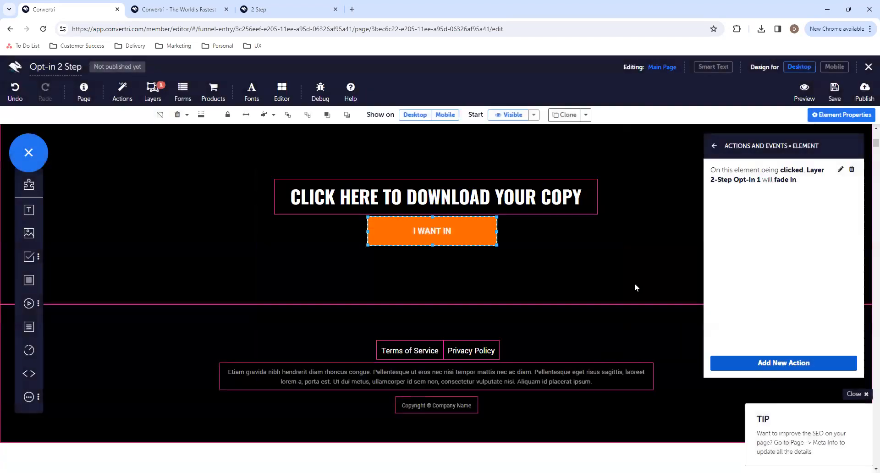
- Preview the page and test opening the opt-in pop-up from the I WANT IN button and closing it again
click(809, 100)
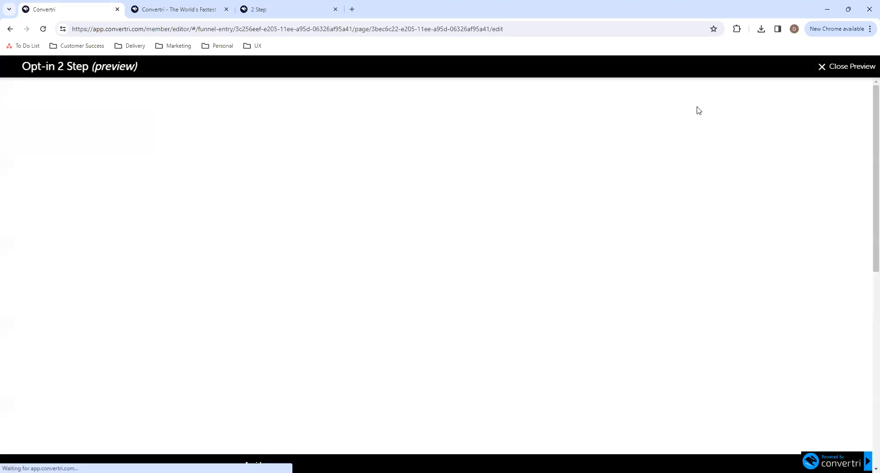
scroll(540, 242, down, 9)
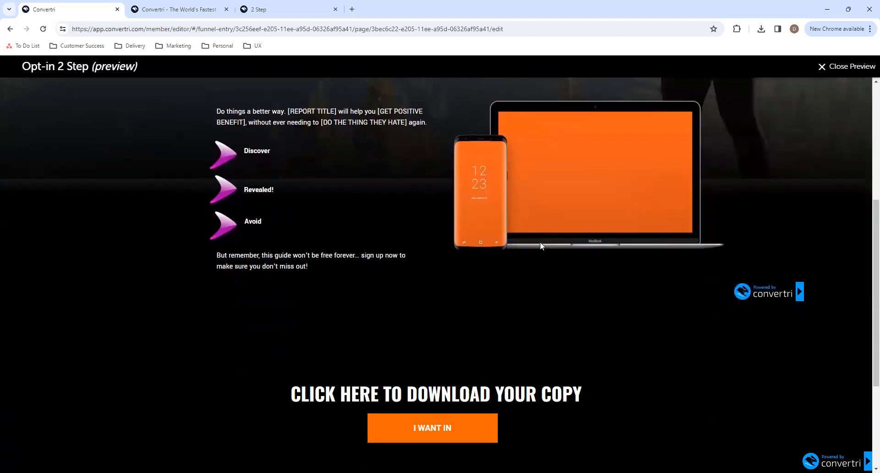
click(470, 261)
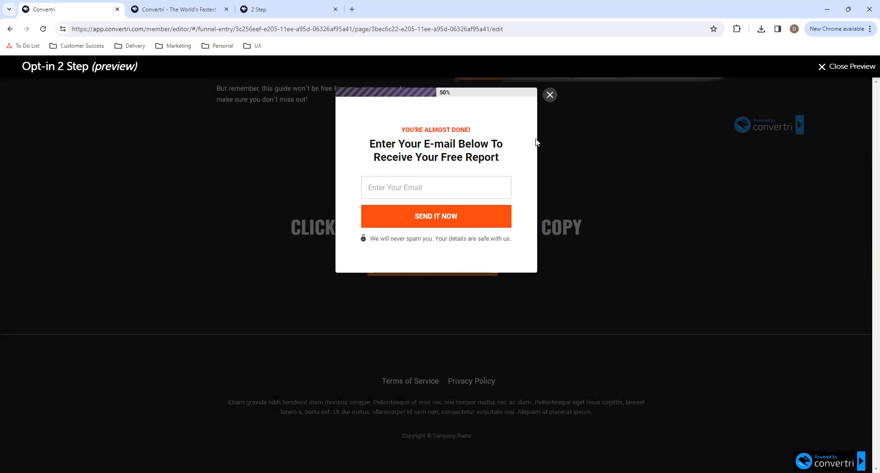
click(549, 95)
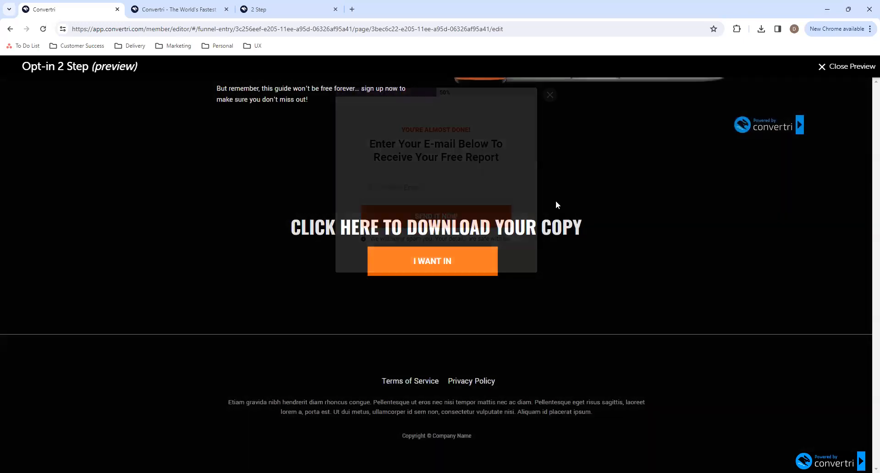
click(829, 77)
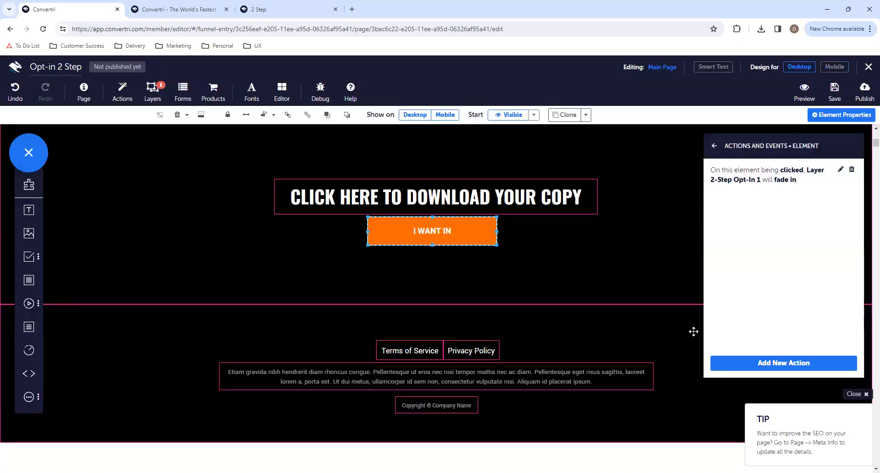
- Close the button's action settings, save the Opt-in 2 Step page and return to the funnel's page overview
click(715, 146)
click(711, 147)
scroll(756, 219, up, 5)
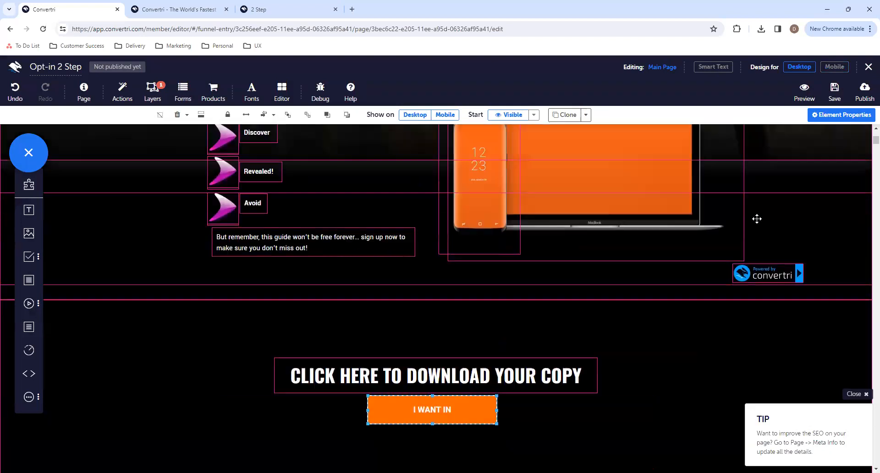
click(789, 328)
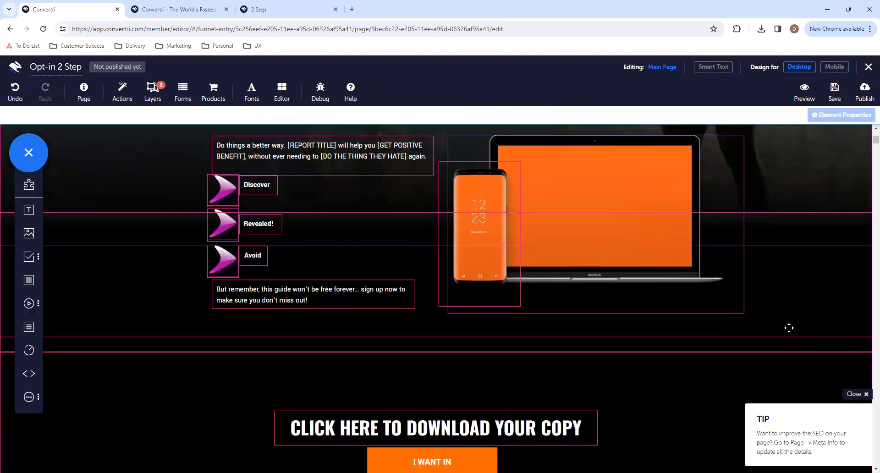
scroll(789, 328, down, 3)
scroll(789, 328, up, 8)
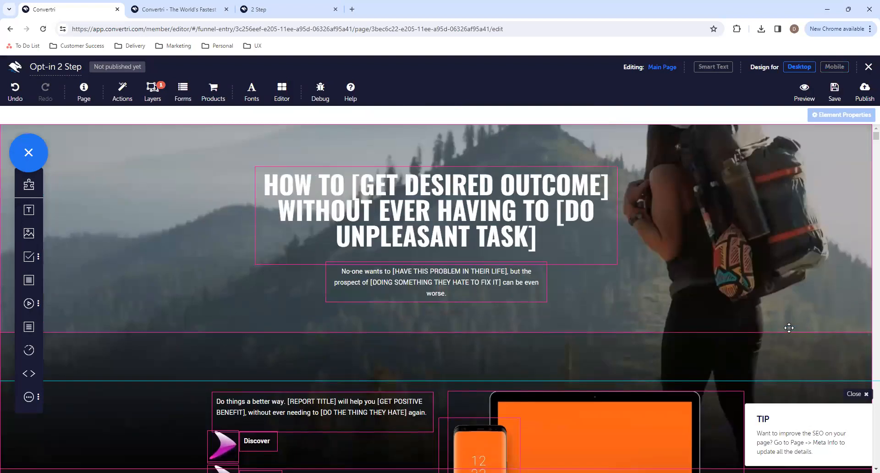
scroll(789, 328, down, 8)
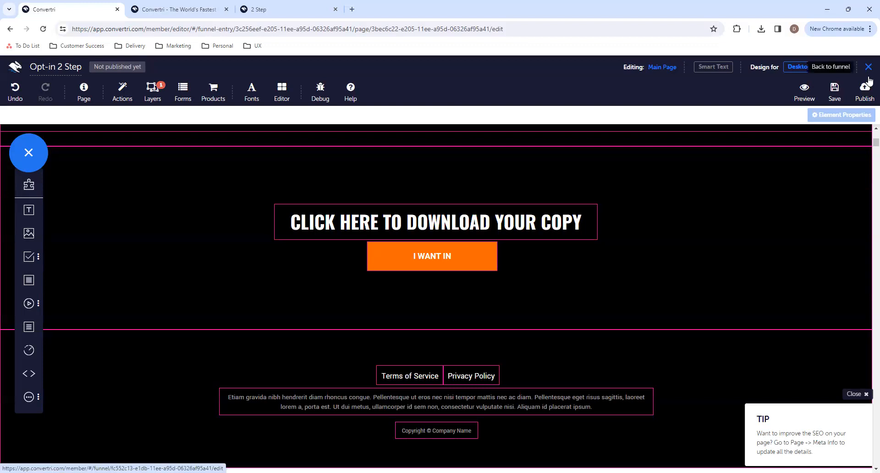
click(835, 91)
click(868, 74)
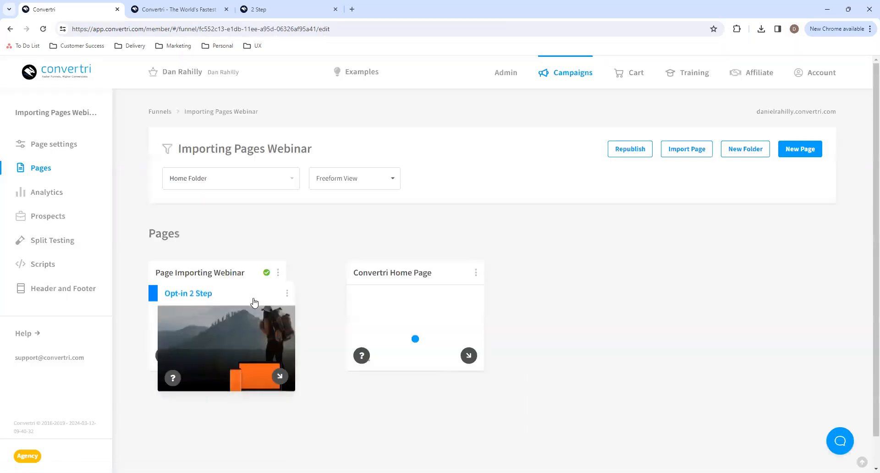
- Line up the Convertri Home Page and Opt-in 2 Step cards beside Page Importing Webinar, and reopen Opt-in 2 Step for editing
drag(427, 273, 384, 271)
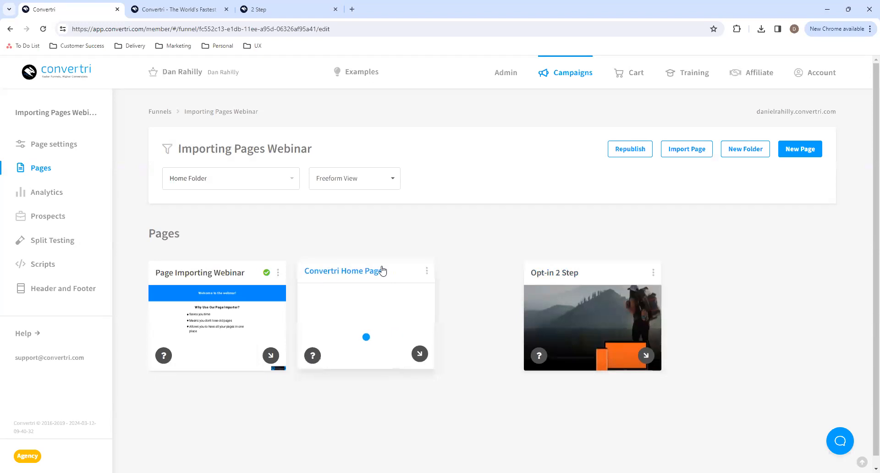
drag(593, 273, 538, 269)
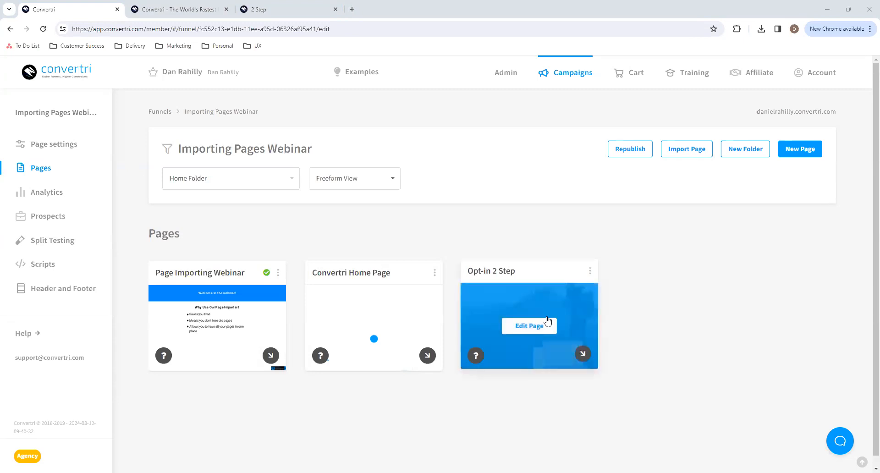
click(548, 321)
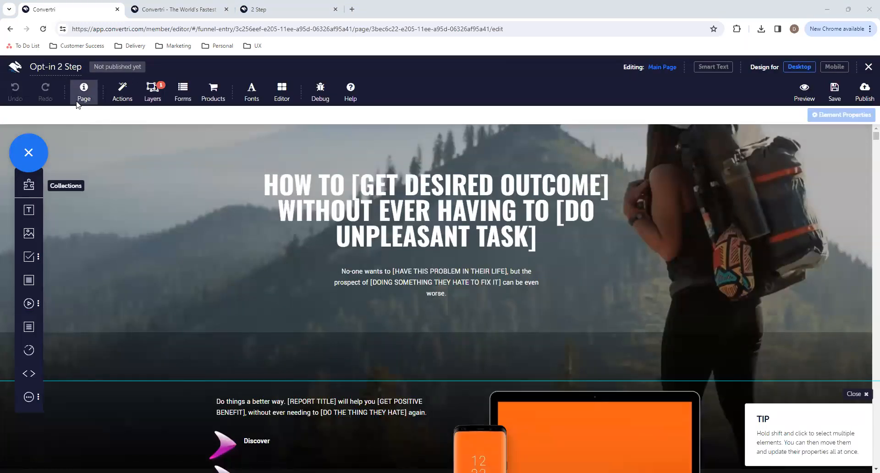
- Review the default text styles for paragraphs and Heading 1 in the page settings
click(79, 102)
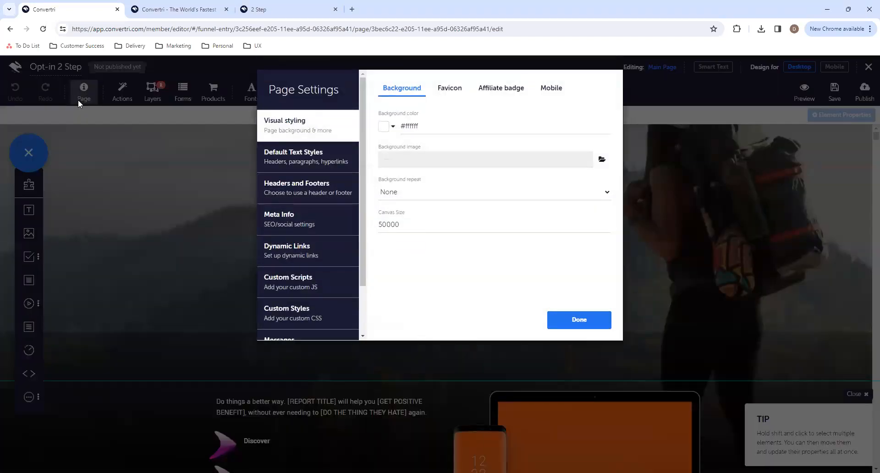
click(324, 161)
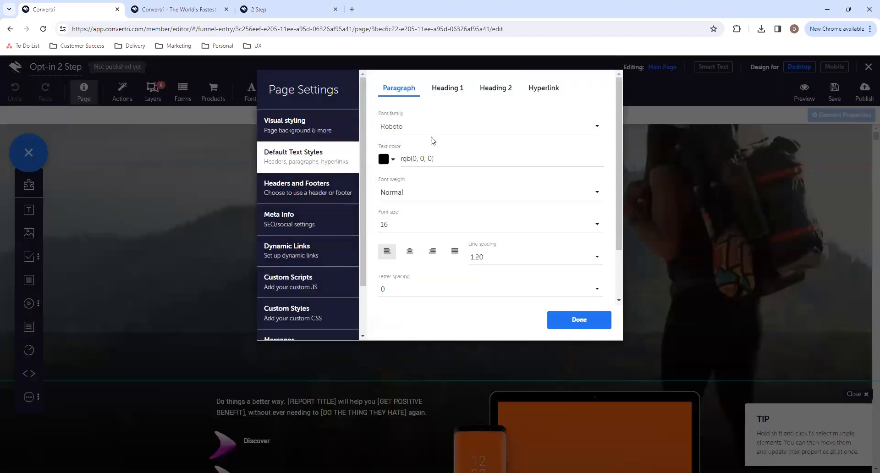
click(452, 91)
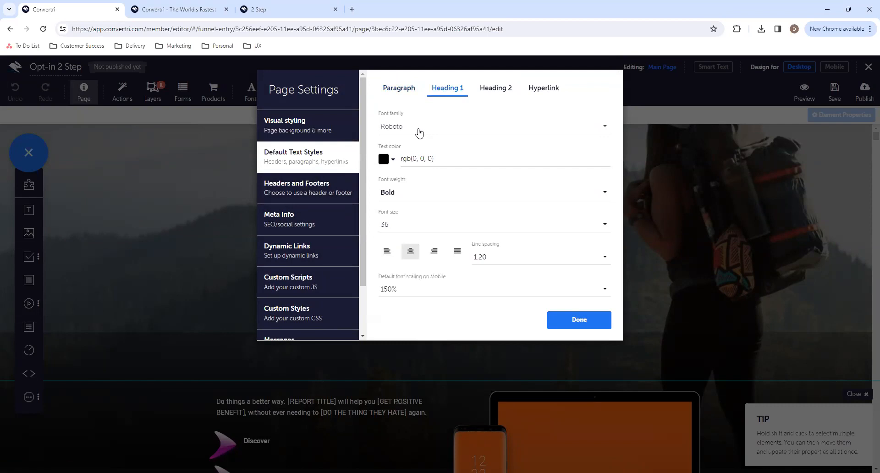
click(419, 133)
click(428, 220)
click(579, 320)
- Try the Heading 1 style on the main headline text and set it back to paragraph style
click(543, 243)
drag(543, 243, 264, 182)
click(575, 115)
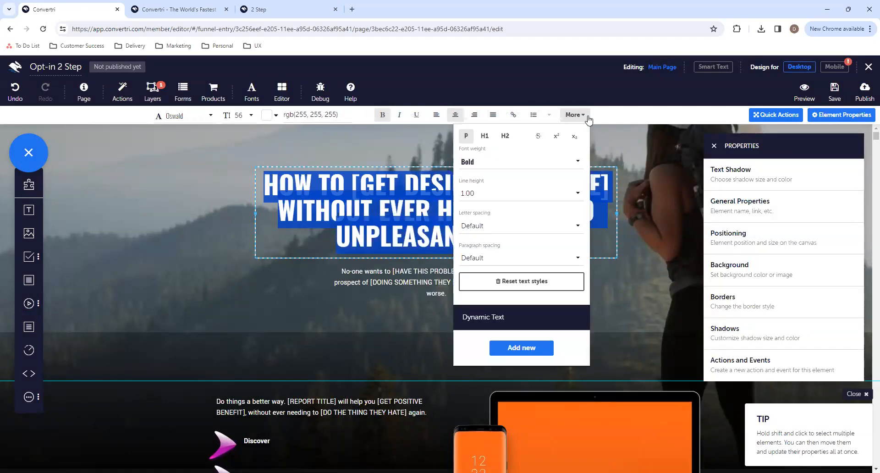
click(484, 136)
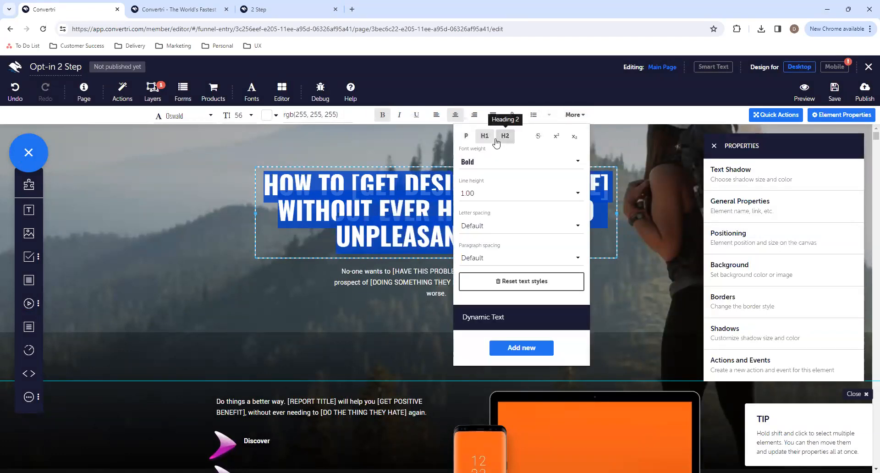
click(466, 136)
click(483, 137)
click(467, 136)
click(573, 116)
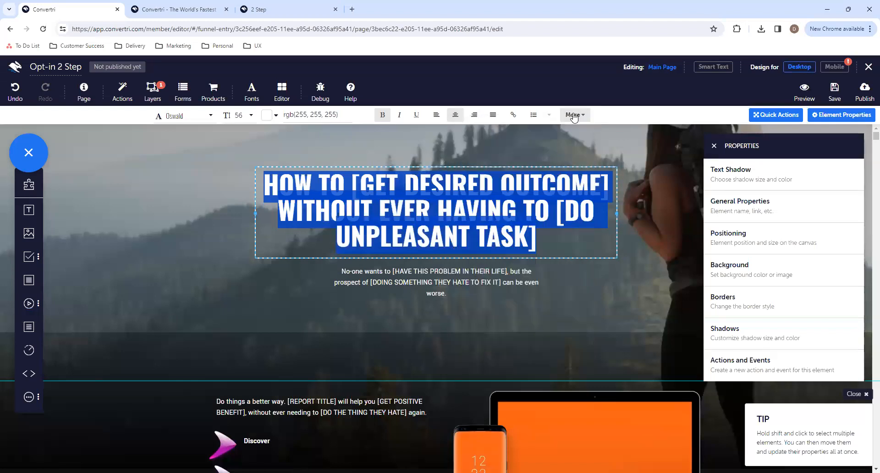
- Try the Abril Fatface font on the main headline and undo the font change
click(184, 116)
click(185, 205)
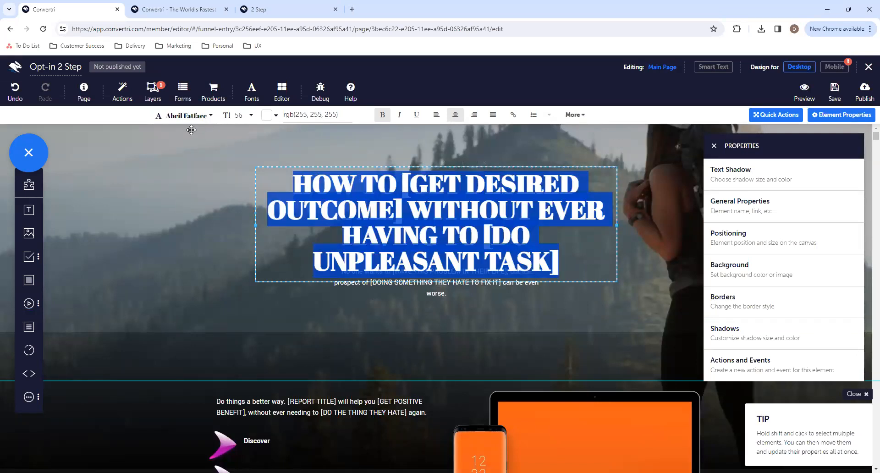
click(15, 91)
- Check the text formatting of the subheading and body paragraph, save the page and return to the funnel's page overview
click(453, 284)
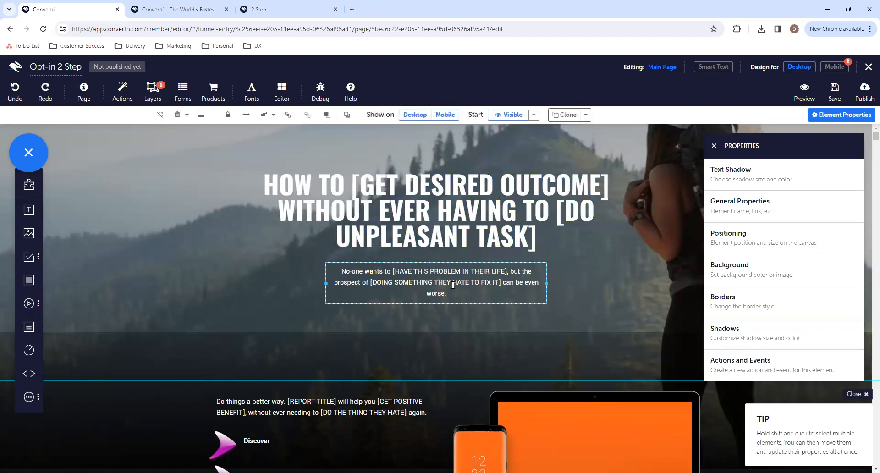
click(453, 285)
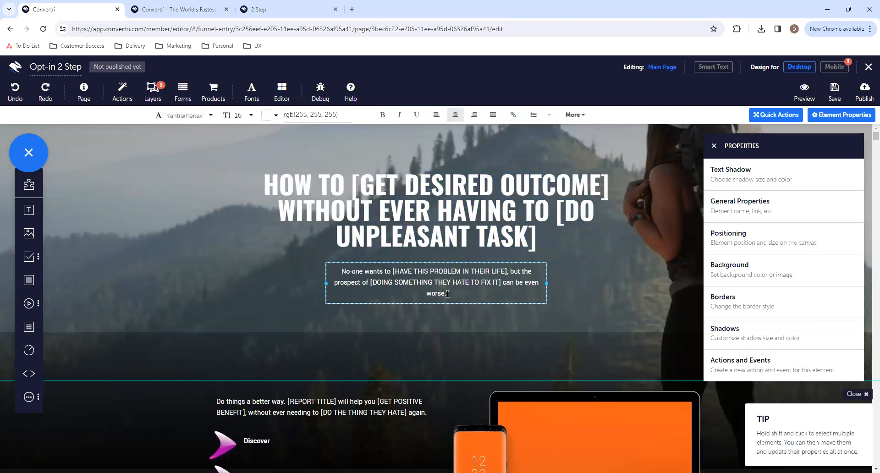
scroll(448, 294, down, 3)
click(318, 410)
scroll(317, 410, down, 4)
scroll(316, 409, down, 5)
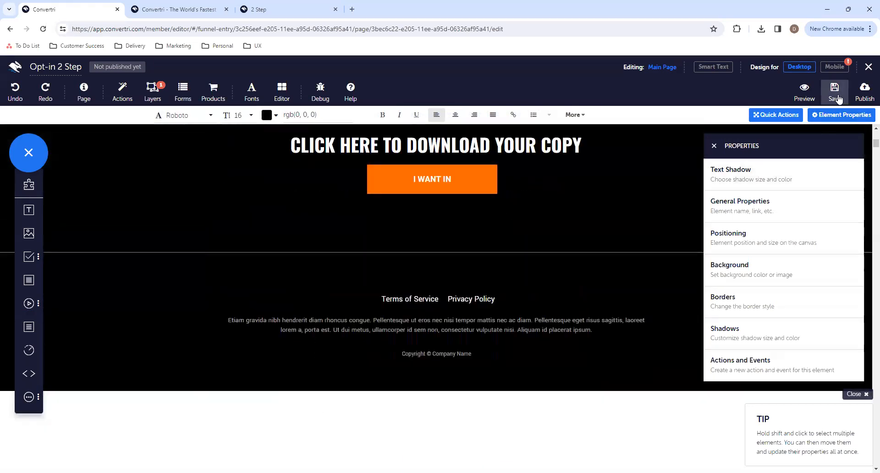
click(835, 94)
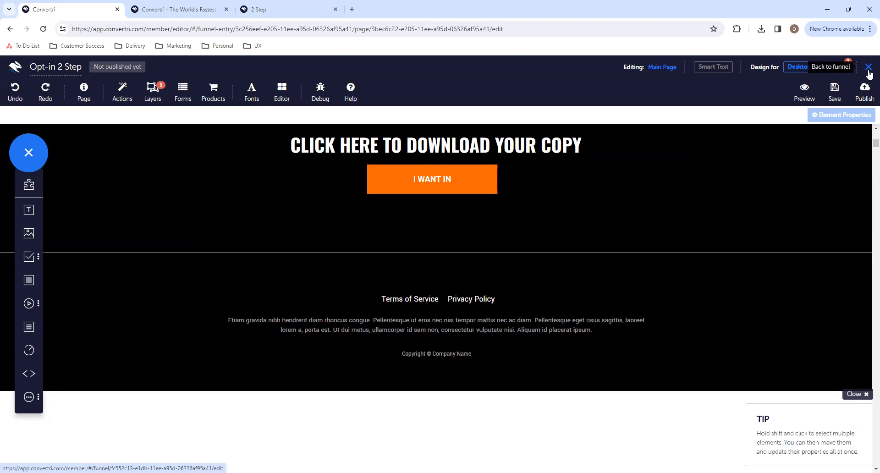
click(869, 69)
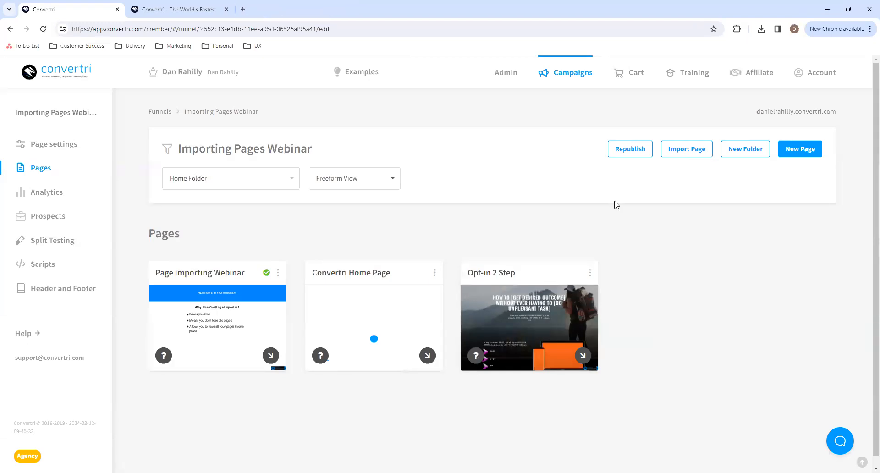
click(690, 151)
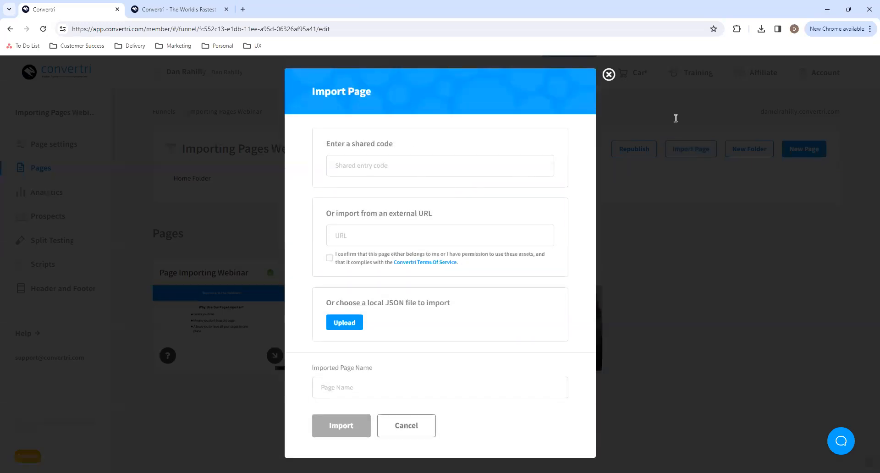
click(388, 237)
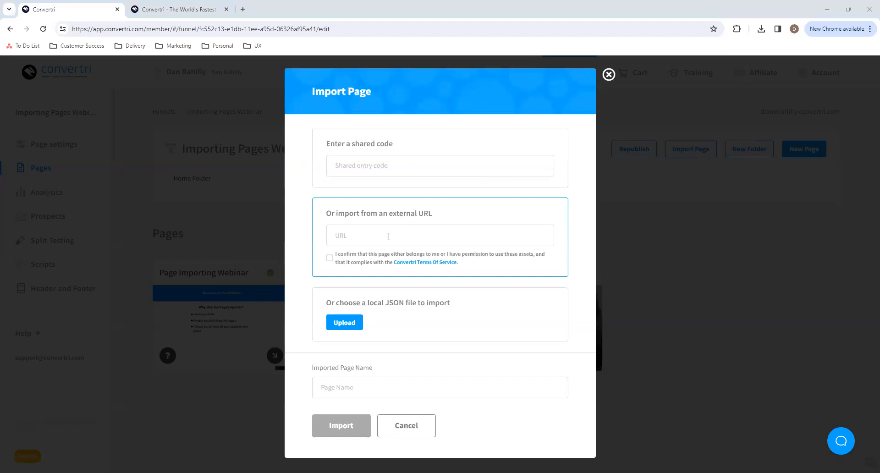
text(https://dantheketopathfinder.com/optin)
click(376, 378)
text(Opt-in)
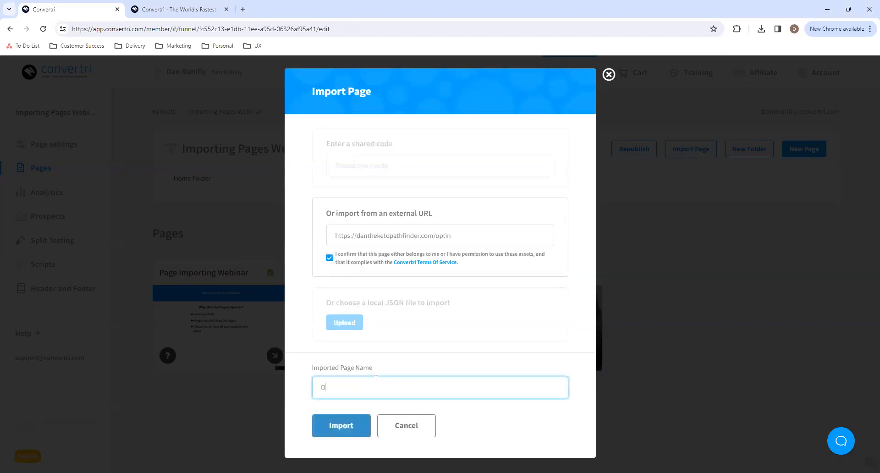
click(349, 424)
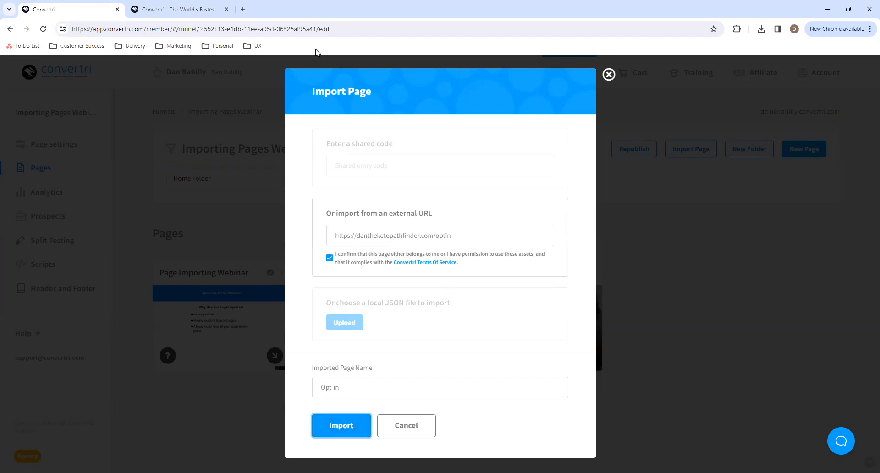
click(243, 9)
text(https://dantheketopathfinder.com/optin)
key(Return)
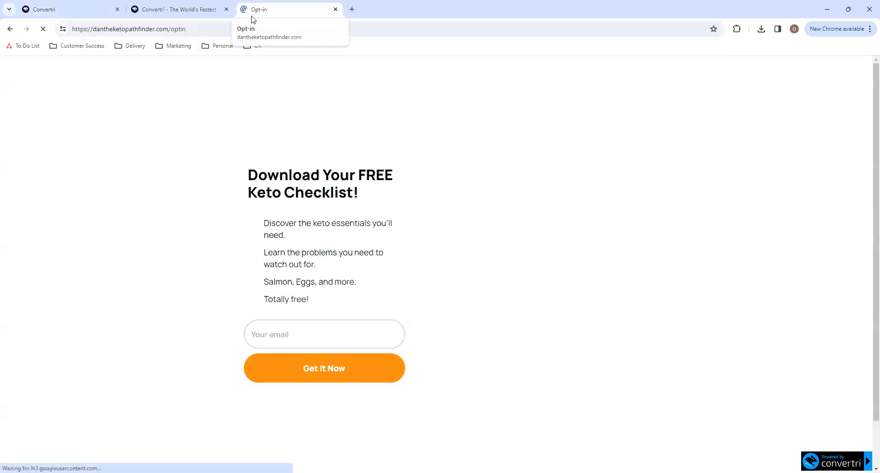
scroll(345, 291, down, 2)
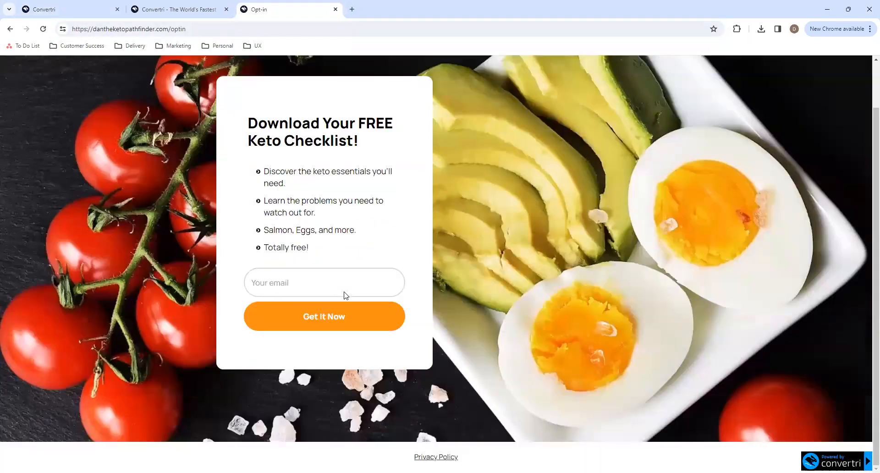
scroll(310, 316, up, 2)
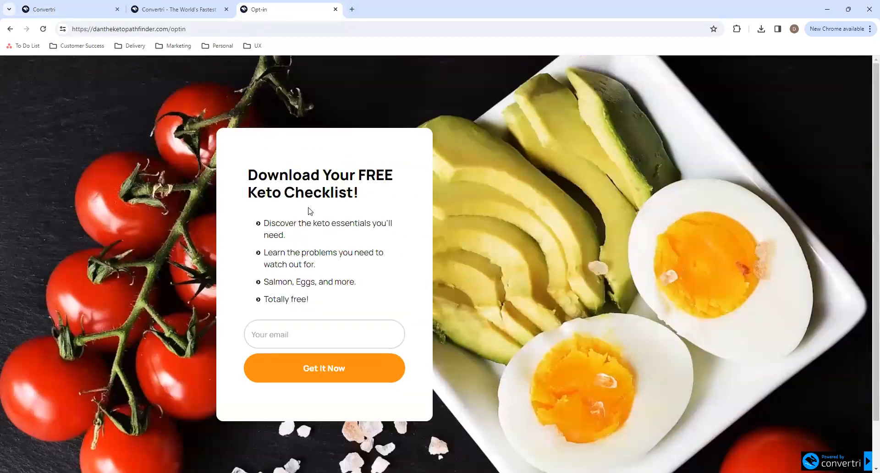
scroll(463, 401, down, 2)
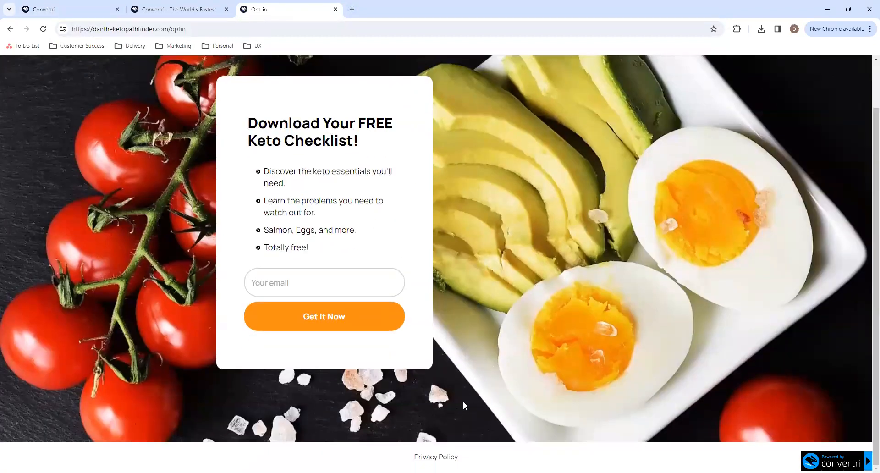
- Return to the funnel's Import Page dialog and start importing the Opt-in page
click(176, 9)
click(83, 9)
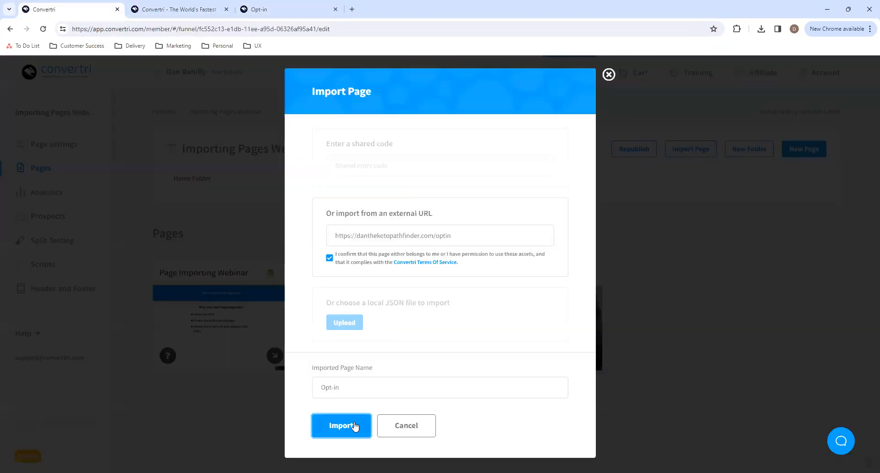
click(356, 427)
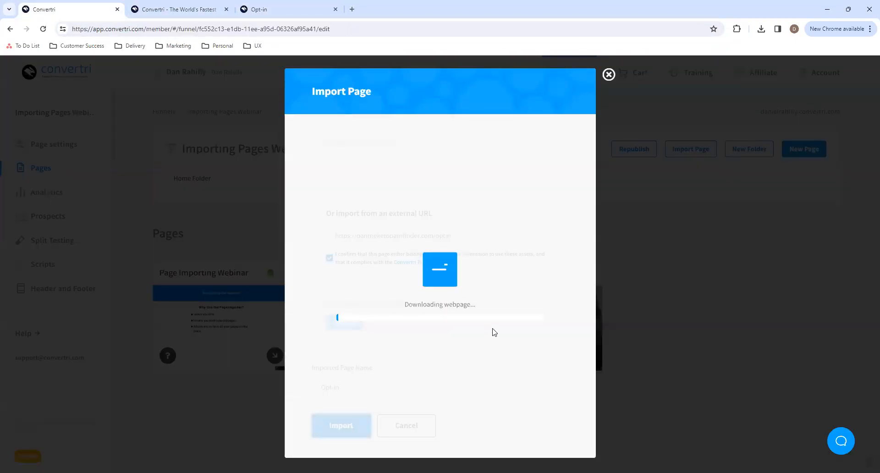
- Examine the layout of the original keto checklist opt-in page while the import runs
click(281, 8)
scroll(422, 308, up, 2)
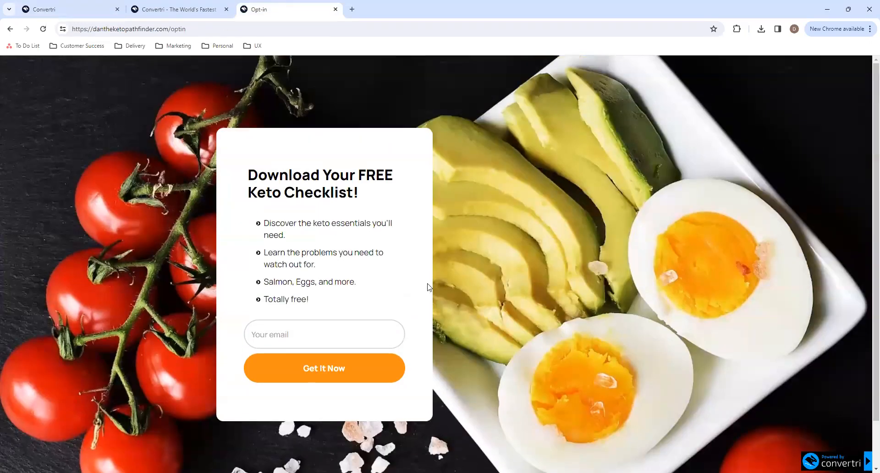
scroll(423, 316, down, 2)
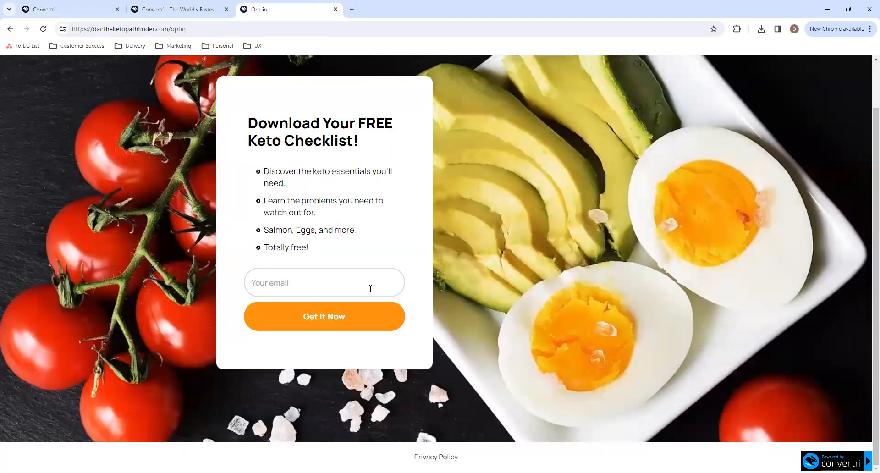
scroll(576, 330, up, 2)
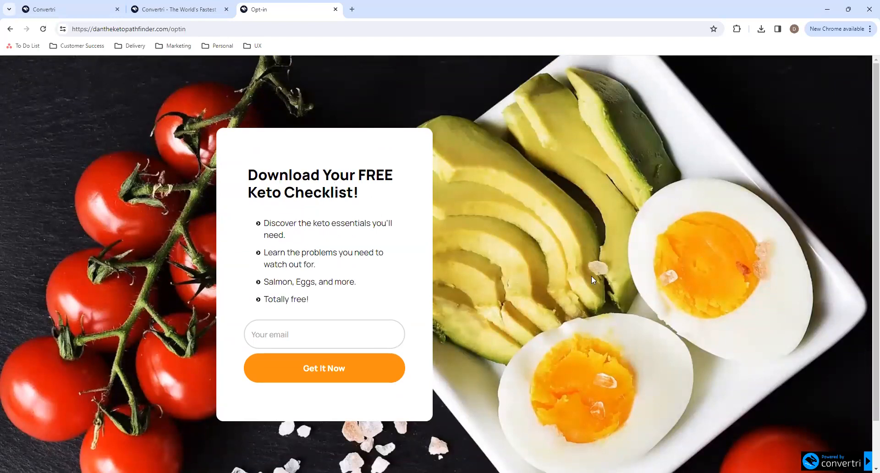
scroll(342, 221, down, 2)
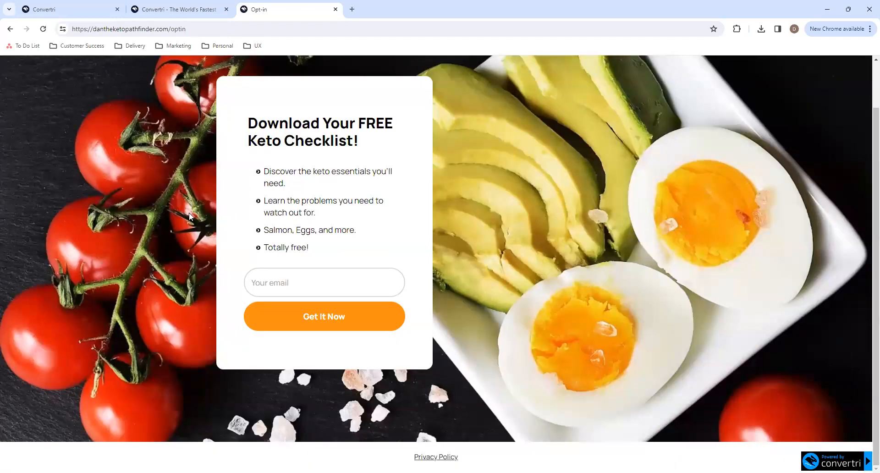
scroll(397, 248, up, 2)
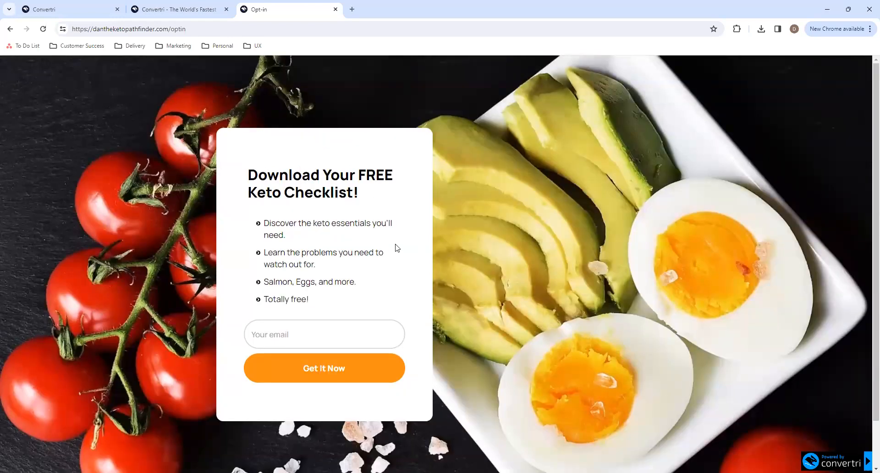
- Return to the funnel's pages, move the imported Opt-in card beside Opt-in 2 Step, and open it for editing
scroll(397, 248, down, 2)
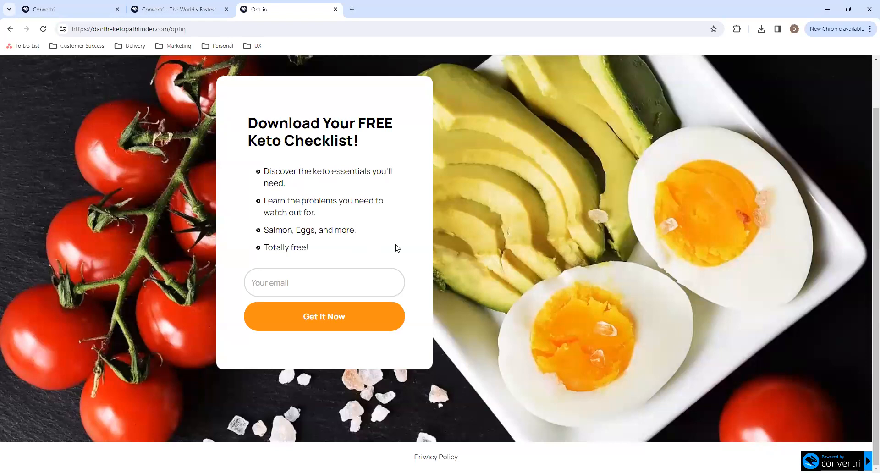
click(69, 9)
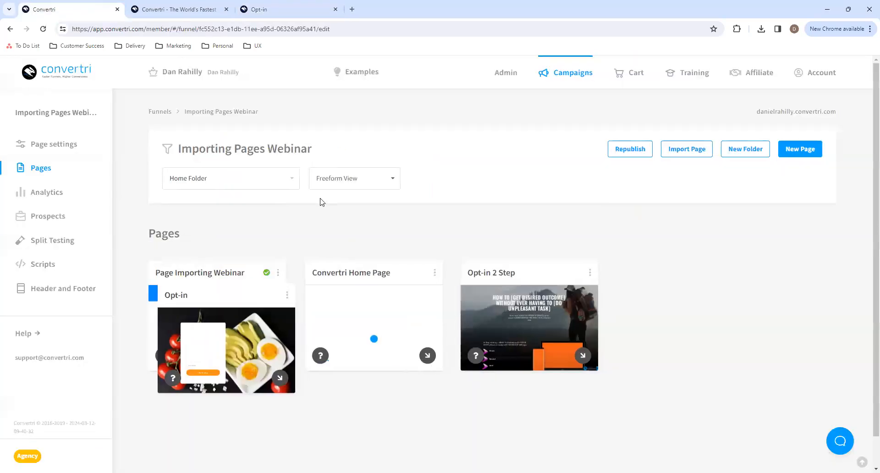
drag(247, 299, 708, 251)
mouse_move(700, 336)
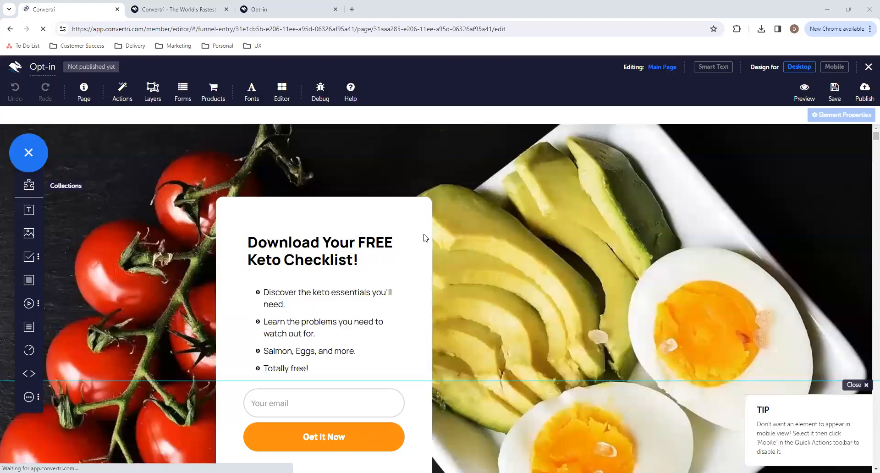
- Dismiss the quick tips and delete the Powered by convertri badge from the Opt-in page's footer
click(858, 389)
scroll(570, 372, down, 4)
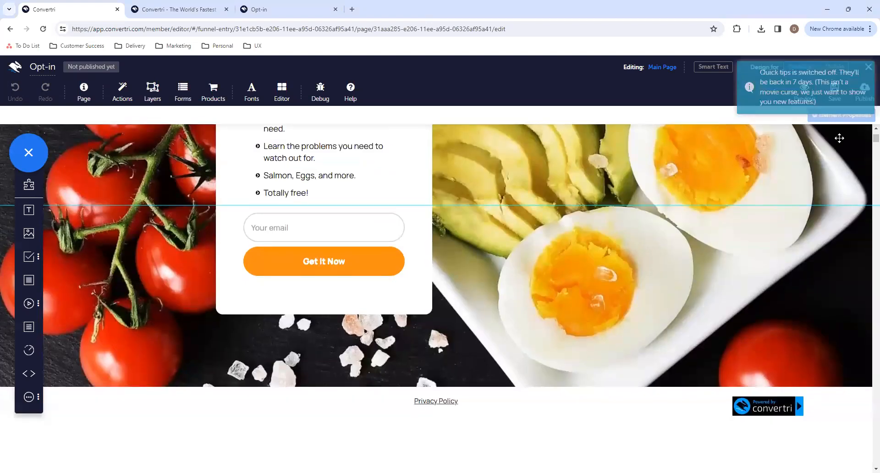
click(869, 66)
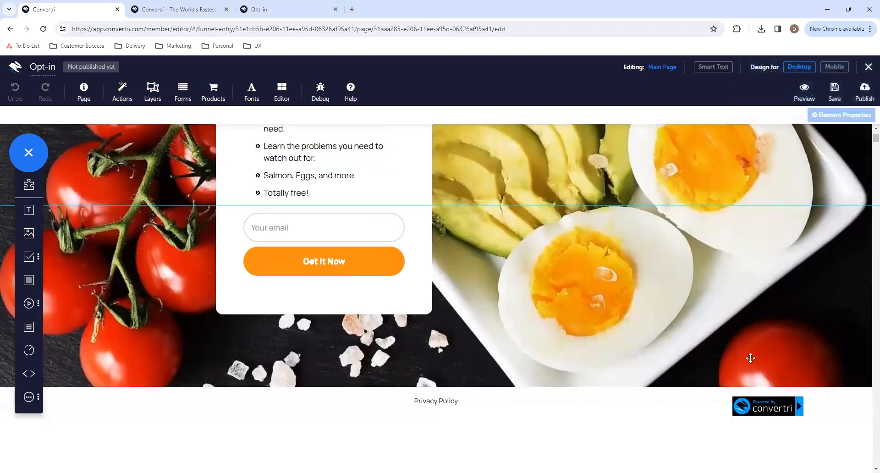
click(754, 415)
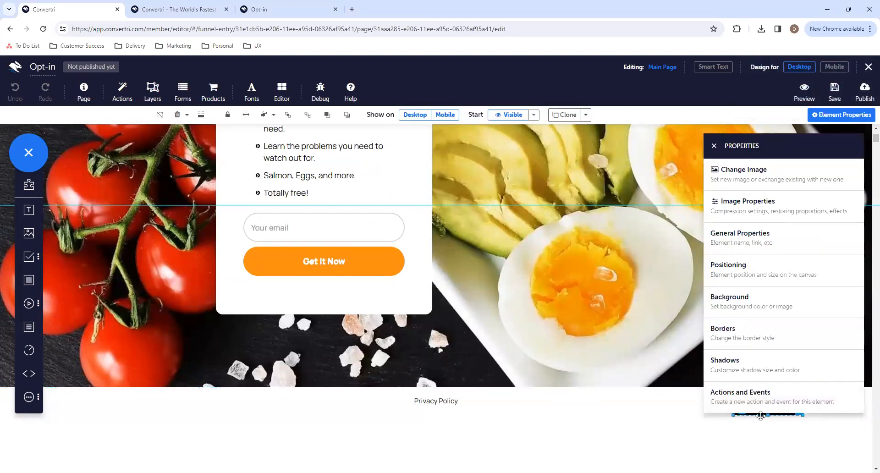
click(714, 146)
key(Delete)
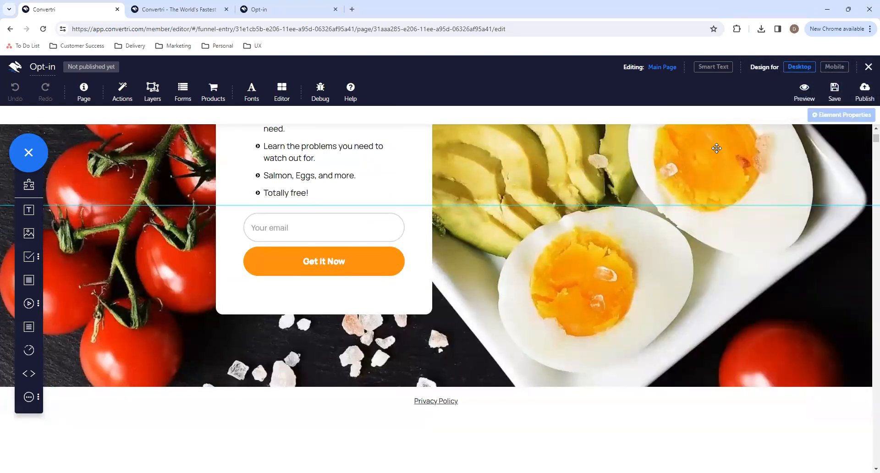
click(458, 402)
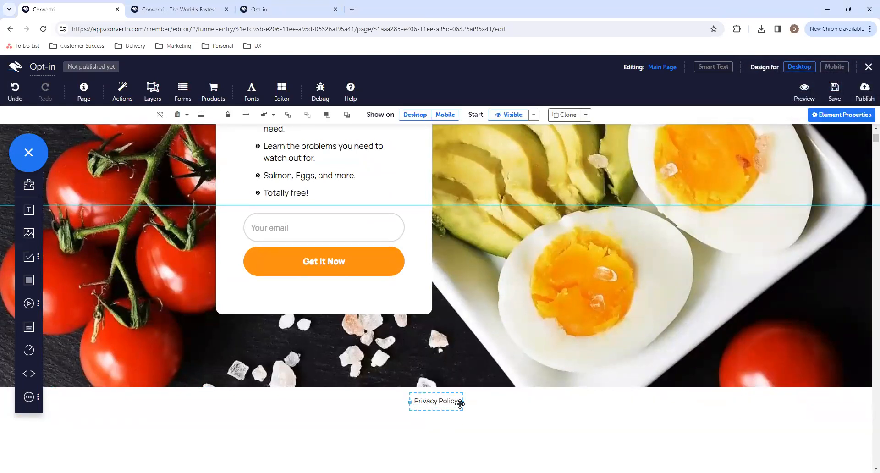
drag(458, 402, 416, 402)
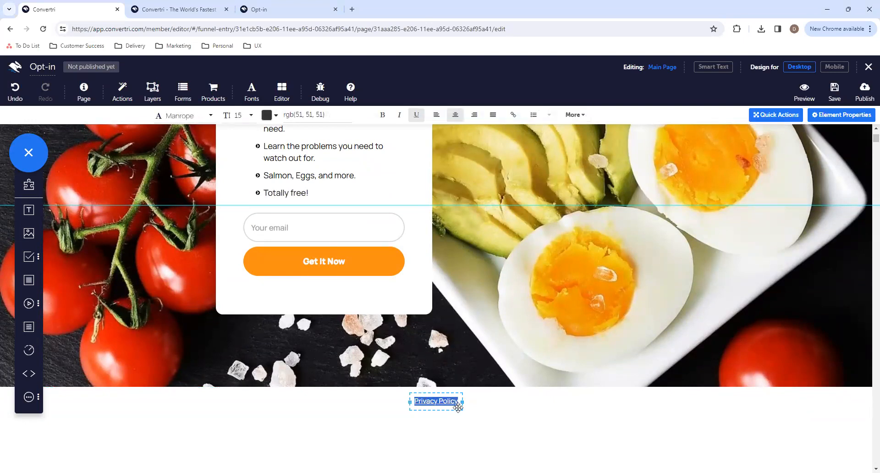
click(518, 118)
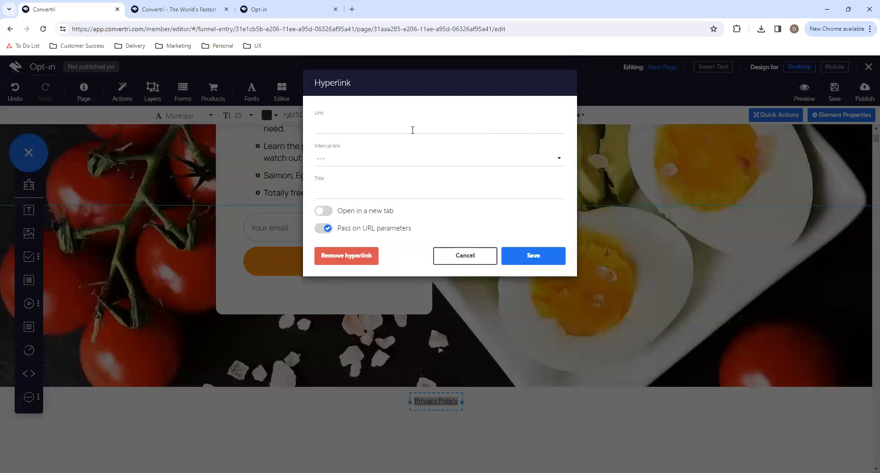
click(396, 128)
text(https://convertri.com/privacy)
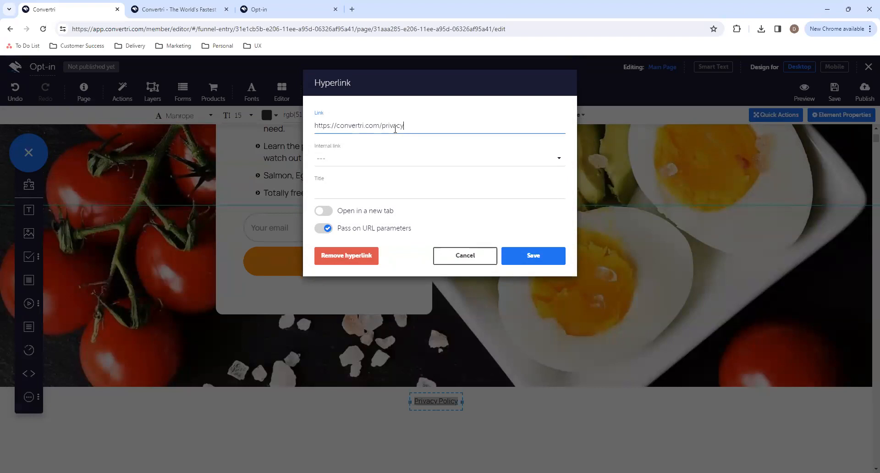
click(326, 211)
click(553, 258)
click(513, 400)
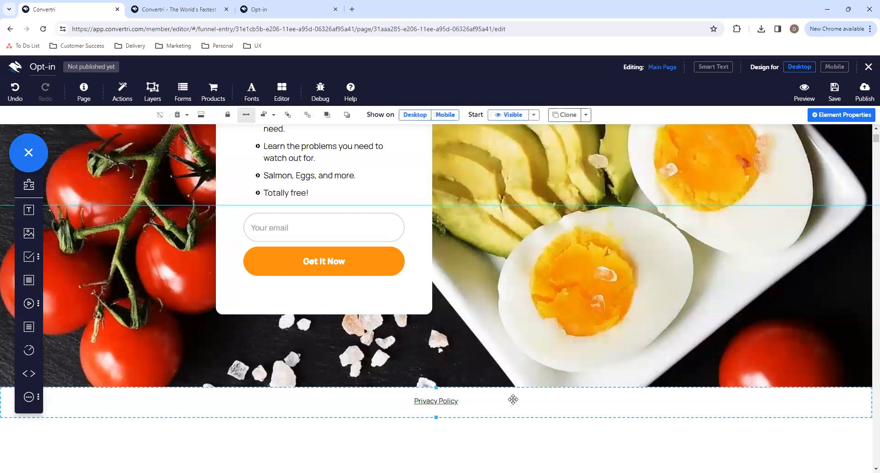
- Turn on Show element outlines in the editor settings to reveal the page's structure
scroll(444, 263, up, 4)
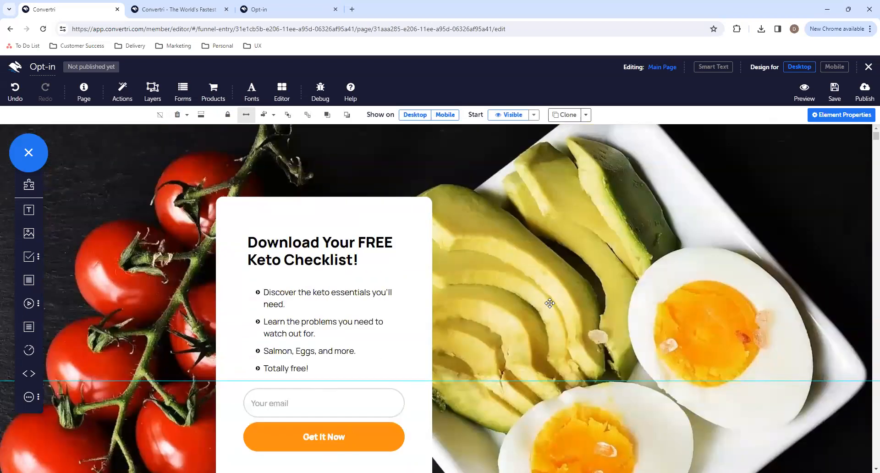
click(277, 89)
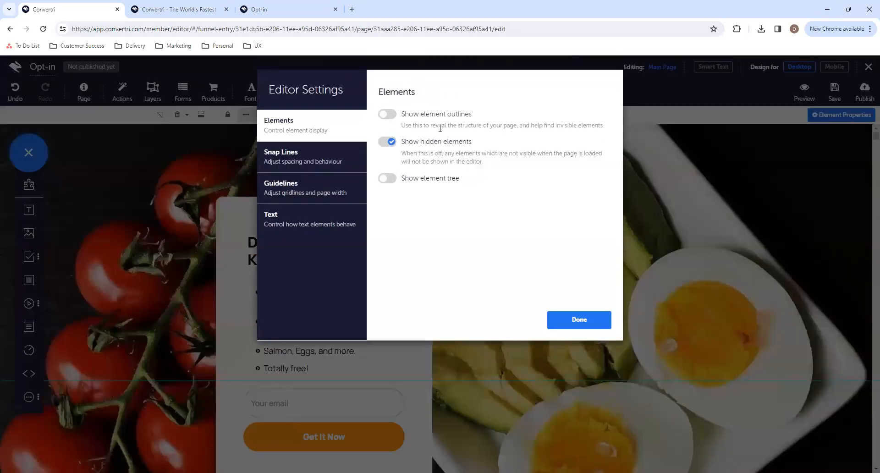
click(388, 115)
click(560, 320)
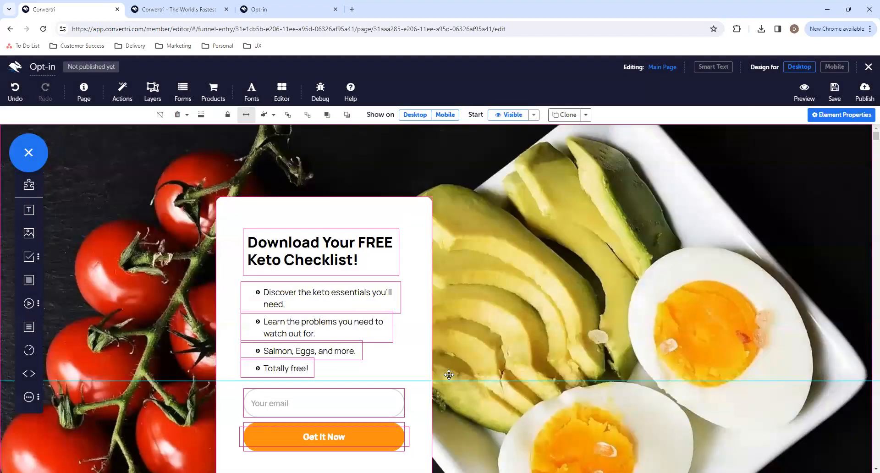
- Remove the duplicate Get It Now text element lying over the orange button and check the remaining elements
scroll(367, 337, down, 2)
drag(362, 337, 595, 339)
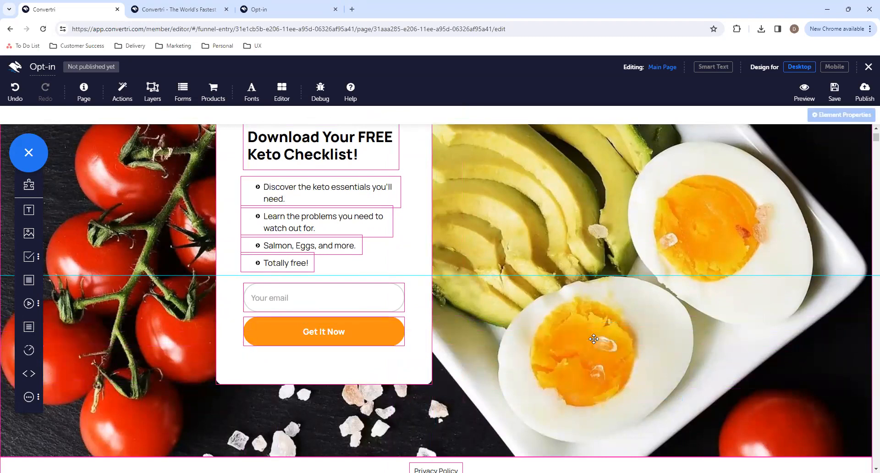
click(287, 337)
scroll(365, 311, up, 1)
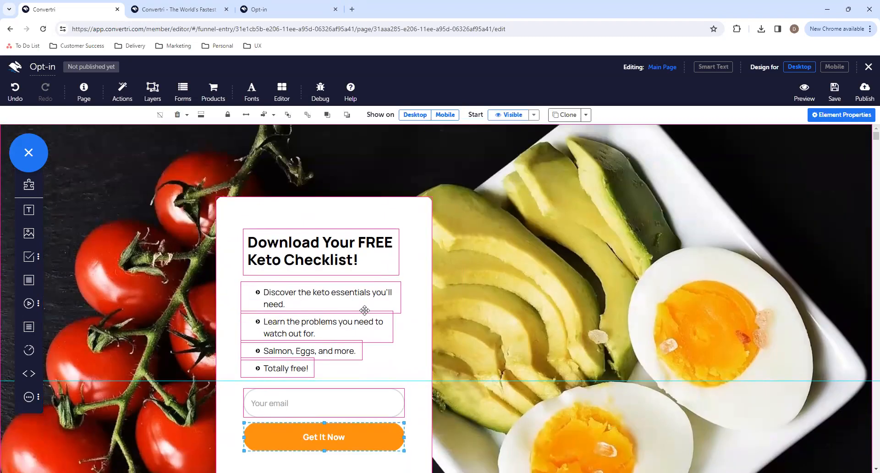
scroll(438, 320, down, 5)
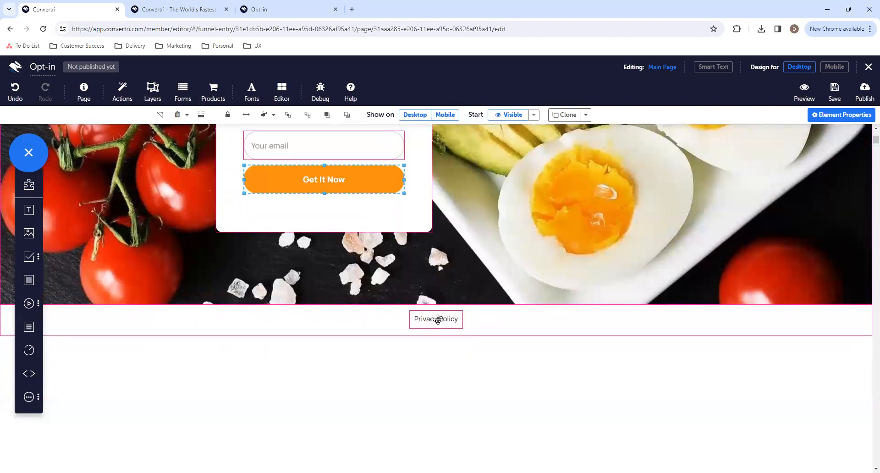
scroll(436, 317, up, 3)
- In the mobile design, move the Privacy Policy footer down and lengthen the food background section well below the opt-in box
click(833, 67)
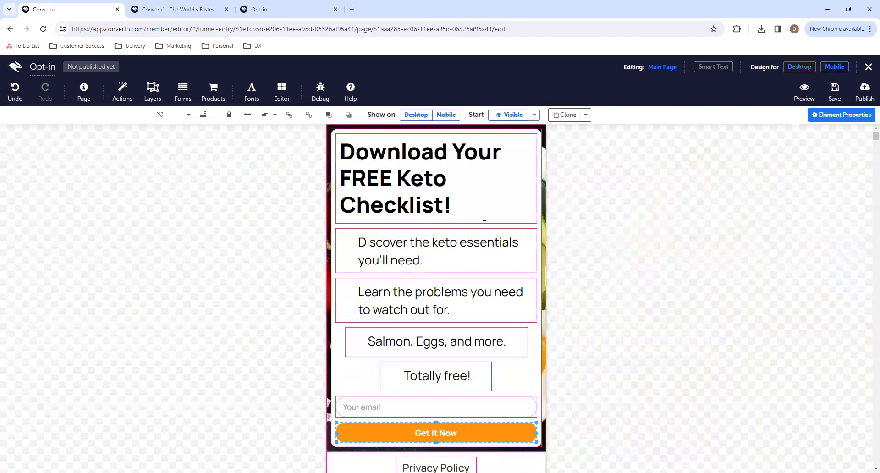
scroll(483, 215, down, 3)
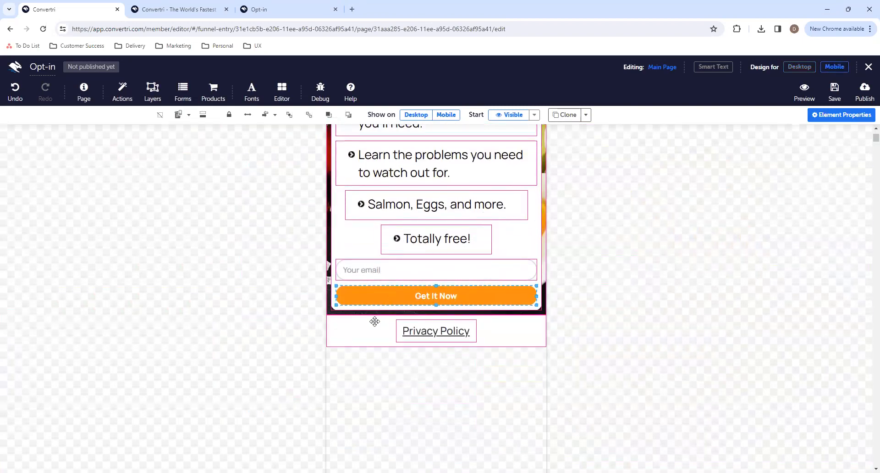
scroll(376, 224, up, 3)
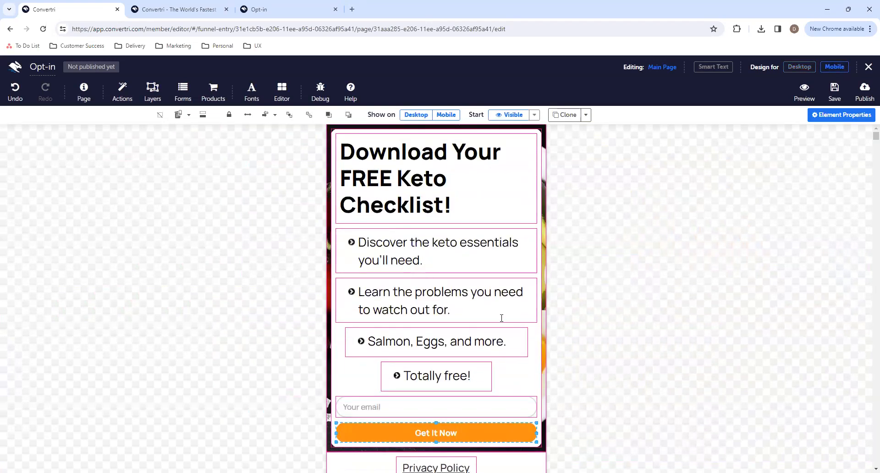
click(541, 449)
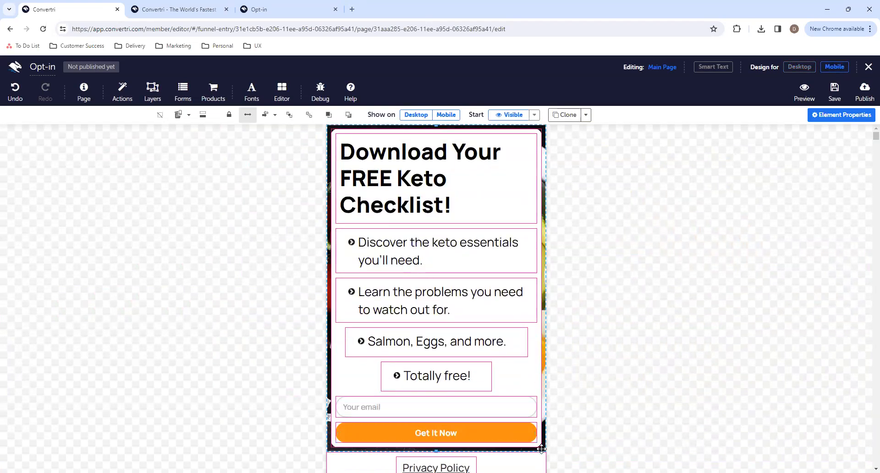
scroll(497, 407, down, 2)
drag(435, 355, 437, 370)
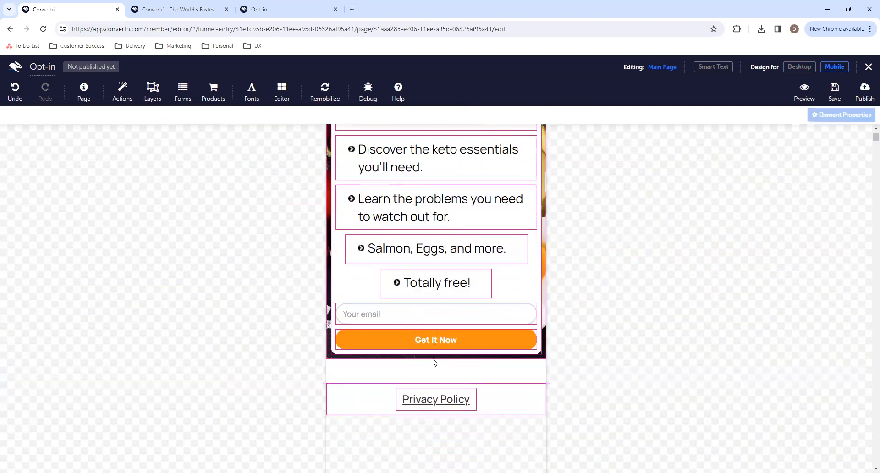
click(435, 360)
drag(435, 359, 436, 453)
click(436, 377)
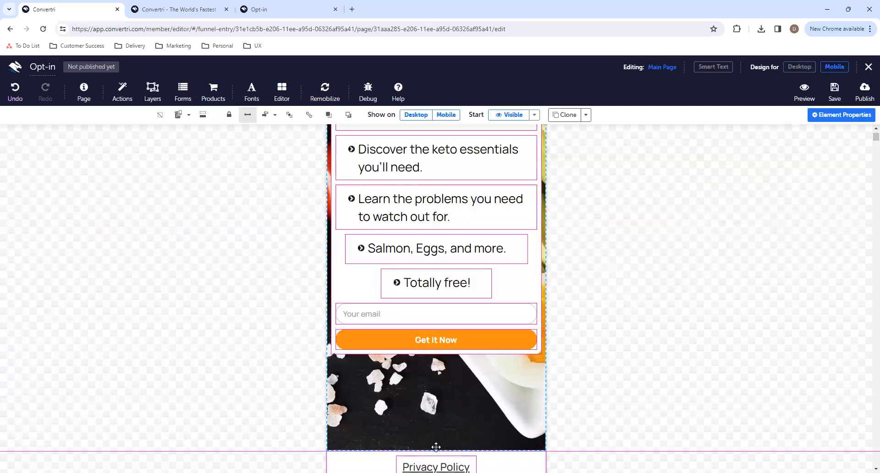
- Move the mobile opt-in box down within the food background, then nudge it up slightly to balance the spacing around it
drag(505, 299, 507, 364)
scroll(622, 320, up, 2)
scroll(622, 319, down, 1)
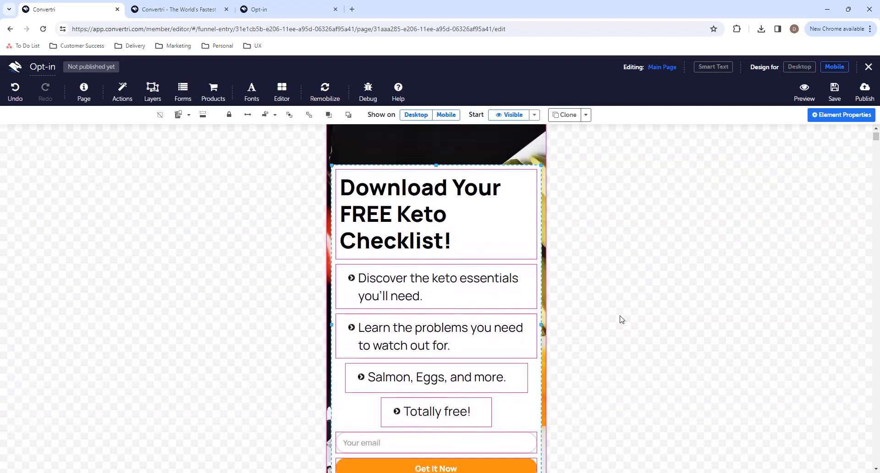
key(Up)
key(Up)
key(Up)
key(Up)
key(Up)
key(Up)
key(Up)
key(Up)
key(Up)
key(Up)
key(Up)
key(Up)
key(Up)
key(Up)
key(Up)
key(Up)
key(Up)
key(Up)
key(Up)
key(Up)
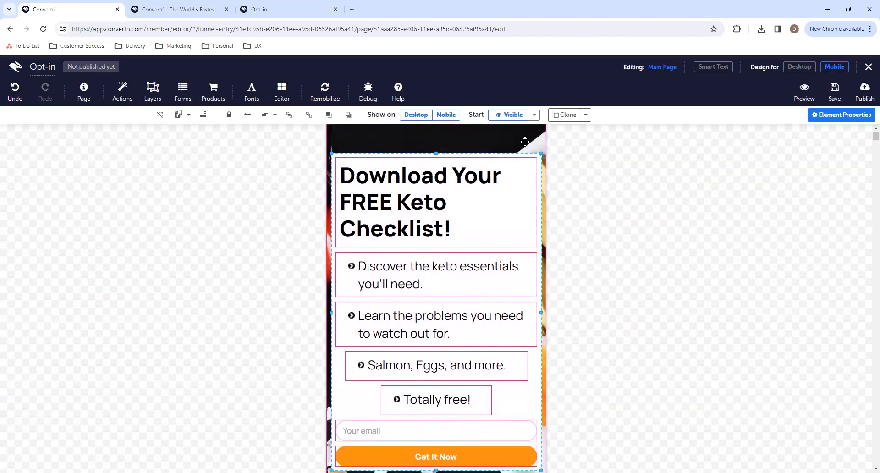
click(664, 198)
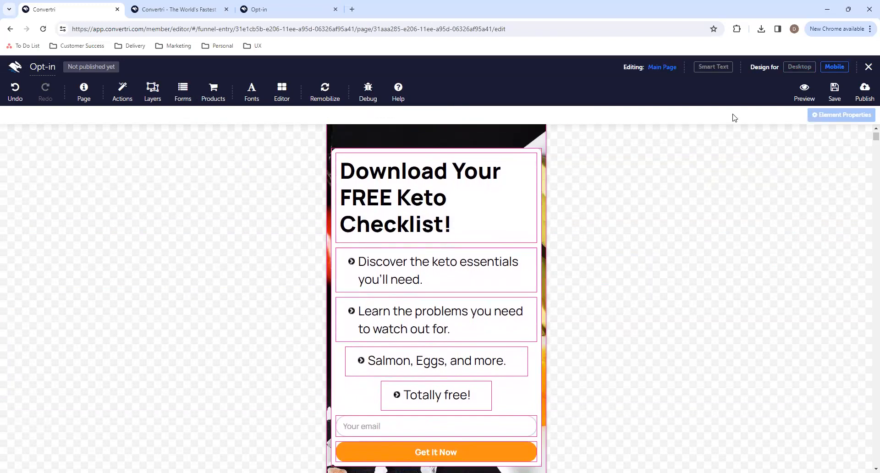
- Back in the desktop design, configure the form with AWeber as its autoresponder and select the available prospect list
click(800, 67)
scroll(451, 212, up, 2)
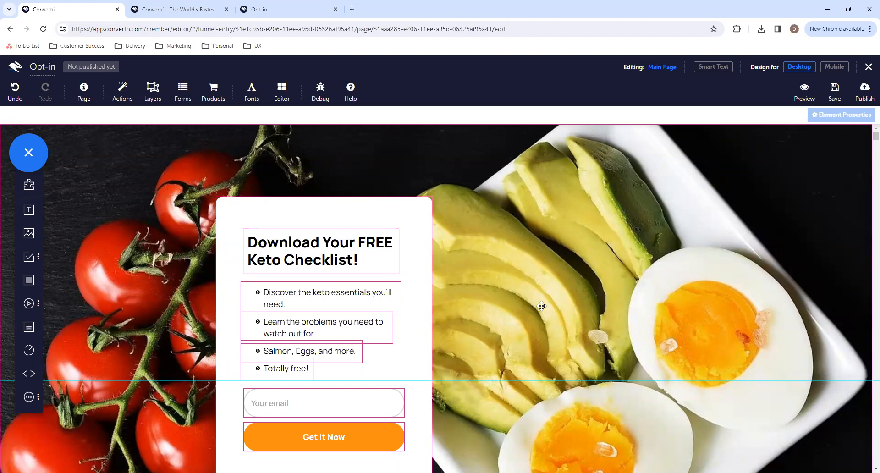
scroll(542, 306, down, 1)
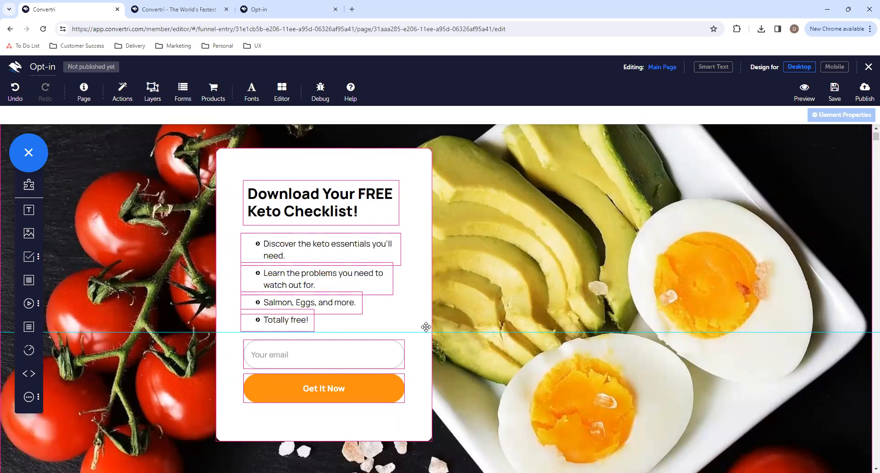
click(189, 103)
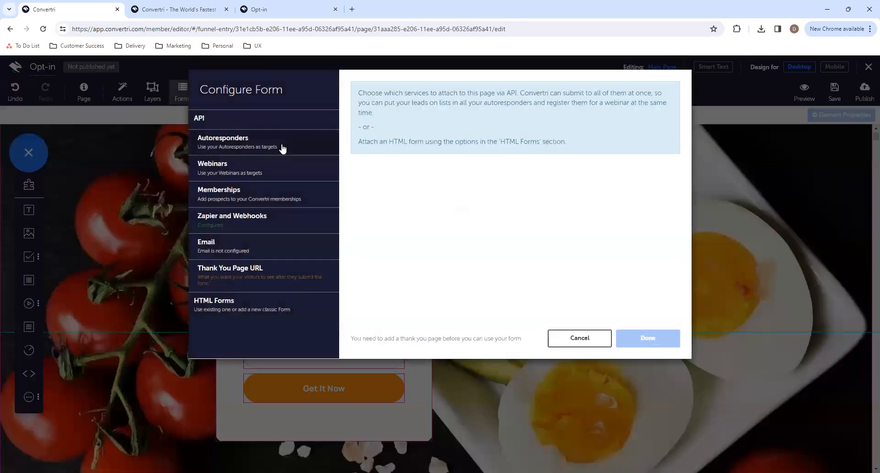
click(283, 149)
click(267, 197)
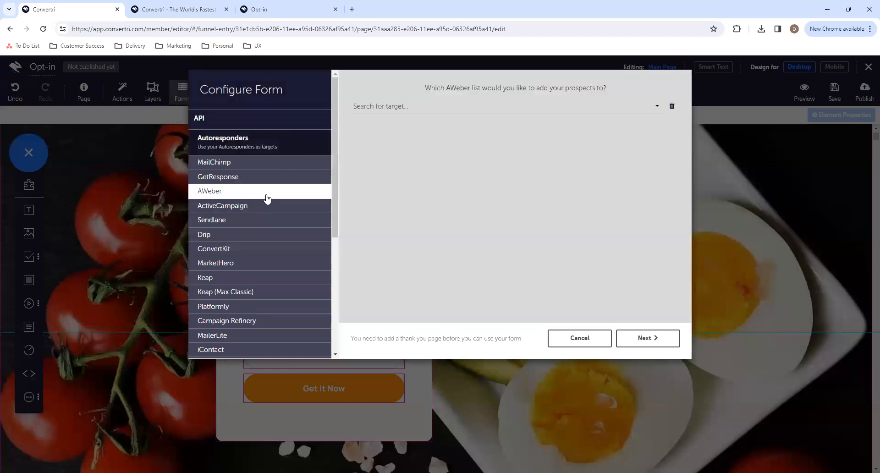
click(416, 108)
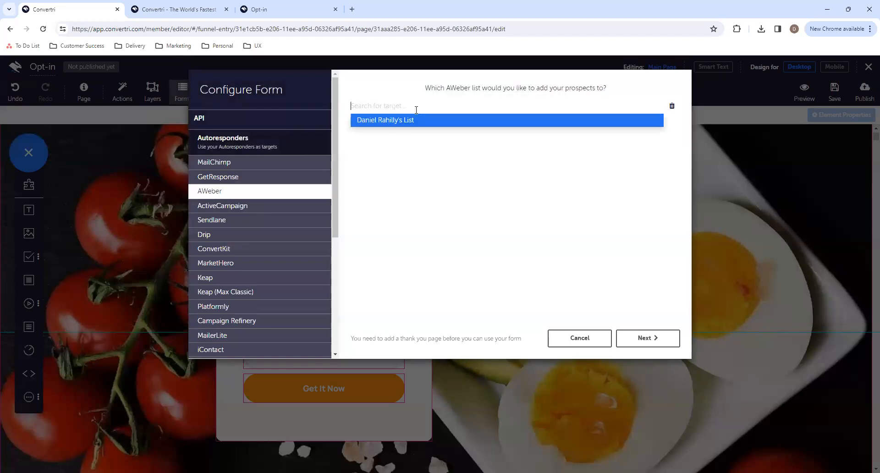
click(411, 120)
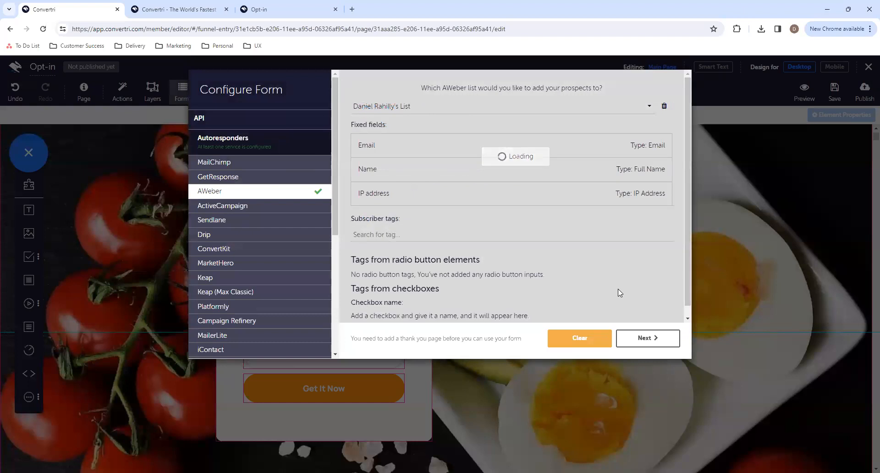
- Set the form's thank you page URL to the /thankyou page on the account's convertri.com subdomain and finish the form configuration
click(655, 338)
click(453, 147)
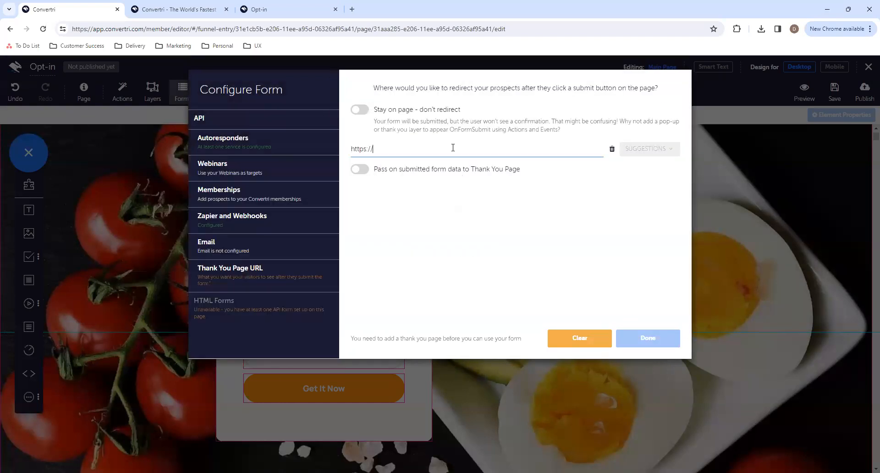
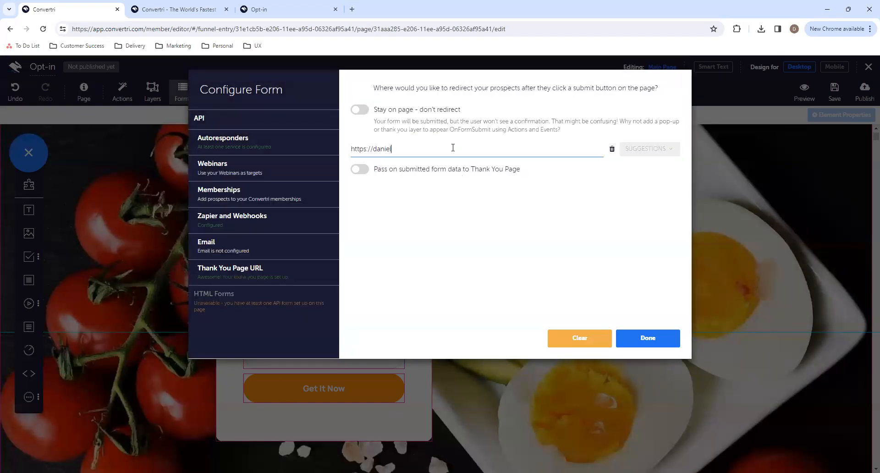
click(664, 339)
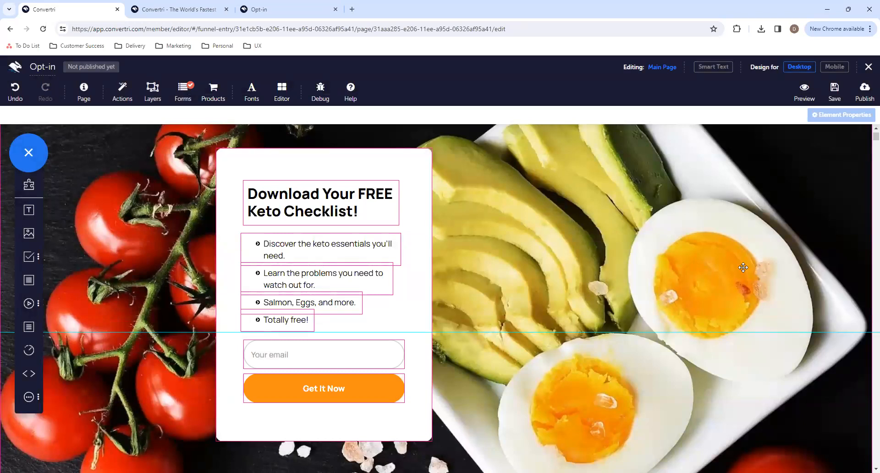
- Publish the Opt-in page under the path optin
click(865, 92)
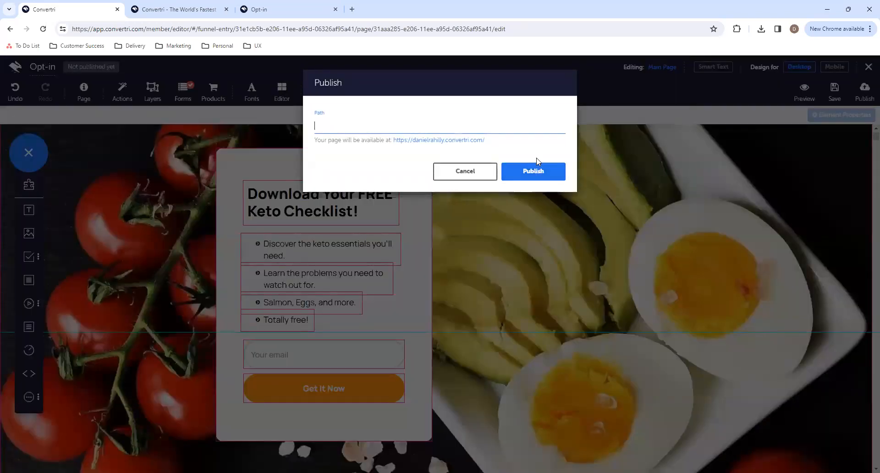
text(optin)
click(533, 171)
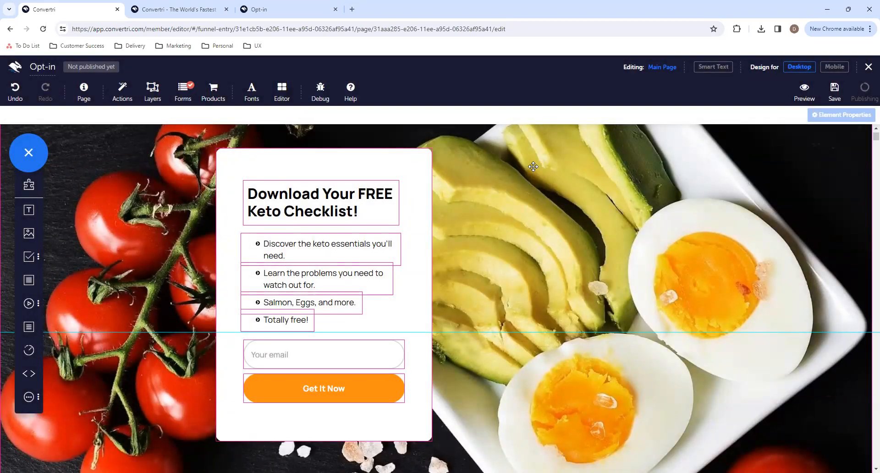
- Test the published page by submitting an email address through its opt-in form, close the resulting page and return to the funnel
click(132, 67)
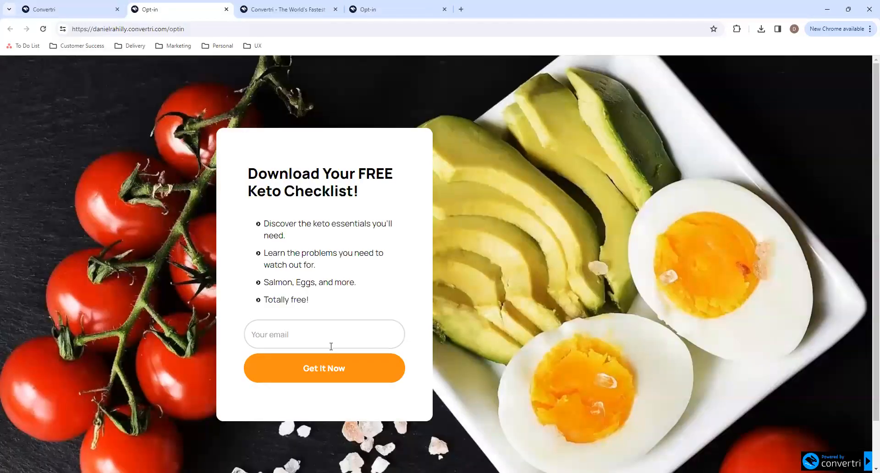
click(315, 334)
click(311, 368)
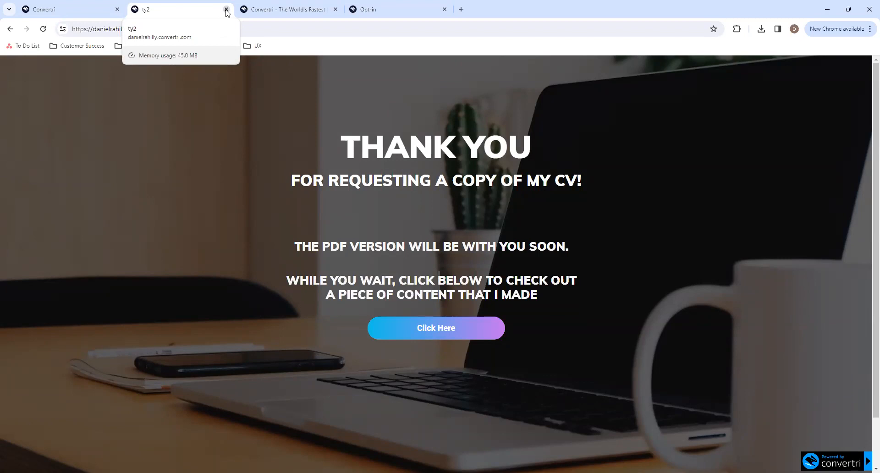
click(227, 9)
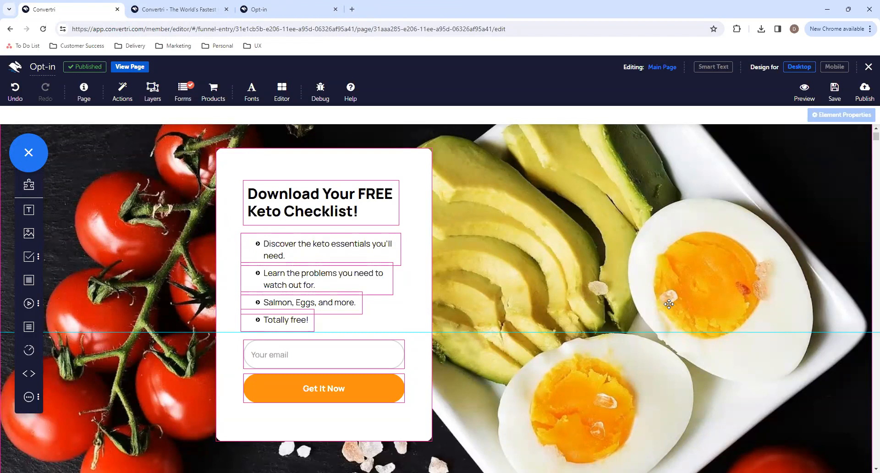
click(867, 68)
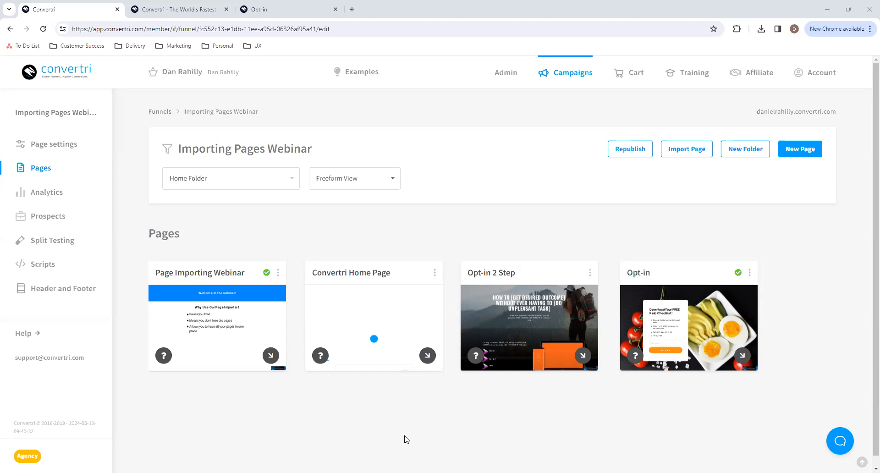
- Review the Convertri pricing page for which plans include the Page Importer, close it and return to the funnel's pages
click(198, 7)
scroll(668, 187, up, 15)
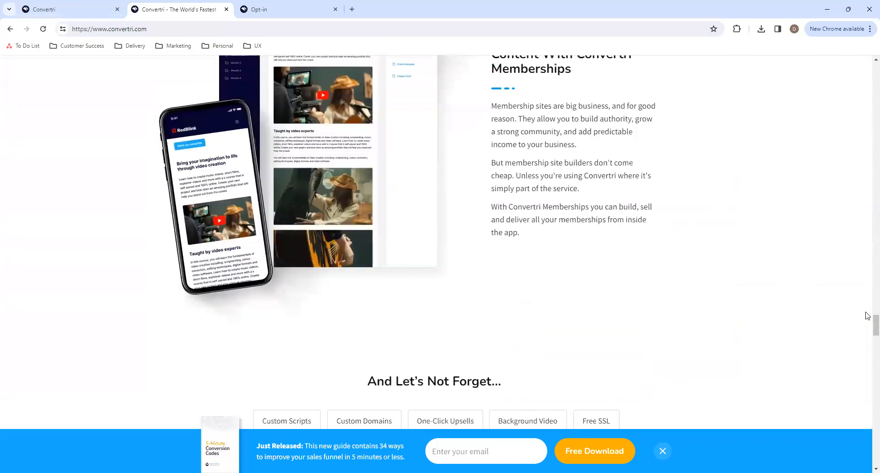
drag(875, 324, 874, 56)
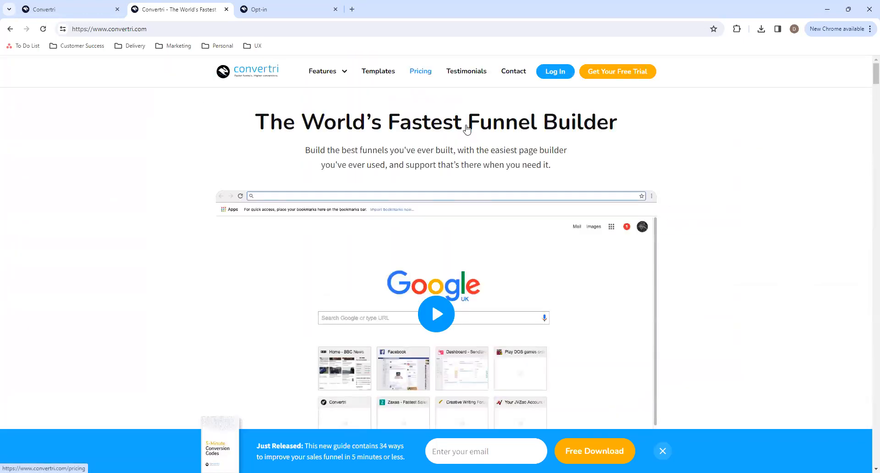
scroll(491, 310, down, 8)
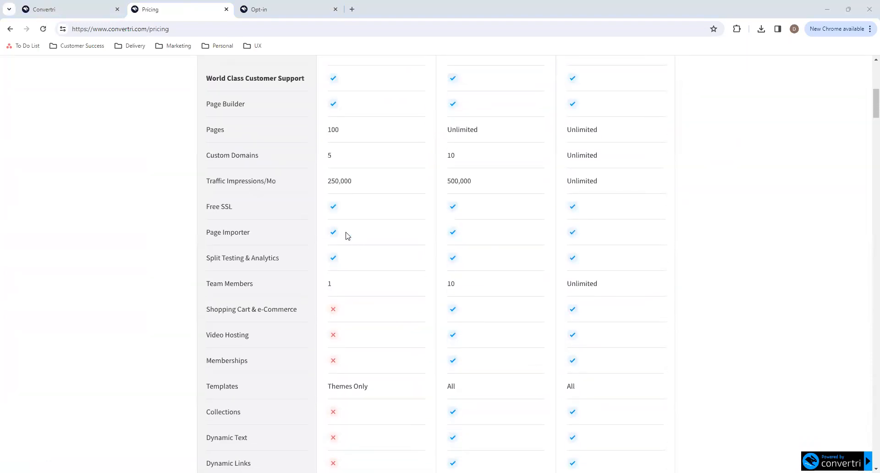
scroll(342, 289, up, 3)
scroll(352, 136, up, 1)
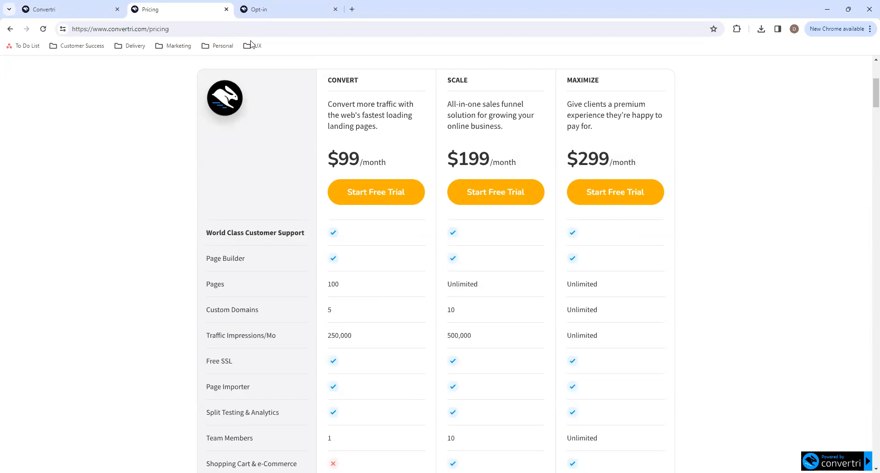
click(226, 9)
click(103, 4)
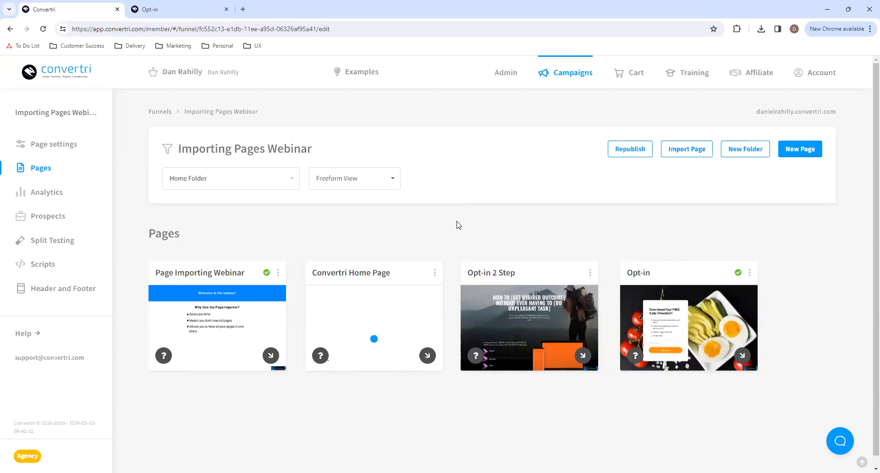
- Generate the sharing details for the Page Importing Webinar page and copy its share code
click(278, 272)
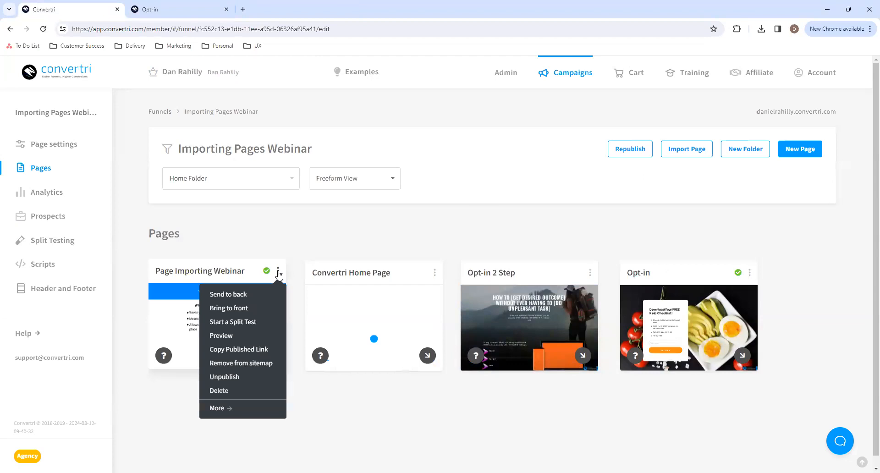
click(234, 409)
click(514, 169)
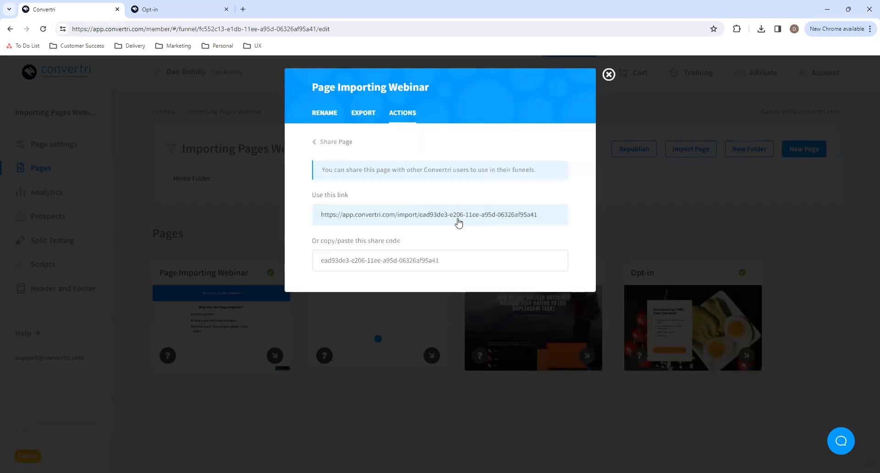
click(460, 221)
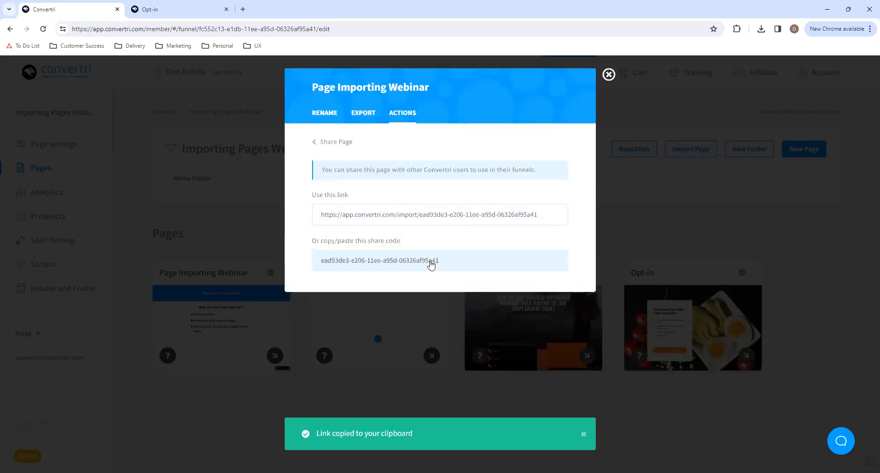
click(431, 260)
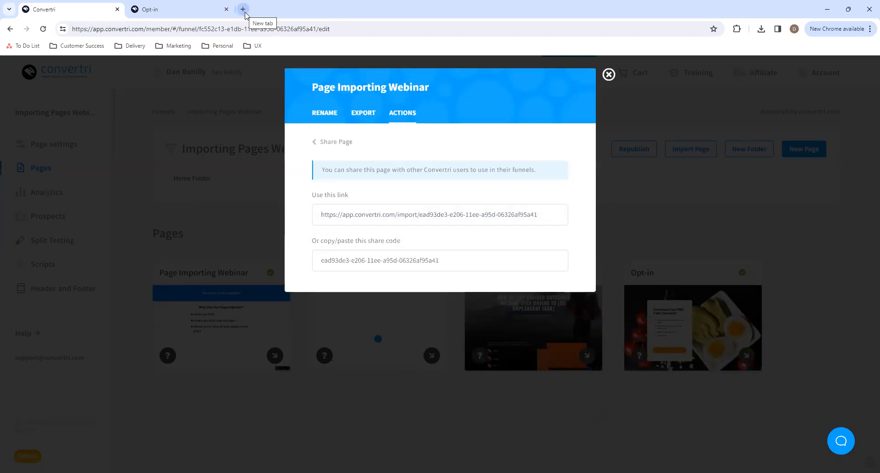
click(439, 260)
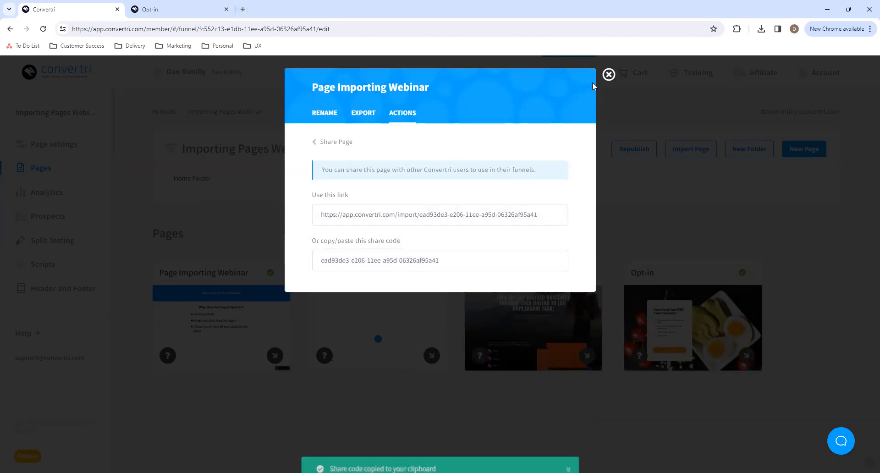
click(608, 75)
- Import a page from the copied share code under the name Share Code and open it in the editor
click(706, 150)
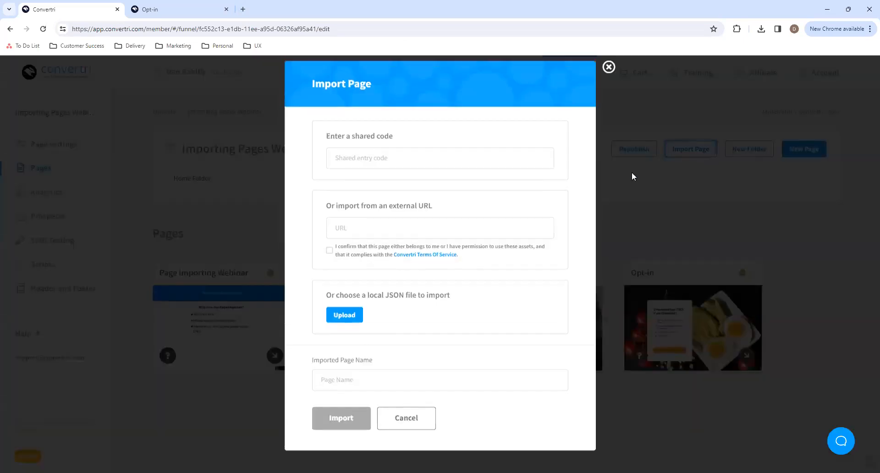
click(464, 230)
click(430, 165)
key(ctrl+v)
click(404, 378)
text(Sha)
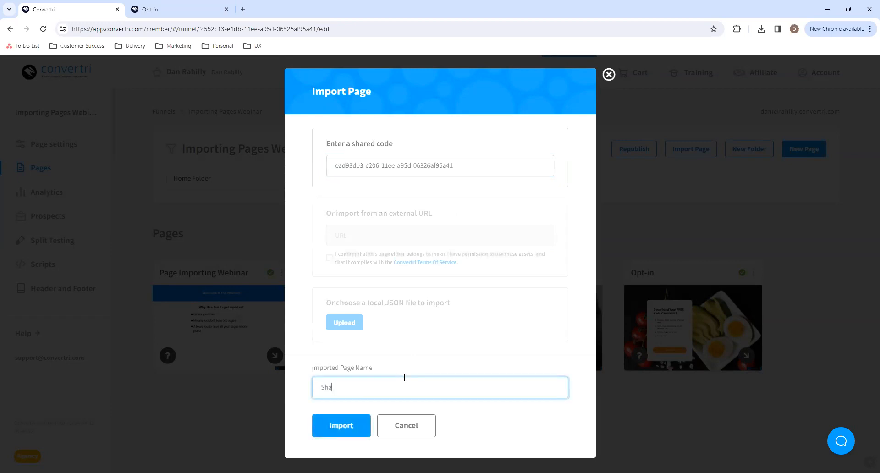
click(358, 423)
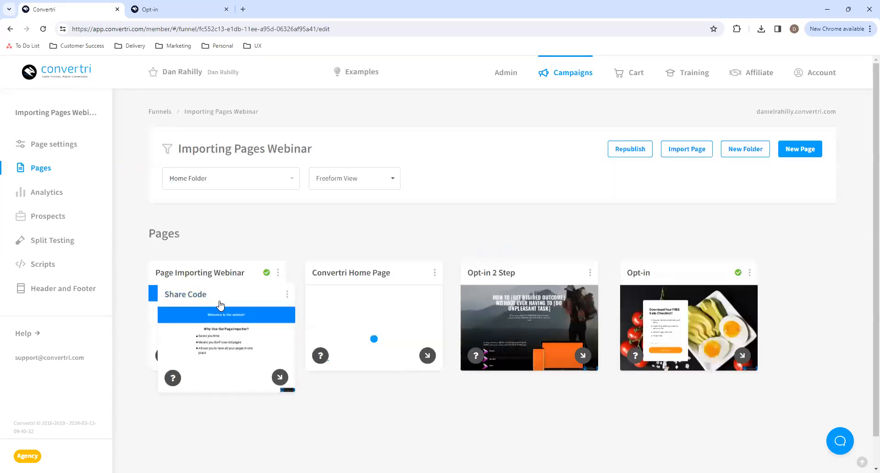
scroll(160, 398, down, 2)
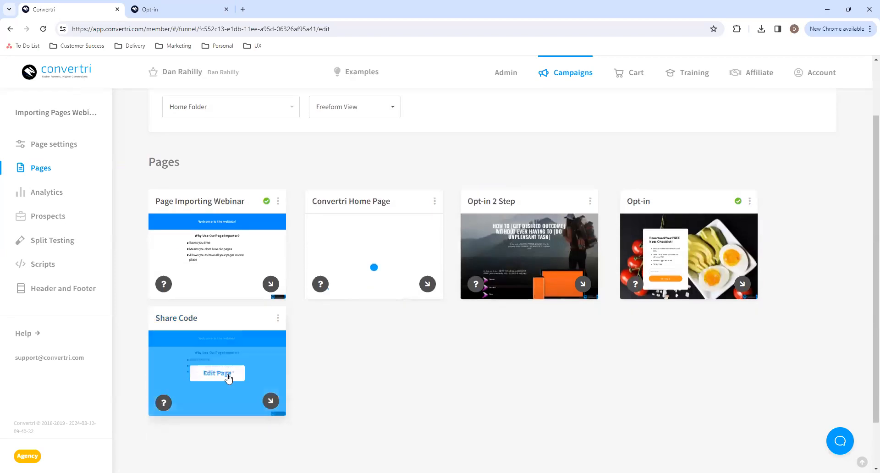
click(227, 374)
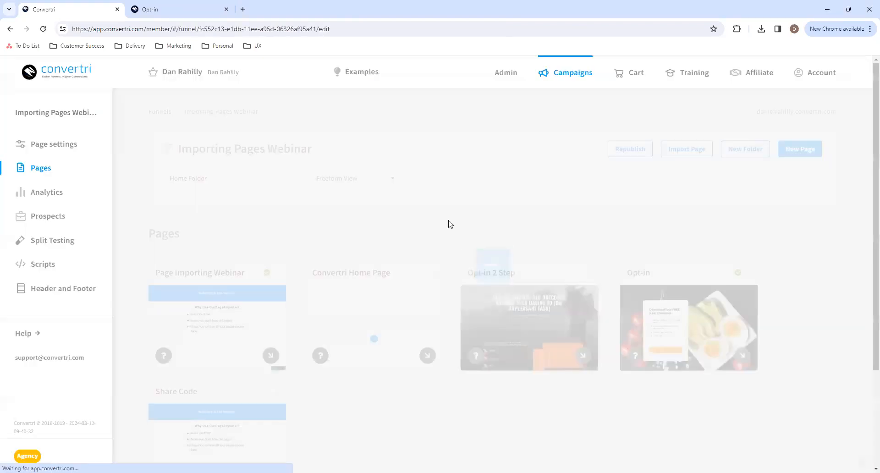
- In the list of funnels, copy the share link of the Importing Pages Webinar funnel
click(572, 77)
click(811, 274)
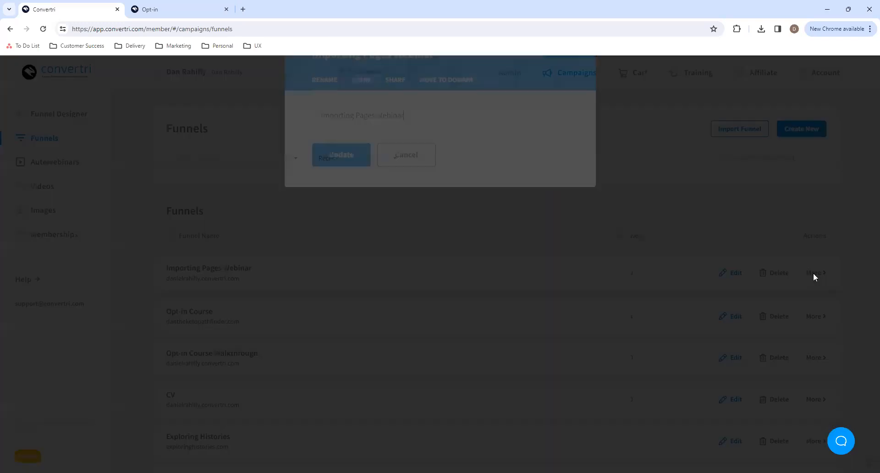
click(392, 123)
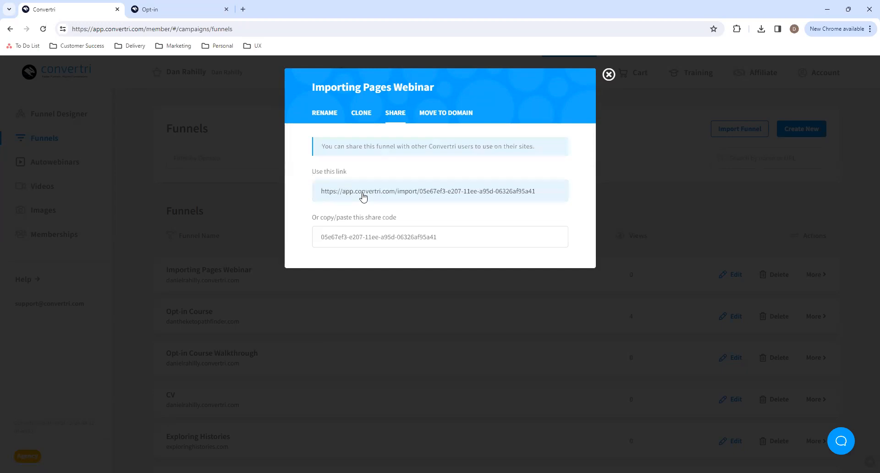
click(364, 193)
click(608, 74)
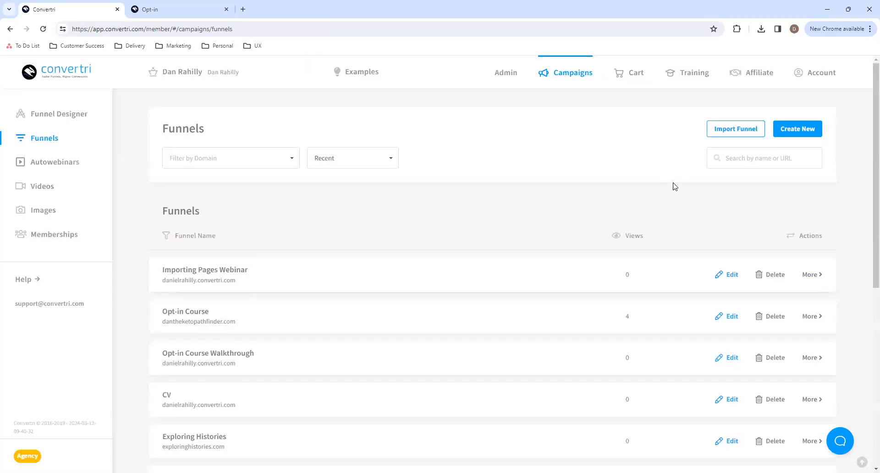
click(729, 134)
click(380, 192)
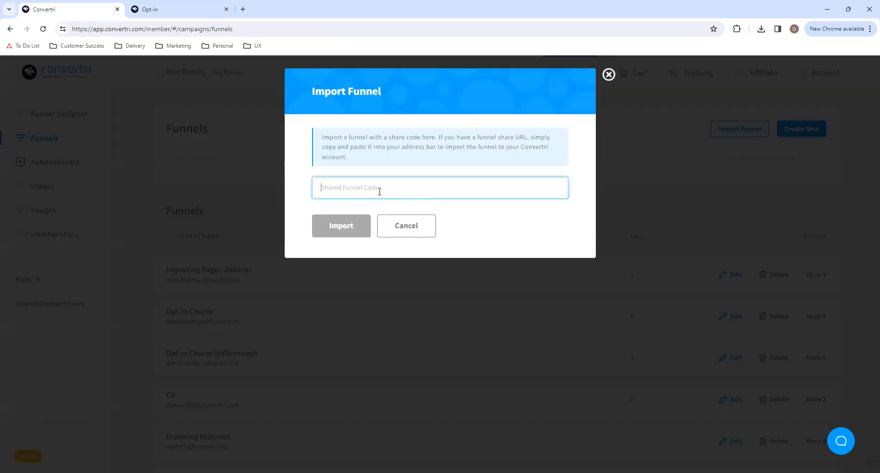
click(609, 75)
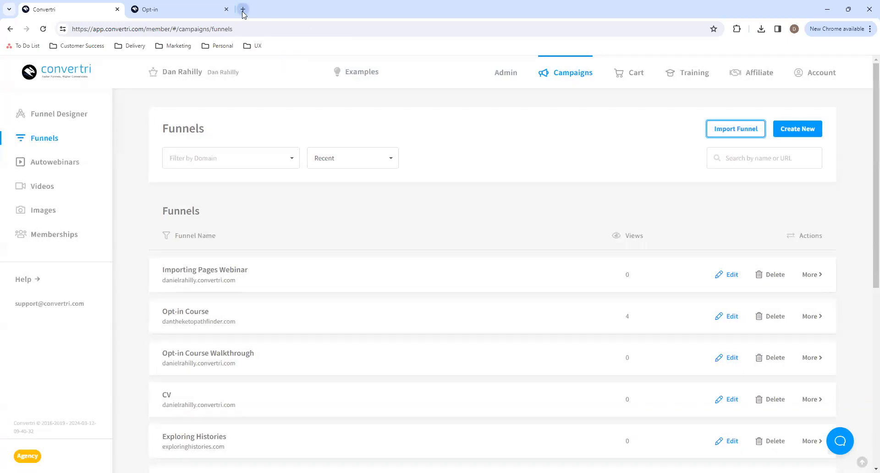
- Open the copied funnel share link in a new browser tab and import the funnel as a template, postponing its creation
click(243, 9)
key(ctrl+v)
key(Return)
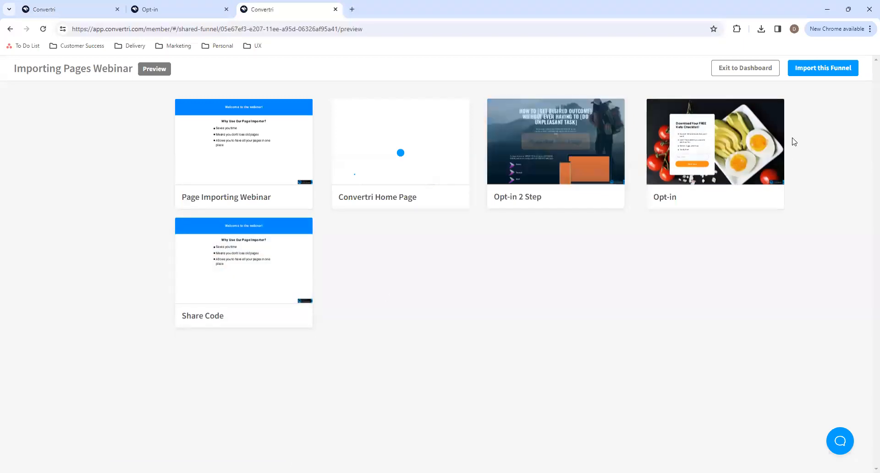
click(812, 73)
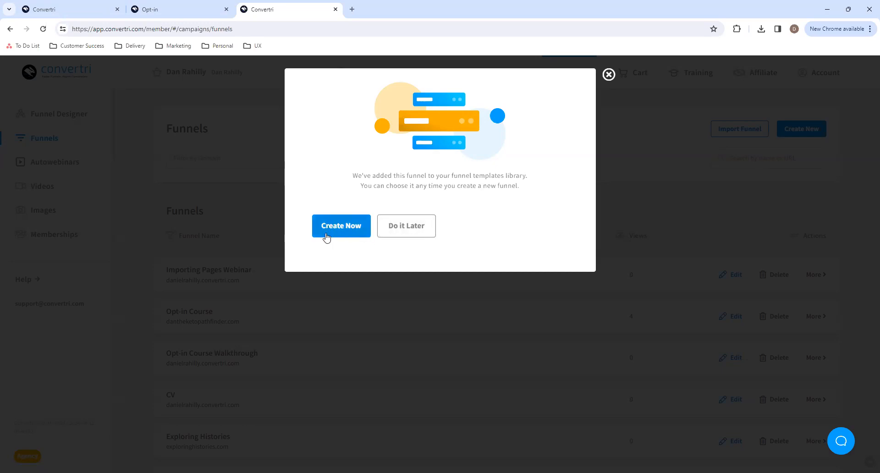
click(414, 234)
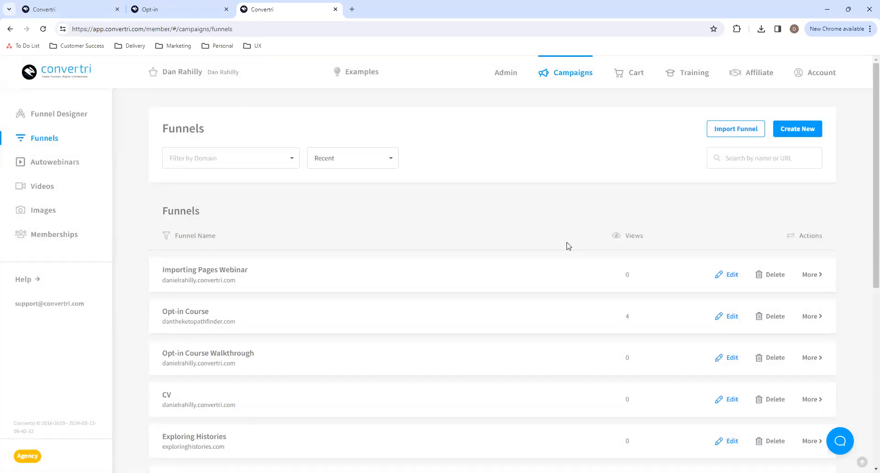
- Start creating a new funnel and browse the imported funnel templates
click(797, 133)
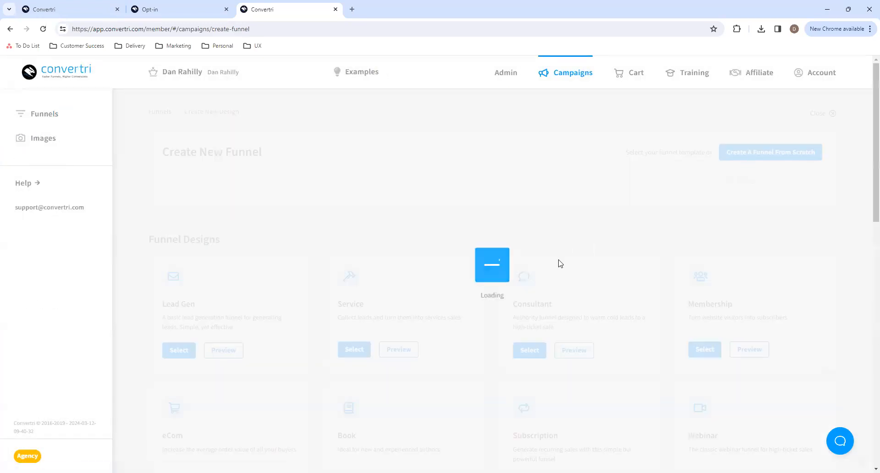
scroll(719, 310, down, 15)
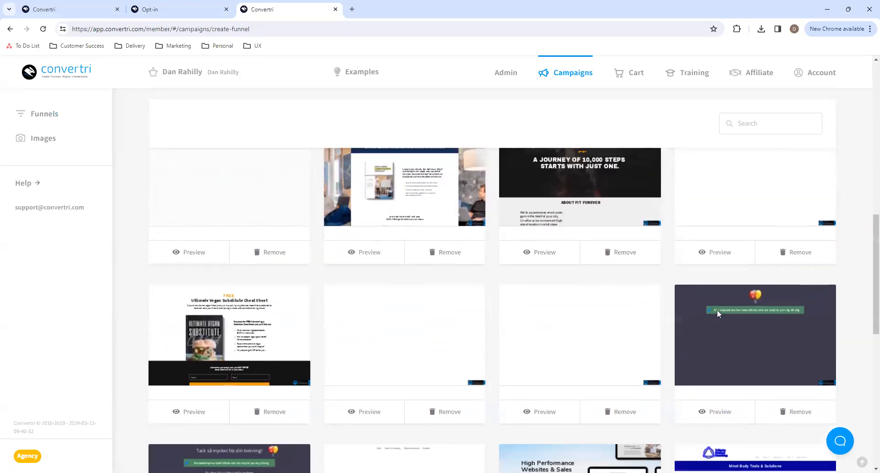
scroll(717, 309, up, 2)
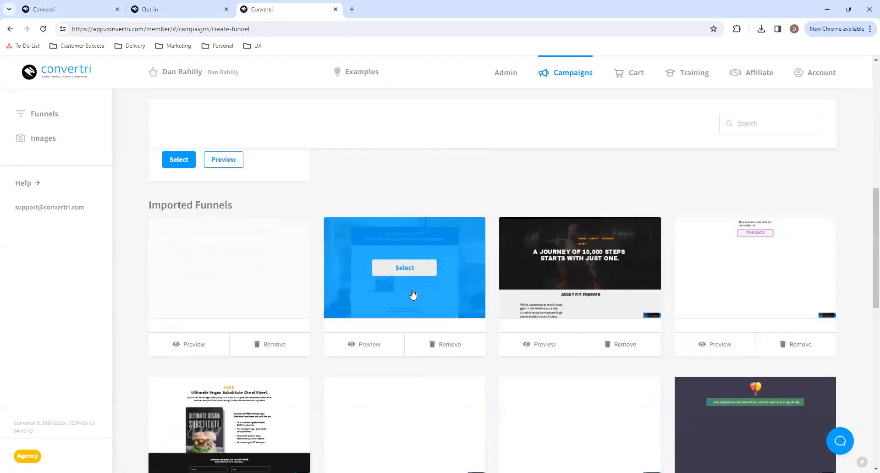
- Examine the full collection of imported funnel designs and leave funnel creation without selecting one, returning to the list of funnels
scroll(412, 294, down, 12)
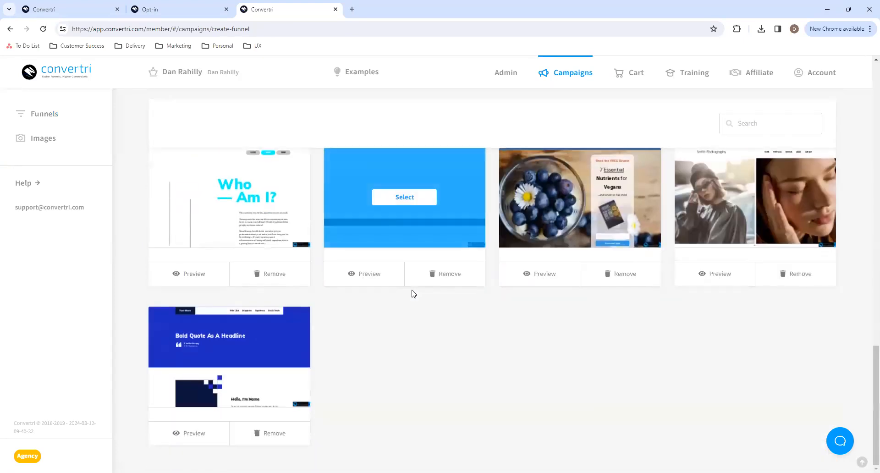
scroll(442, 326, up, 5)
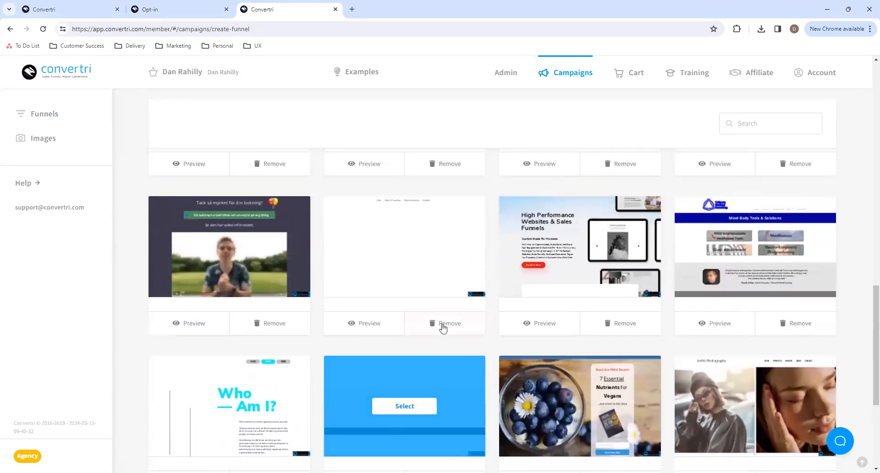
scroll(413, 289, up, 4)
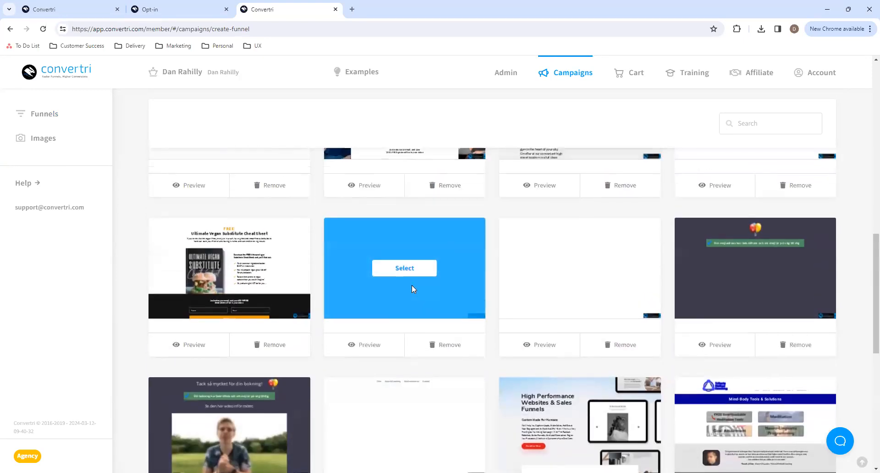
scroll(412, 285, up, 1)
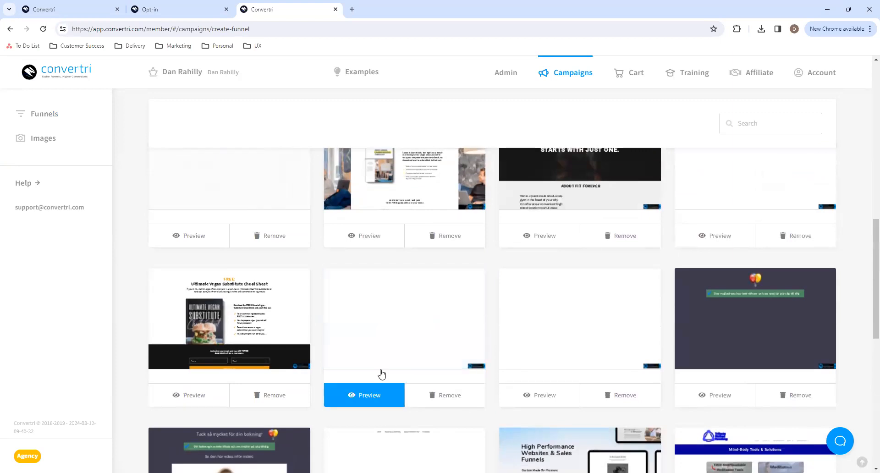
scroll(419, 335, up, 4)
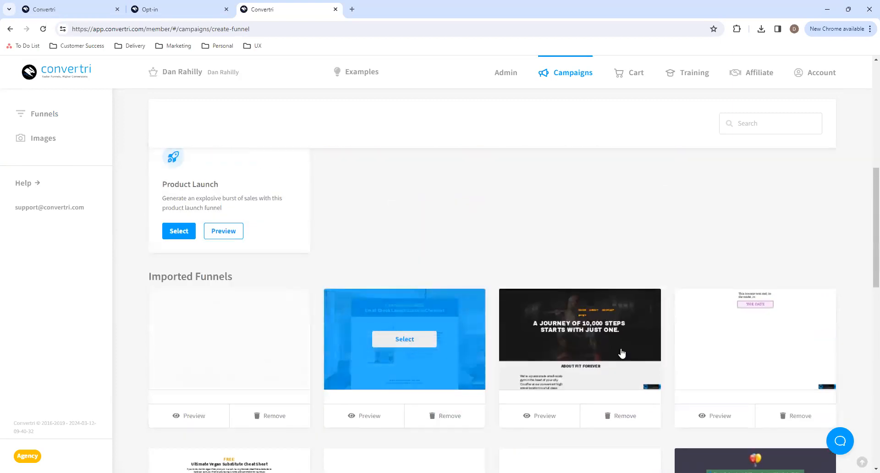
scroll(741, 355, down, 4)
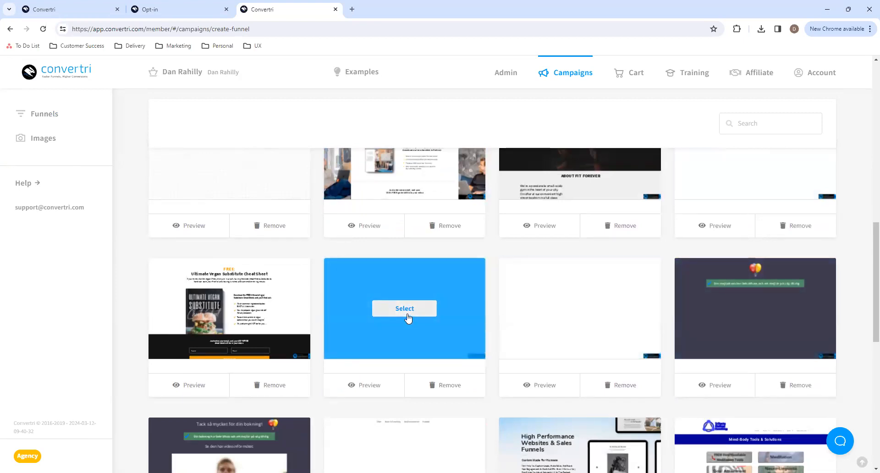
scroll(429, 329, down, 10)
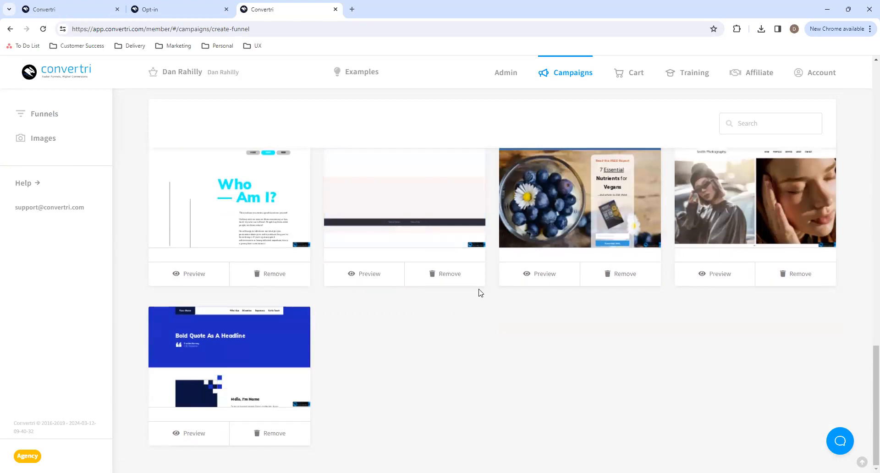
scroll(458, 361, up, 10)
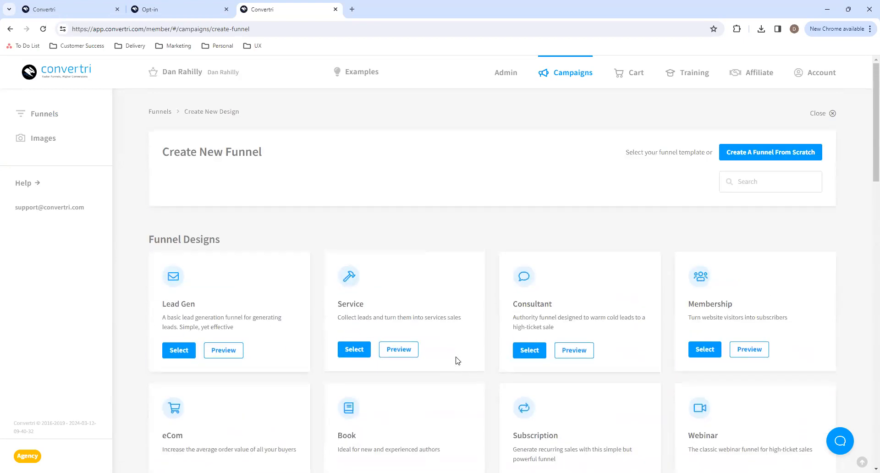
click(819, 114)
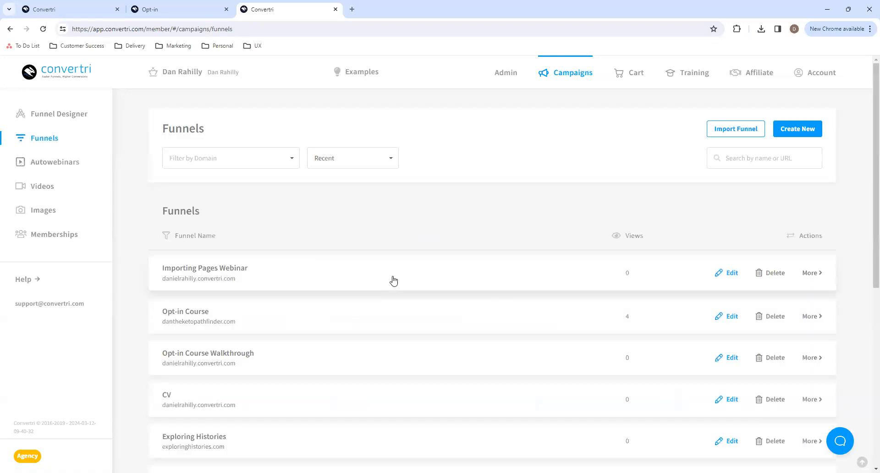
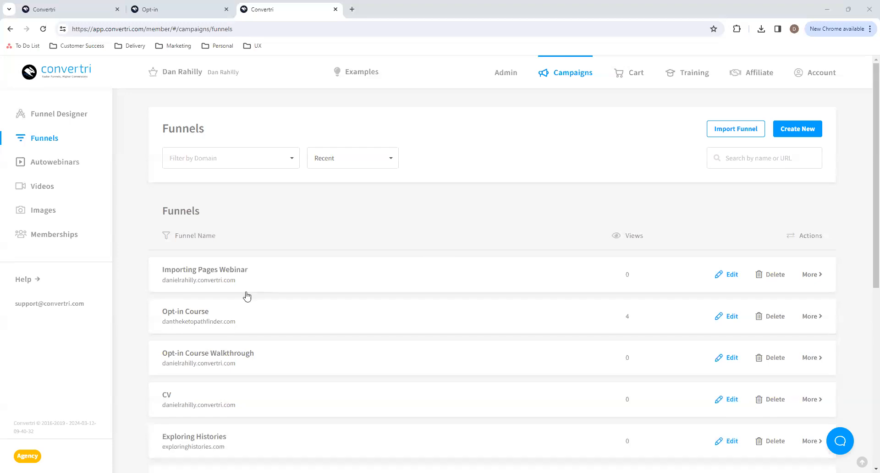
- Open the Page Importing Webinar page of the Importing Pages Webinar funnel in the page editor
click(248, 277)
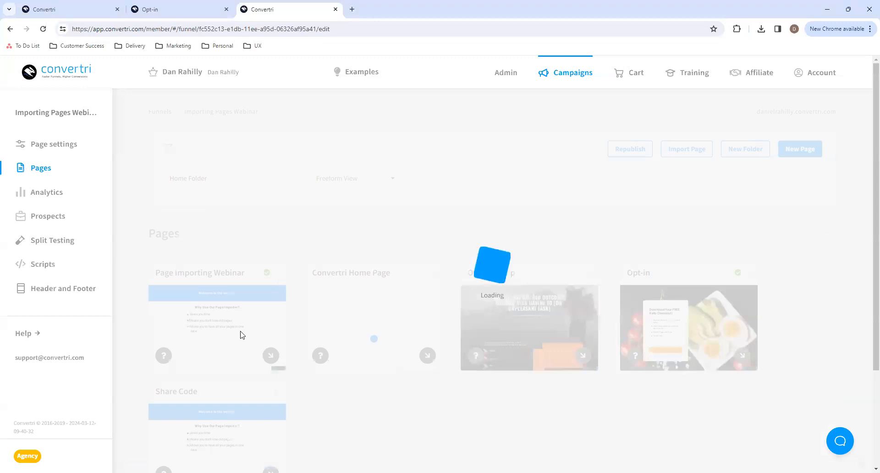
click(223, 326)
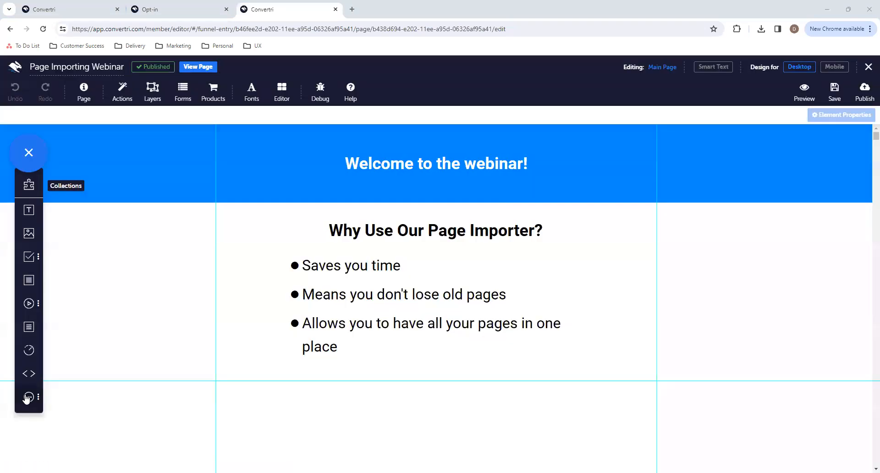
- Add a Shopify Buy Button centred below the bullet list and save its configuration with the default settings
click(26, 398)
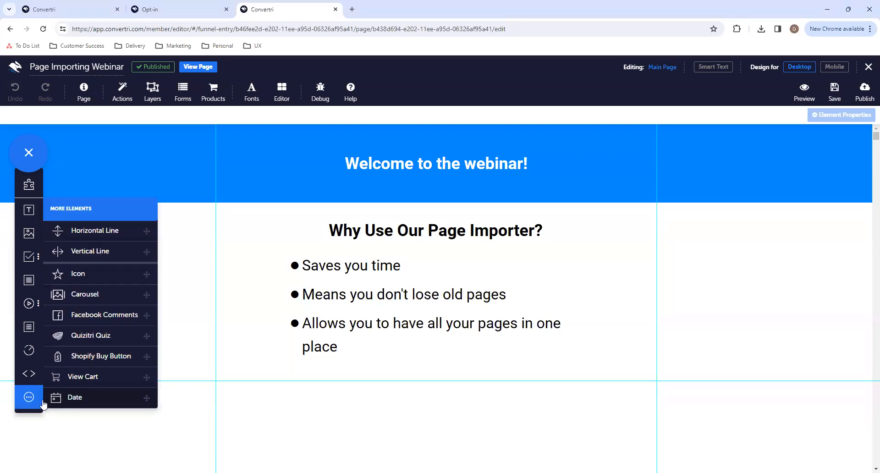
click(28, 399)
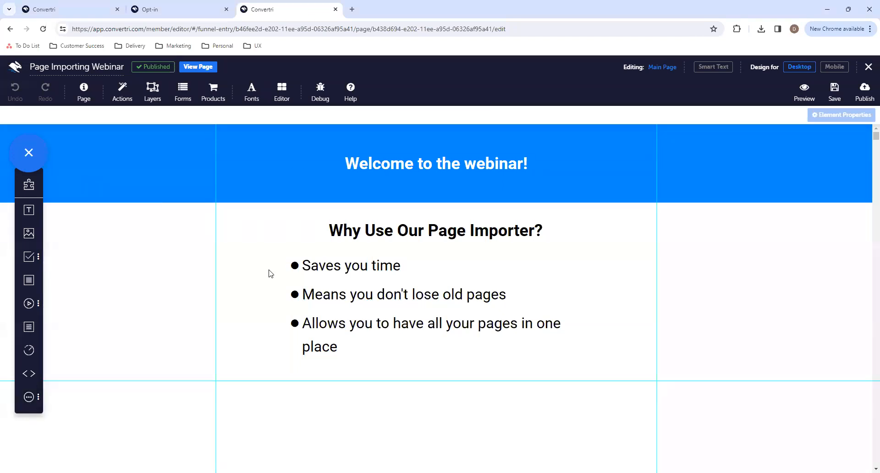
click(29, 397)
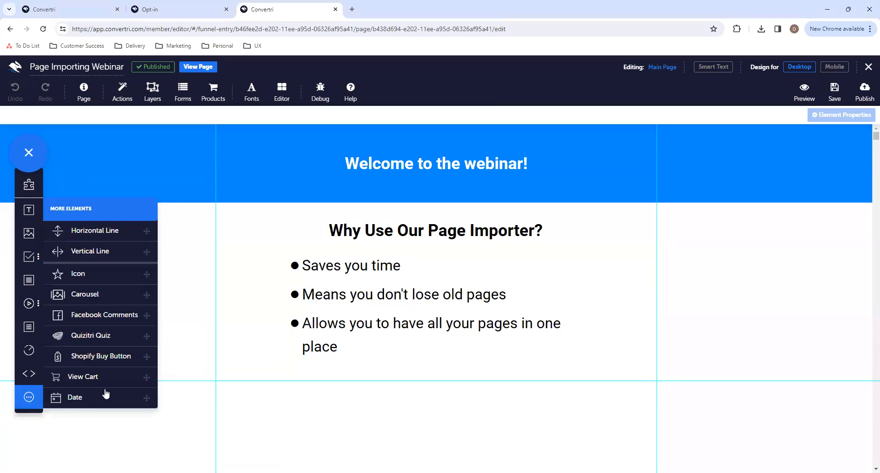
click(114, 358)
drag(461, 212, 465, 432)
scroll(478, 367, down, 2)
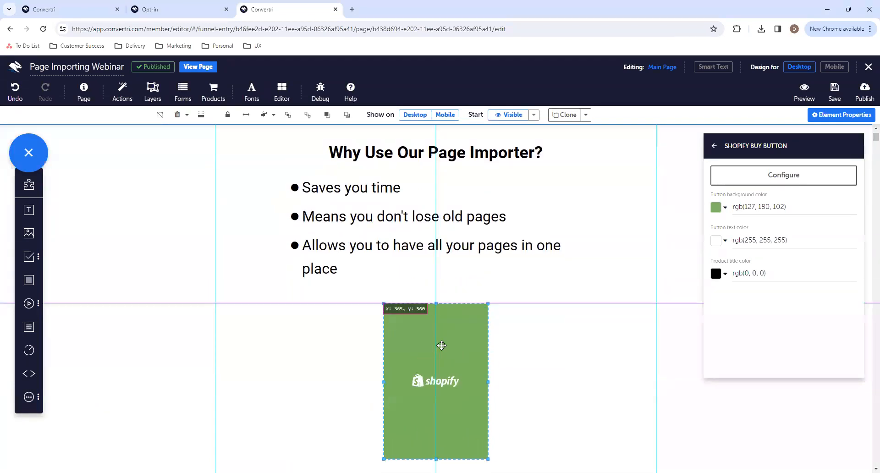
click(792, 183)
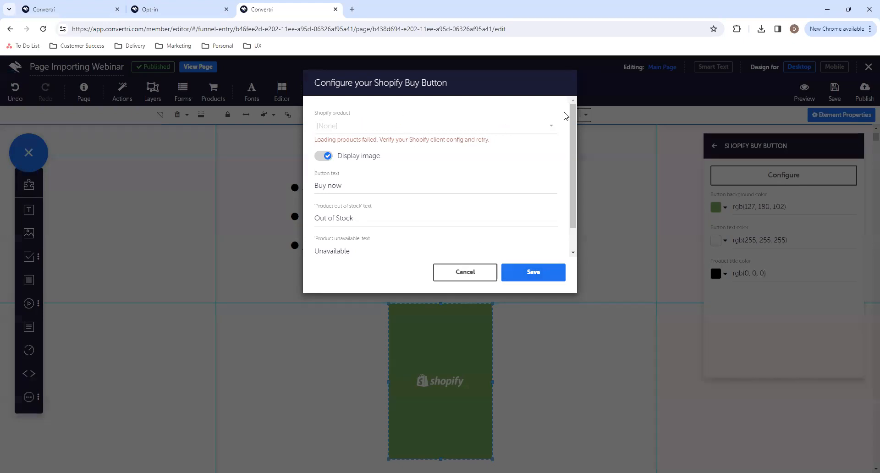
click(537, 272)
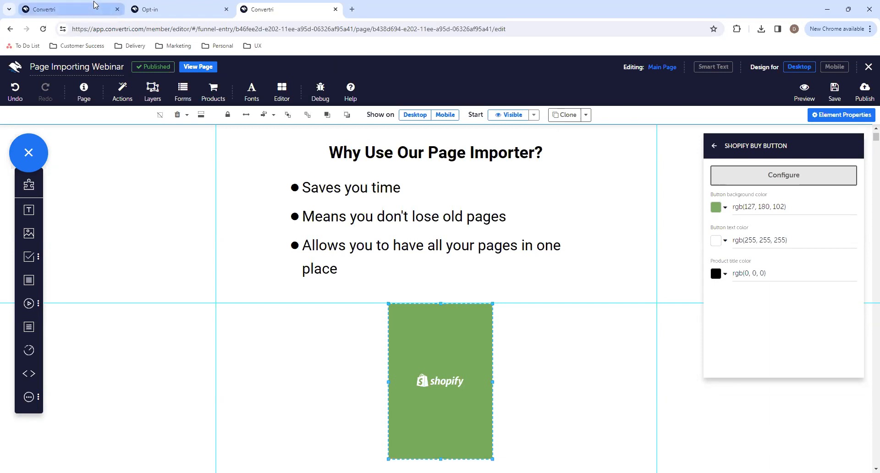
- Open convertri.com in a new browser tab and browse its Pages and Video features
click(353, 9)
text(con)
key(Return)
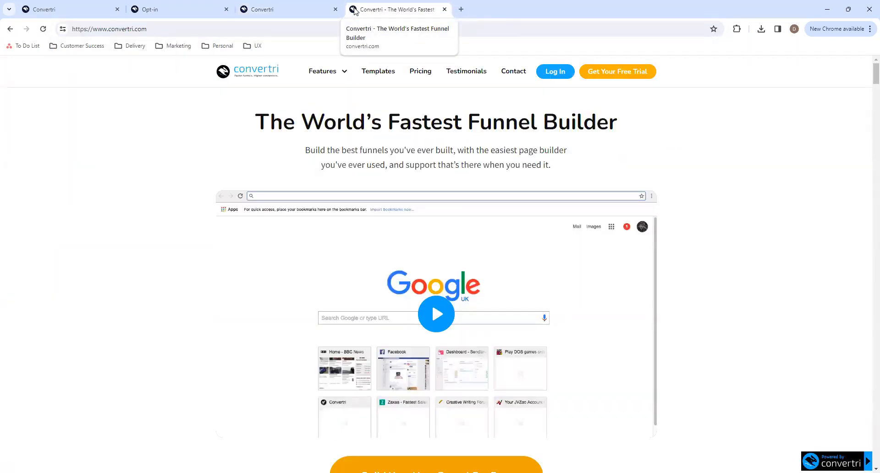
mouse_move(339, 72)
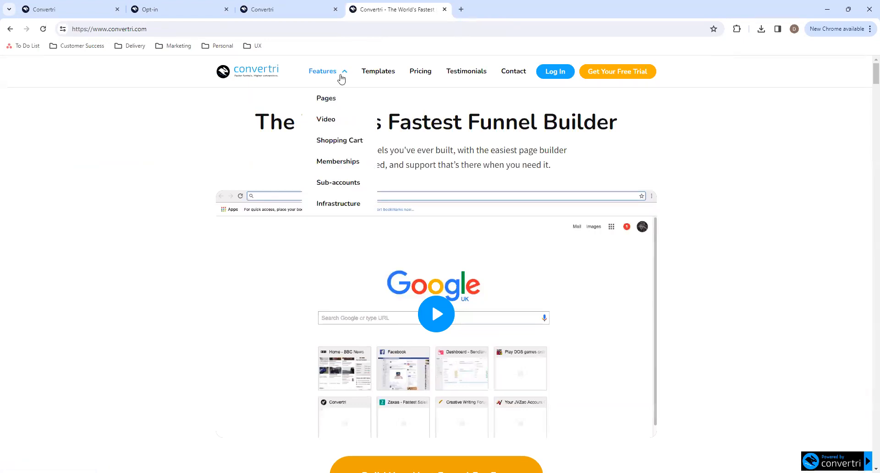
click(328, 98)
mouse_move(339, 71)
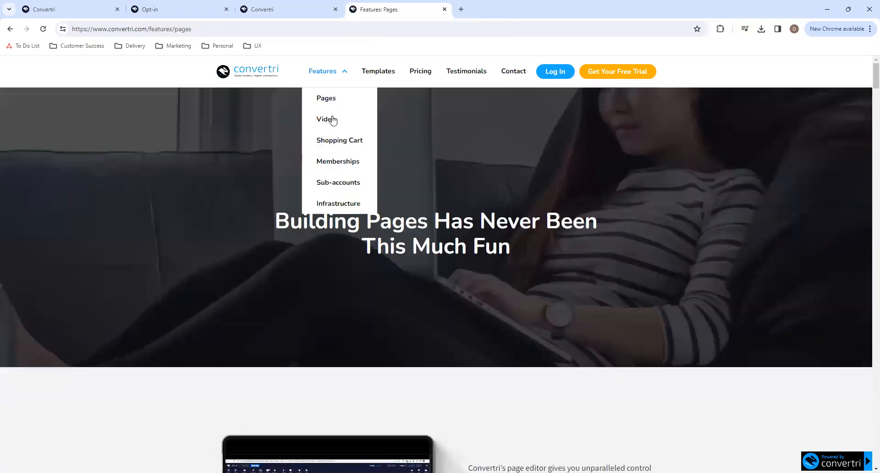
click(330, 125)
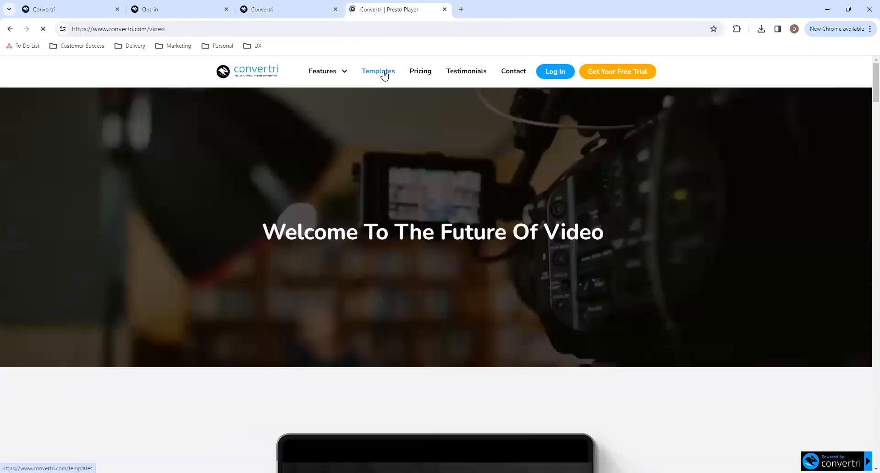
- Look through the ready-made funnel designs on the website's Templates page
click(384, 75)
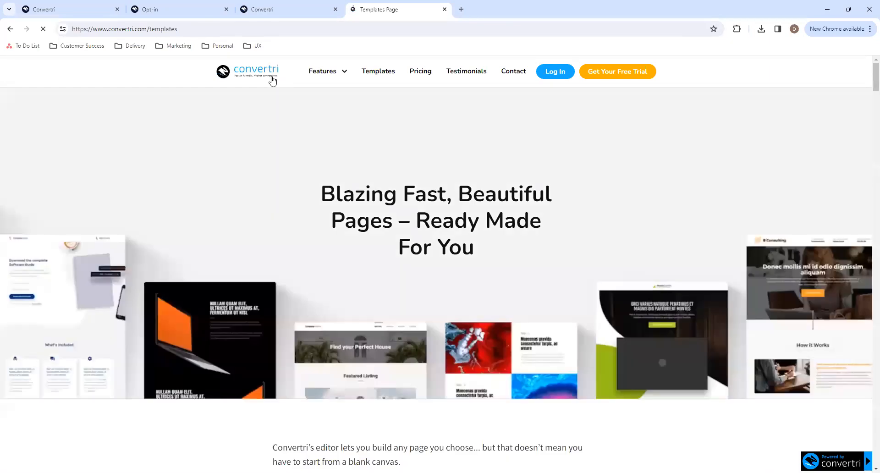
scroll(350, 243, down, 9)
scroll(351, 244, down, 20)
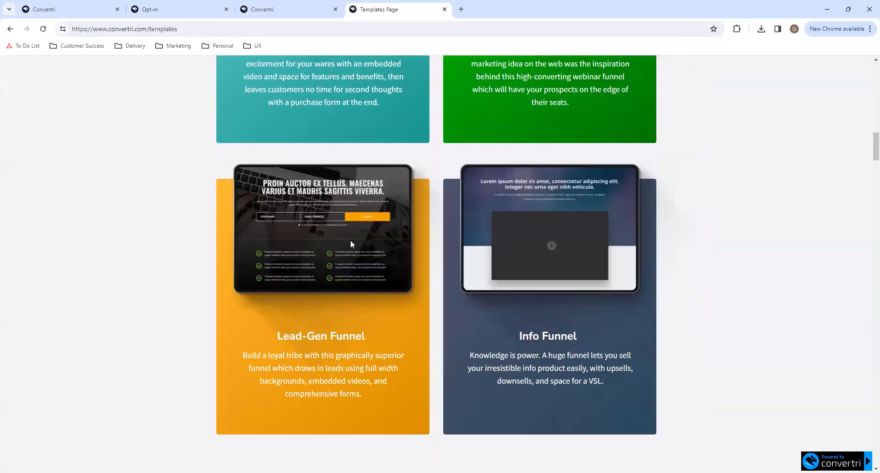
scroll(350, 243, up, 17)
scroll(350, 240, up, 20)
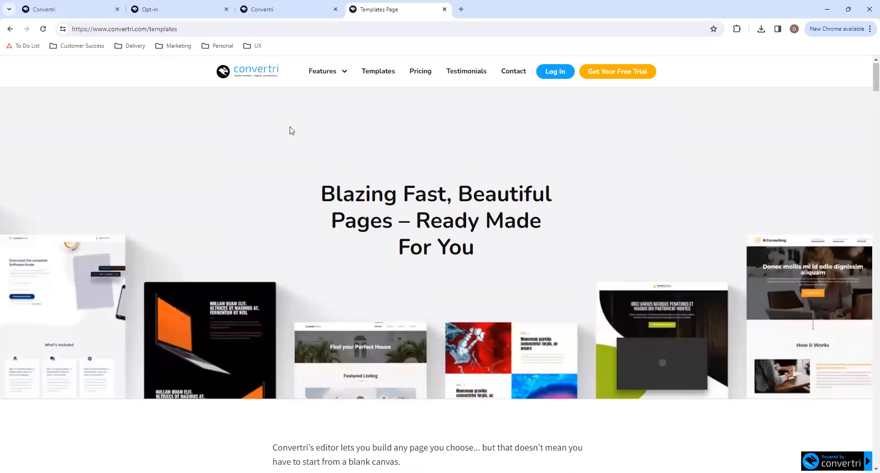
- Go back to the website's home page and look over its video and testimonial sections
click(267, 79)
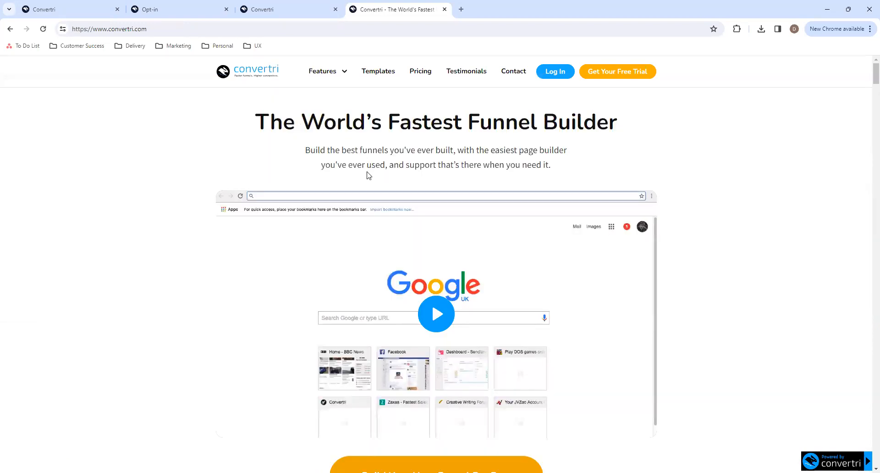
scroll(444, 330, down, 3)
scroll(444, 329, down, 2)
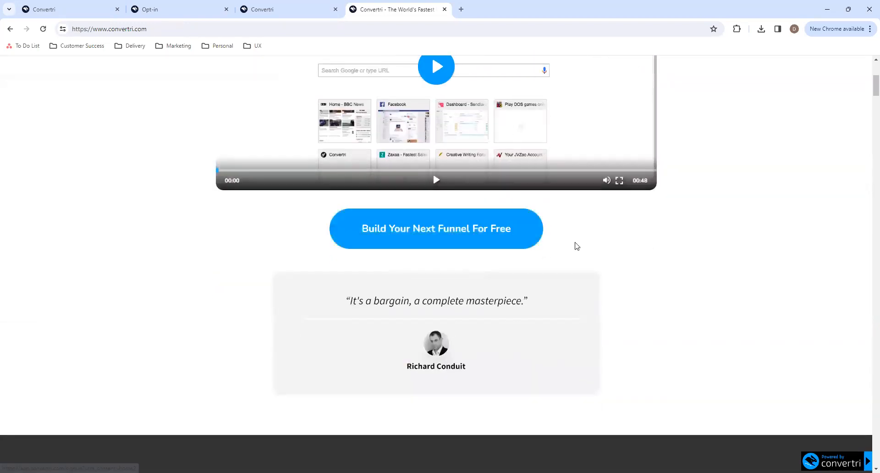
scroll(471, 243, up, 4)
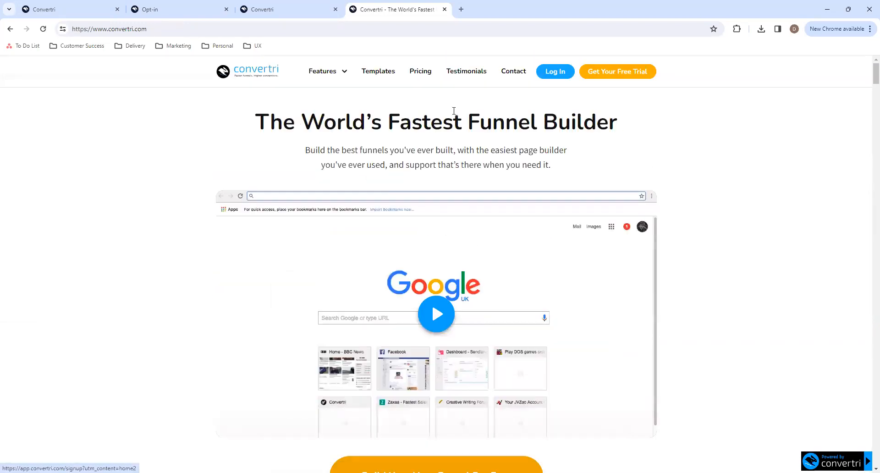
- Close the website's tab and return to the Page Importing Webinar page in the editor
click(444, 10)
click(76, 6)
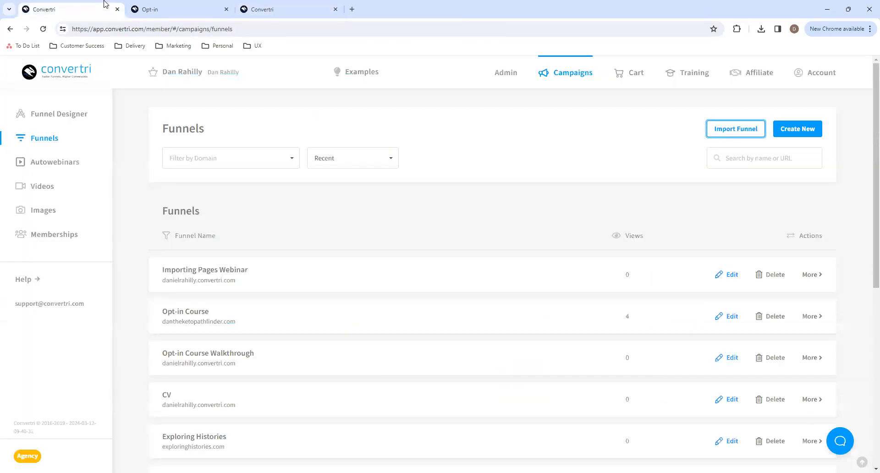
click(291, 8)
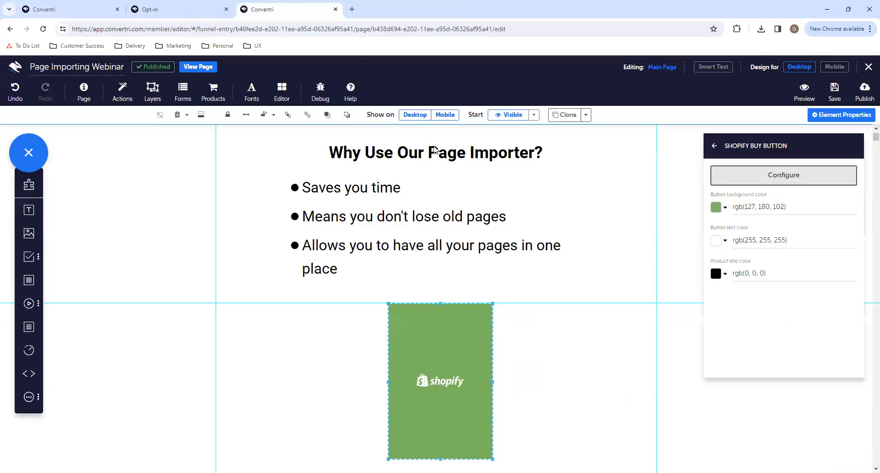